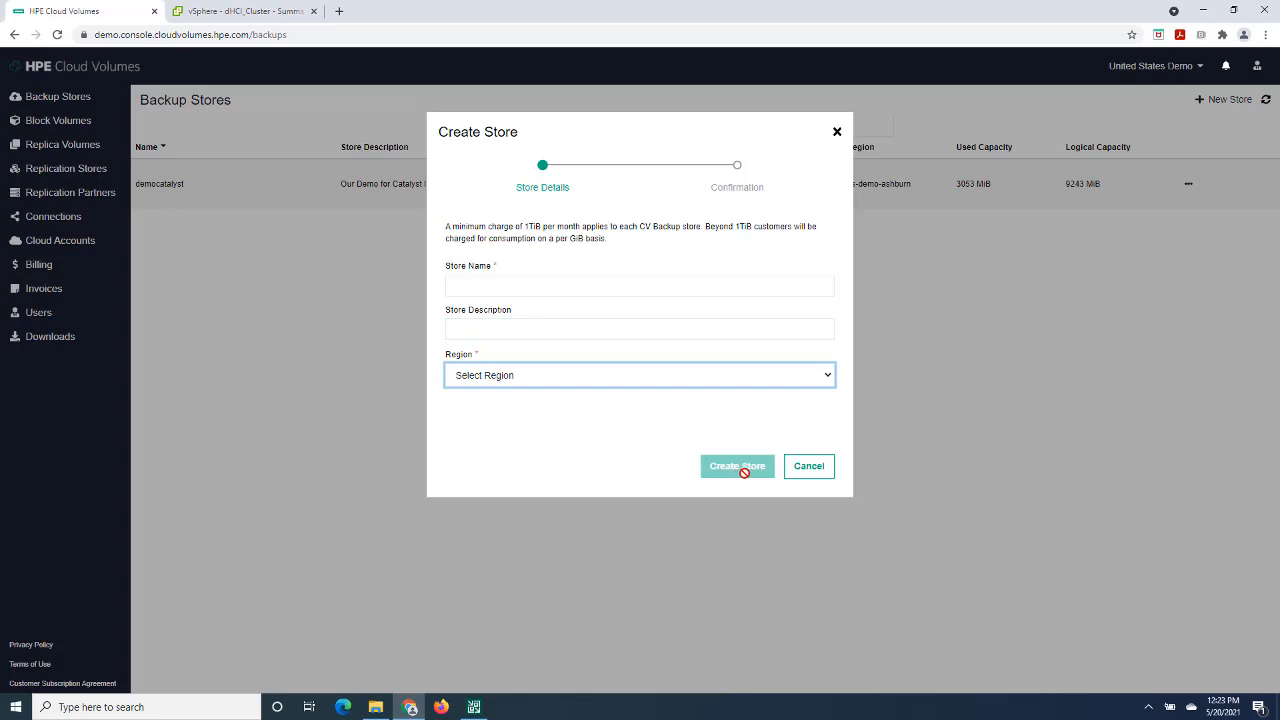
- Cancel creating a new store and download the Secure Client for the democatalyst backup store
click(821, 468)
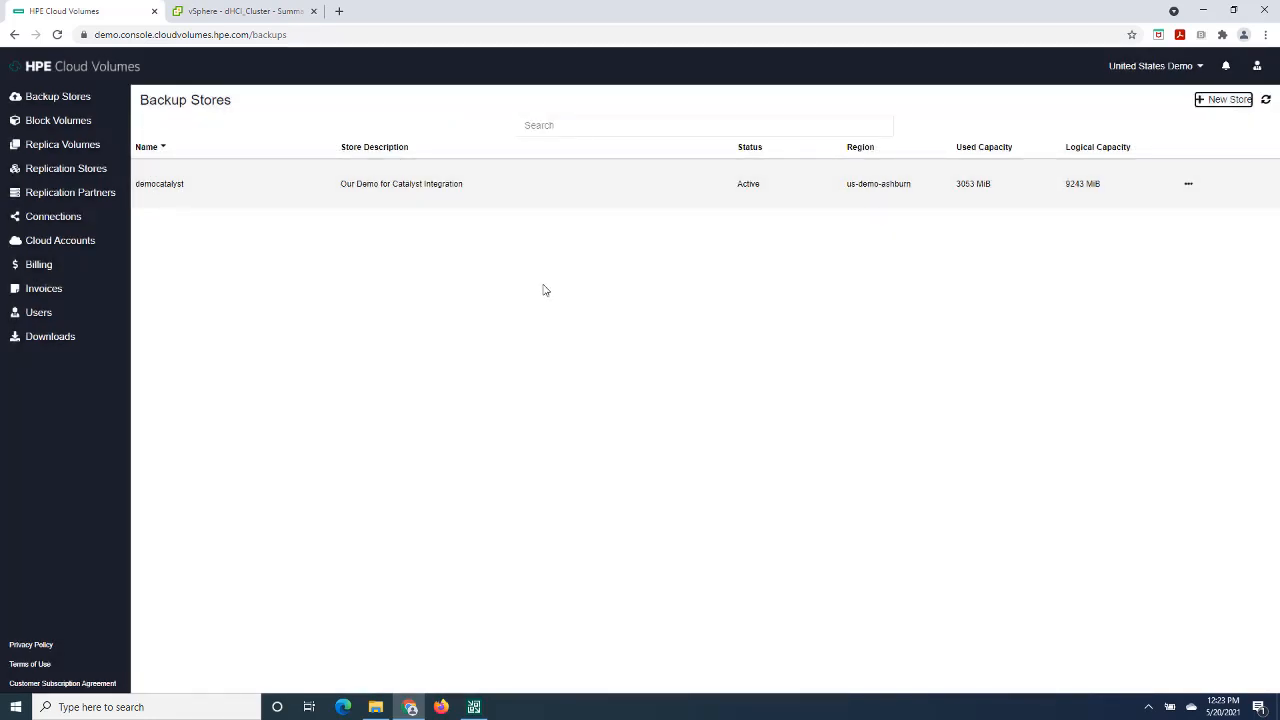
click(1189, 186)
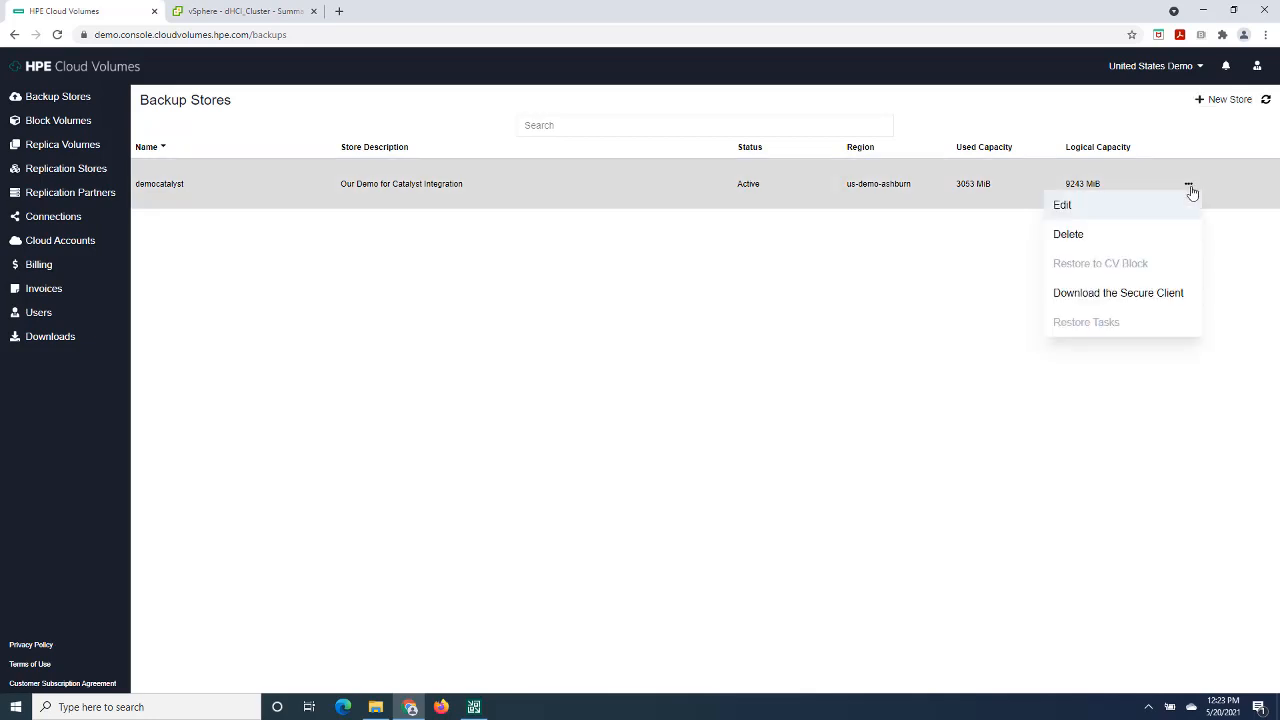
click(1079, 295)
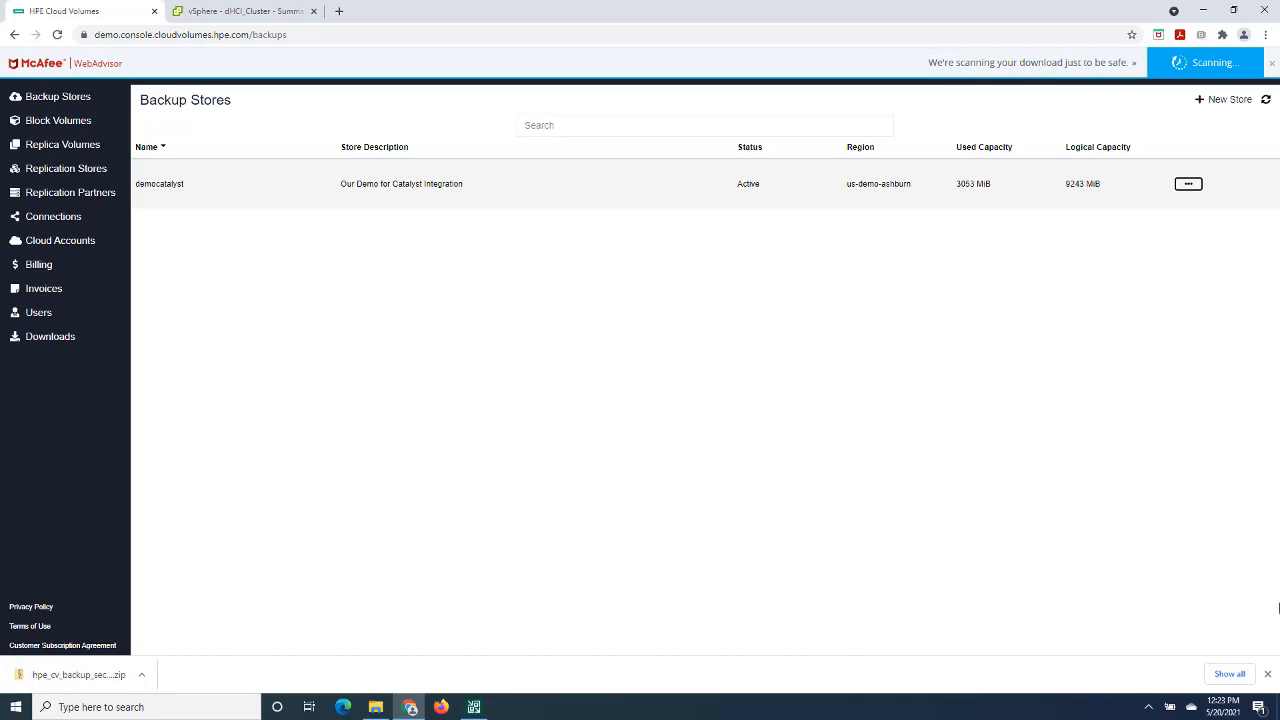
click(1267, 675)
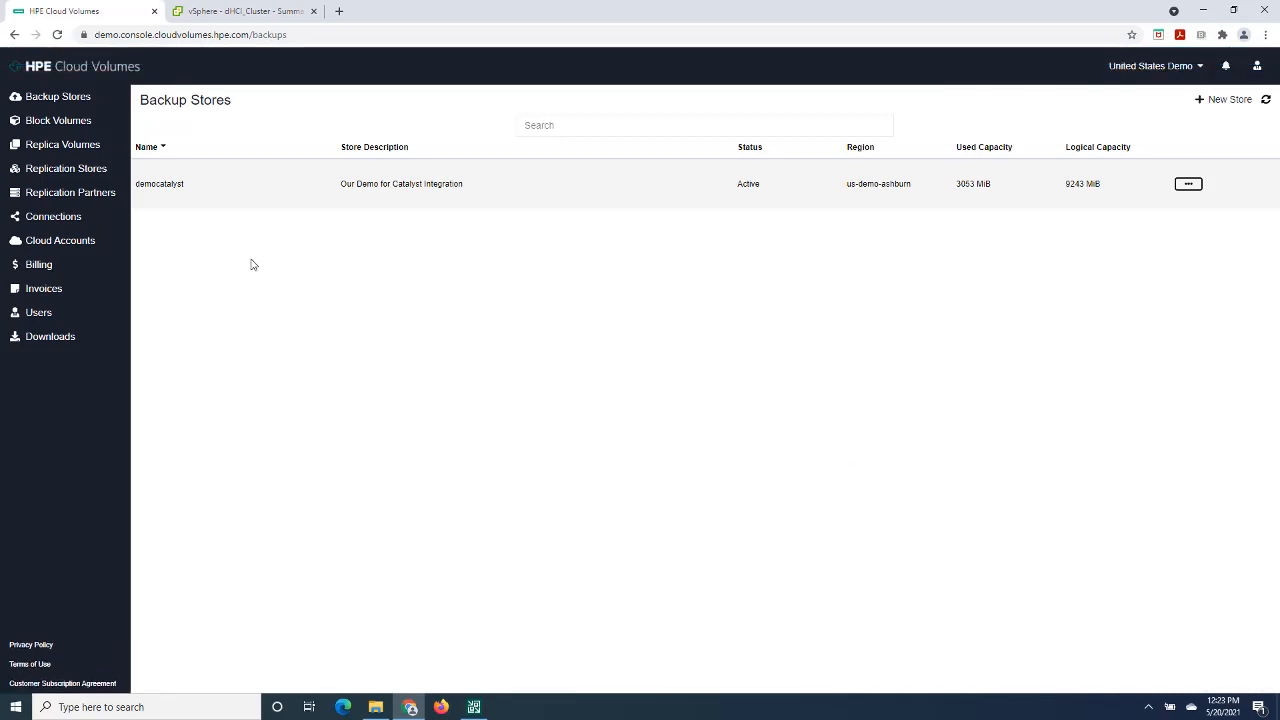
- Switch to the vSphere Client and view the summary of the HPE CloudVolumes Catalyst Ubuntu Server 20.04.1 virtual machine
click(207, 12)
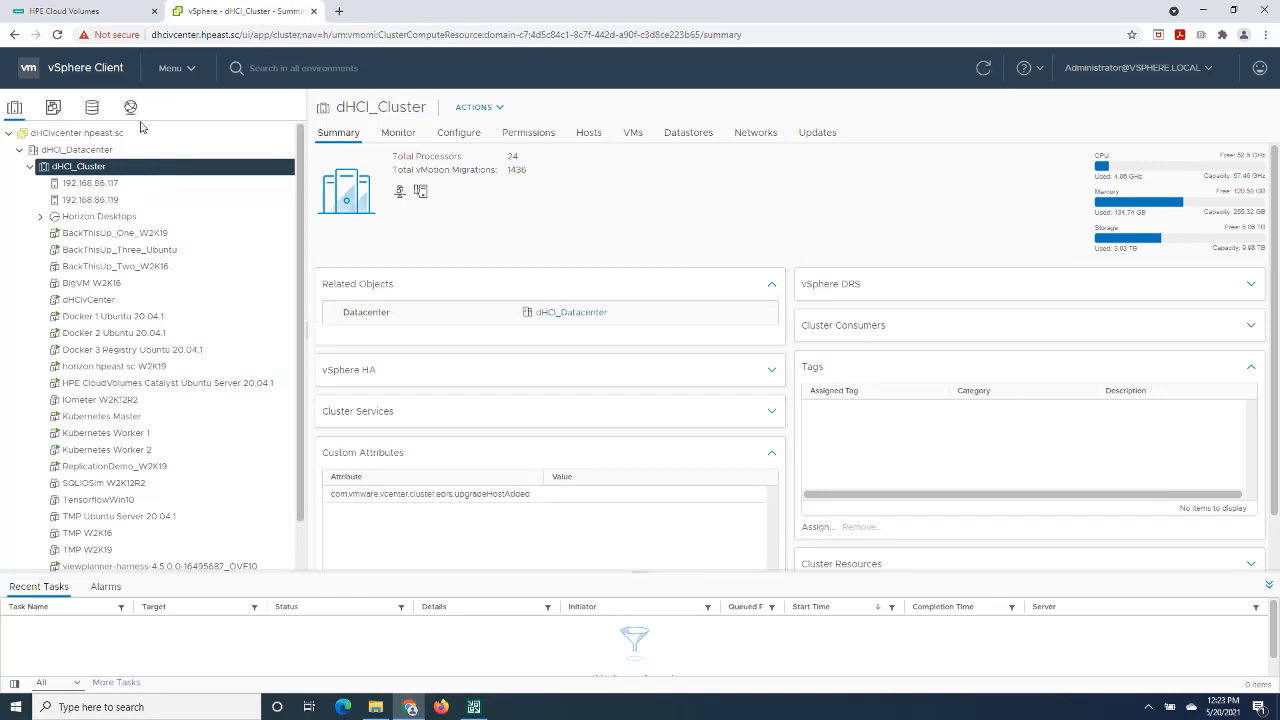
click(140, 383)
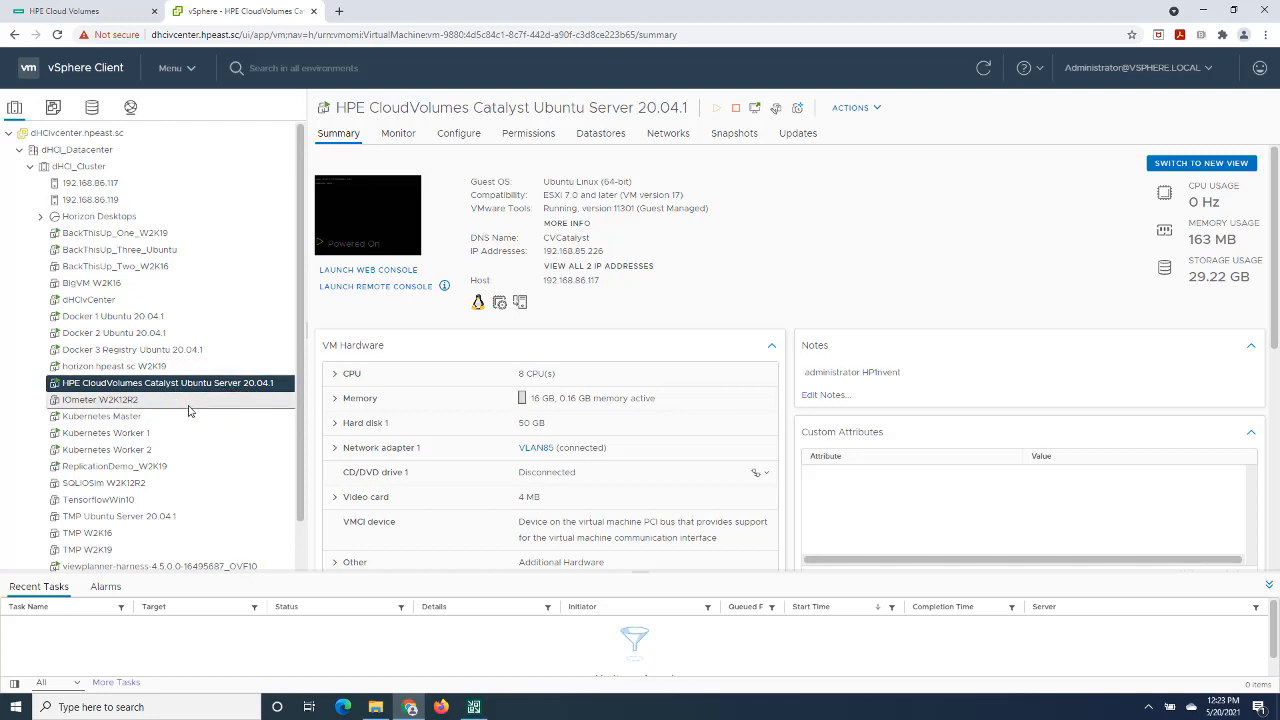
- Return to HPE Cloud Volumes and open the help article Creating a Backup Connection Using the Secure Client
click(68, 10)
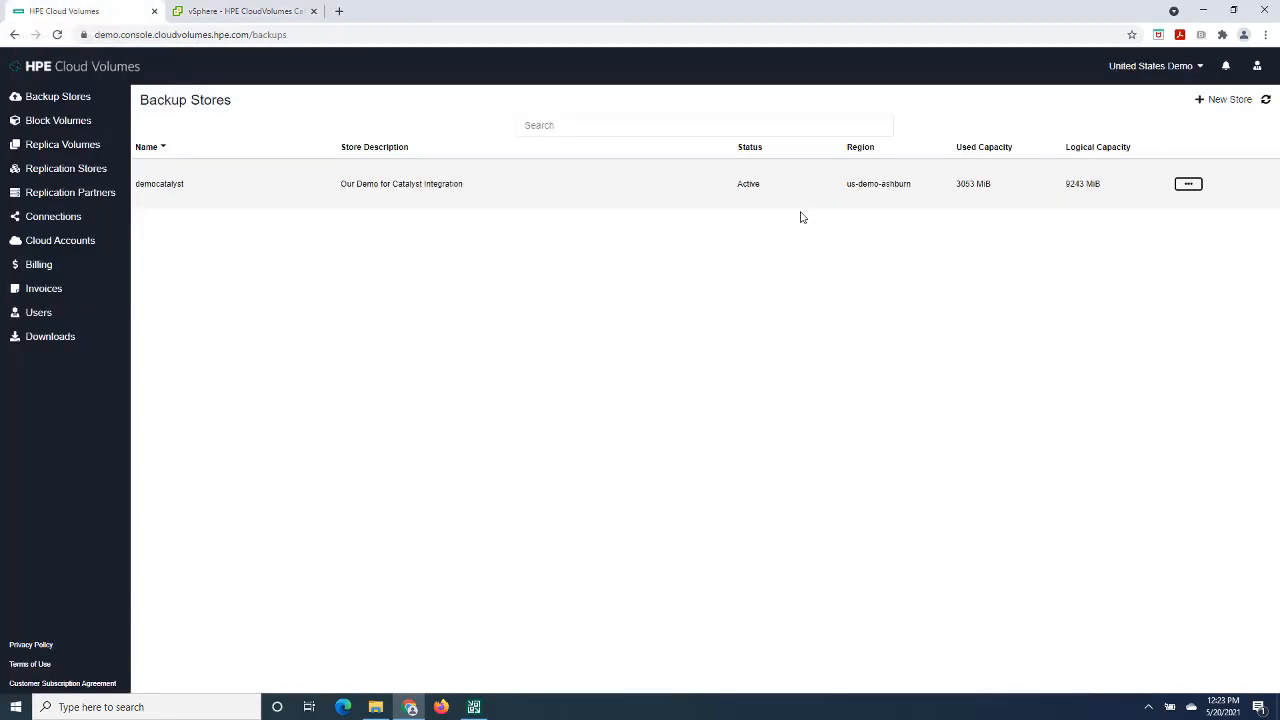
click(1258, 70)
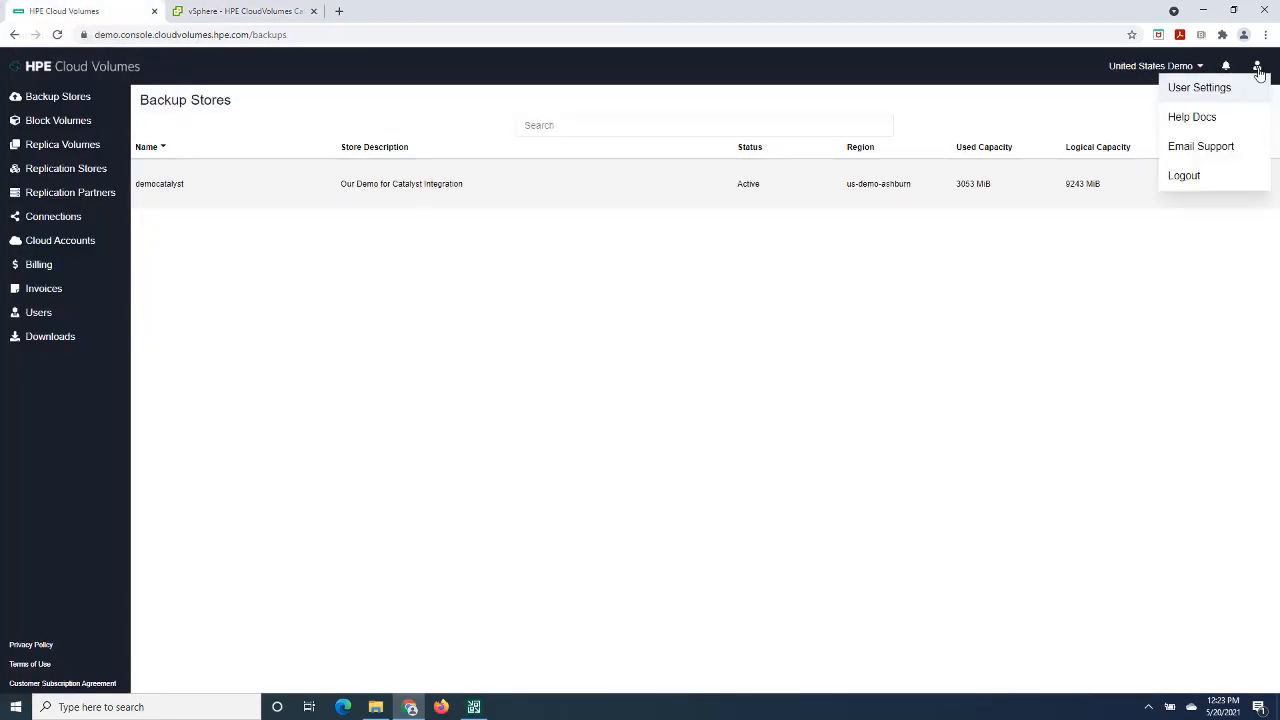
click(1209, 122)
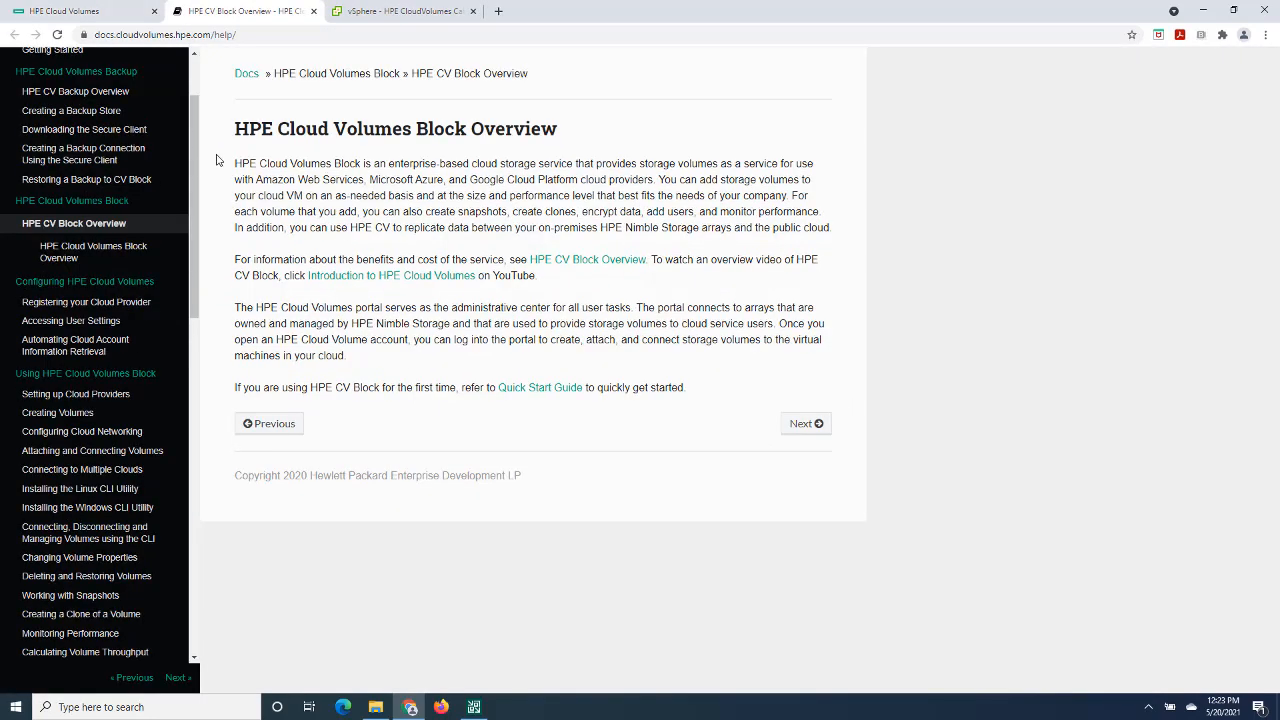
scroll(197, 170, up, 2)
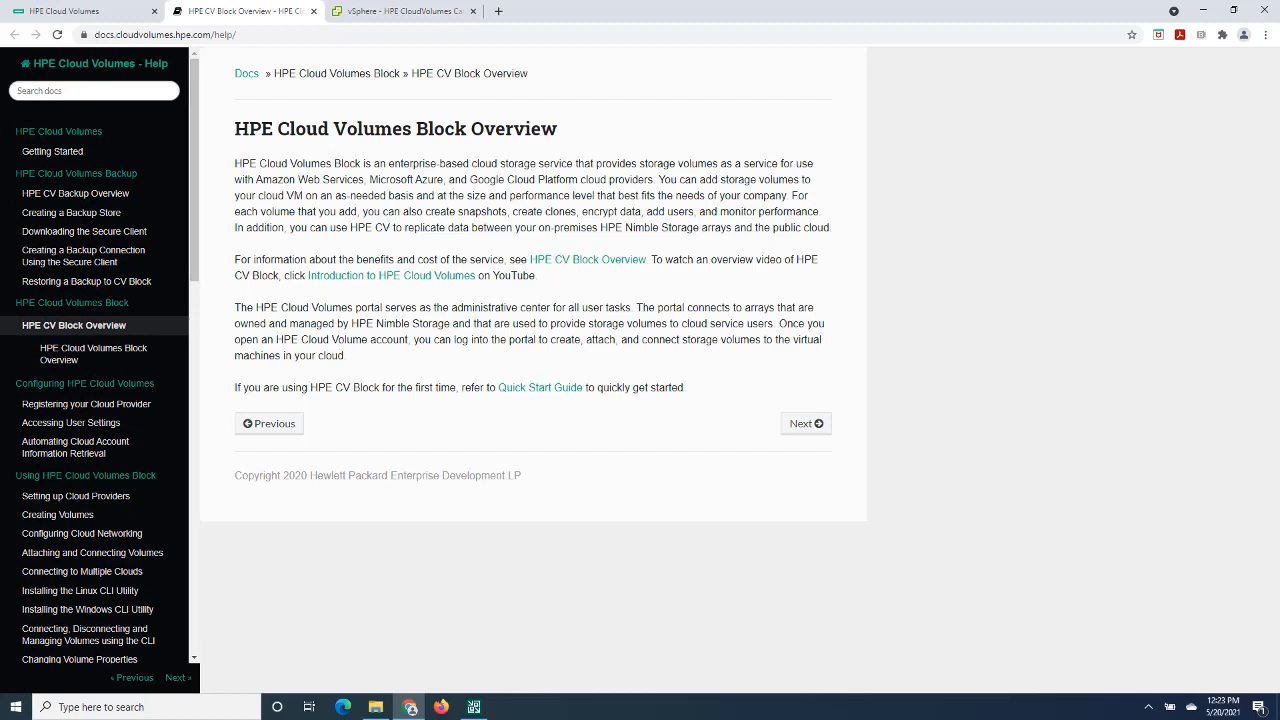
click(82, 262)
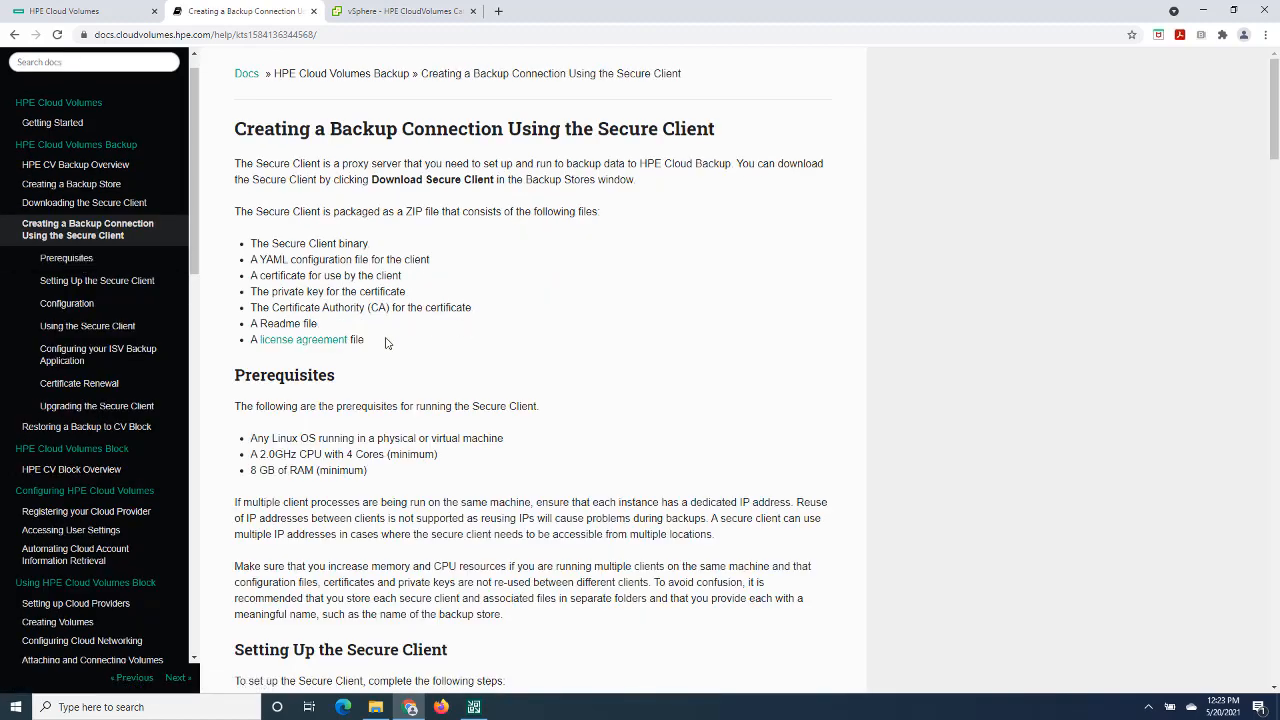
- Review the article's packaged file list, prerequisites and Secure Client setup steps, highlighting the command that creates the secureclient user
drag(366, 344, 253, 244)
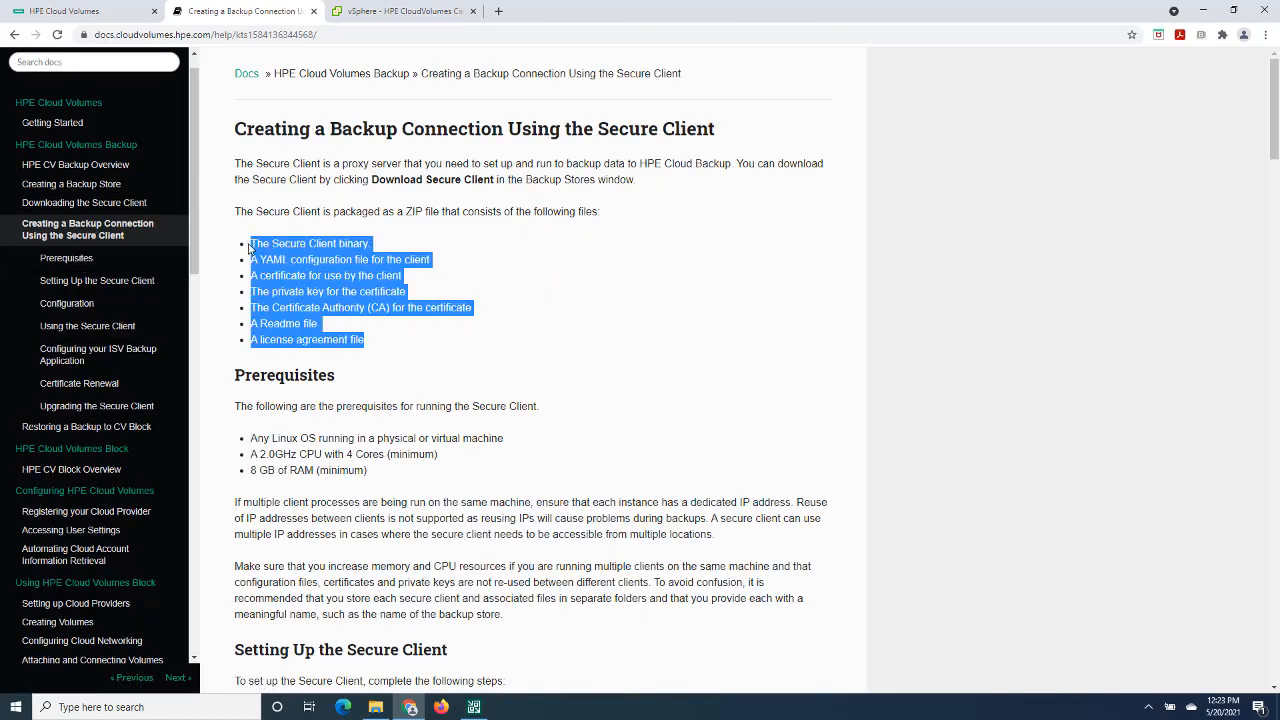
scroll(592, 308, down, 2)
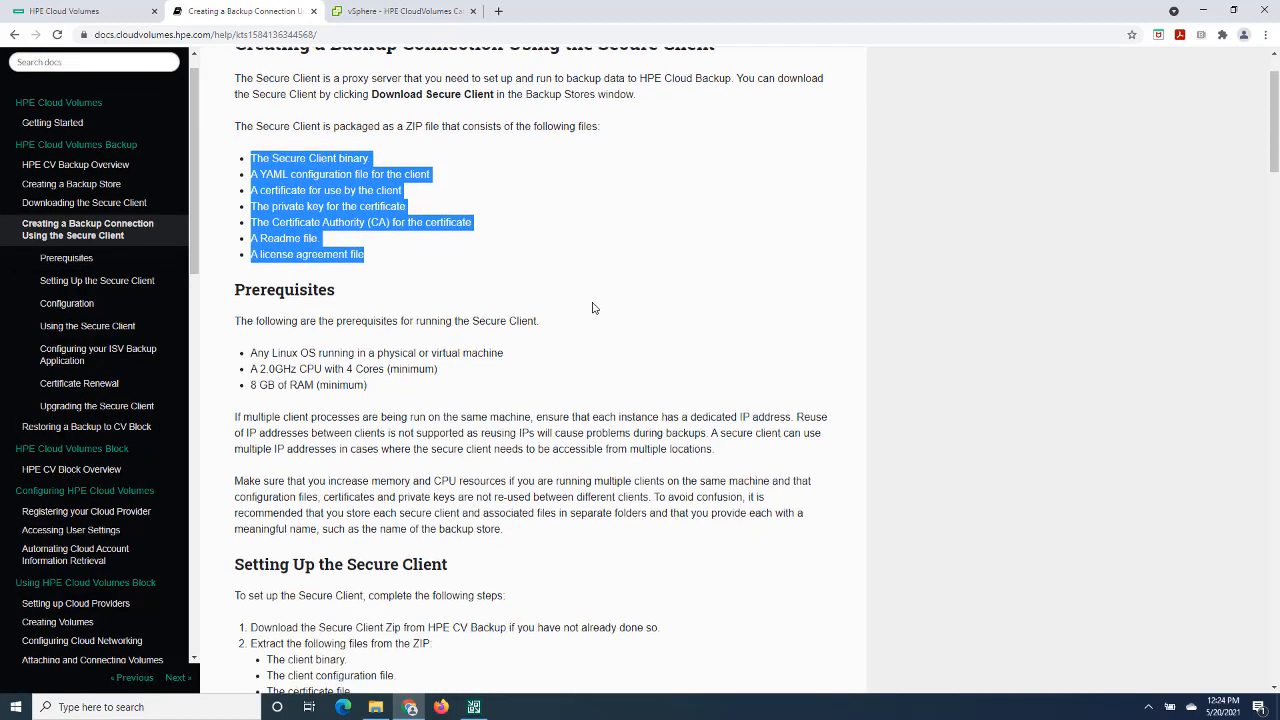
drag(367, 292, 254, 264)
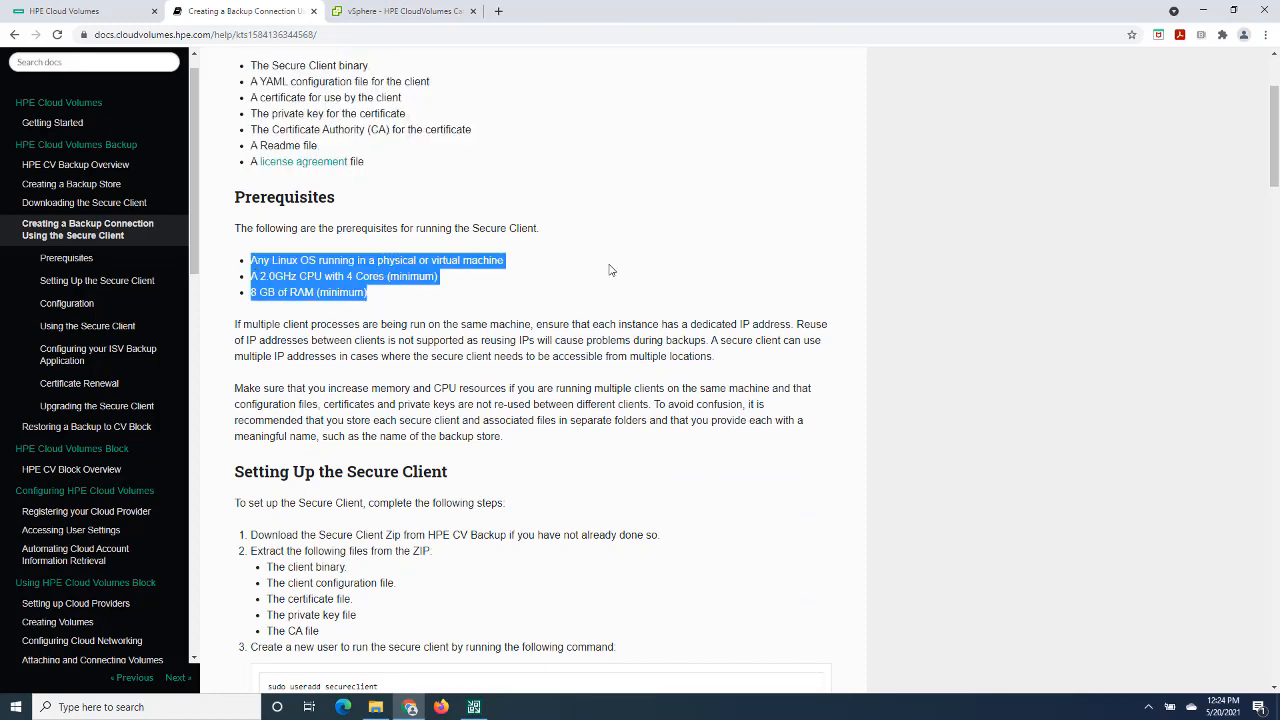
scroll(637, 271, down, 3)
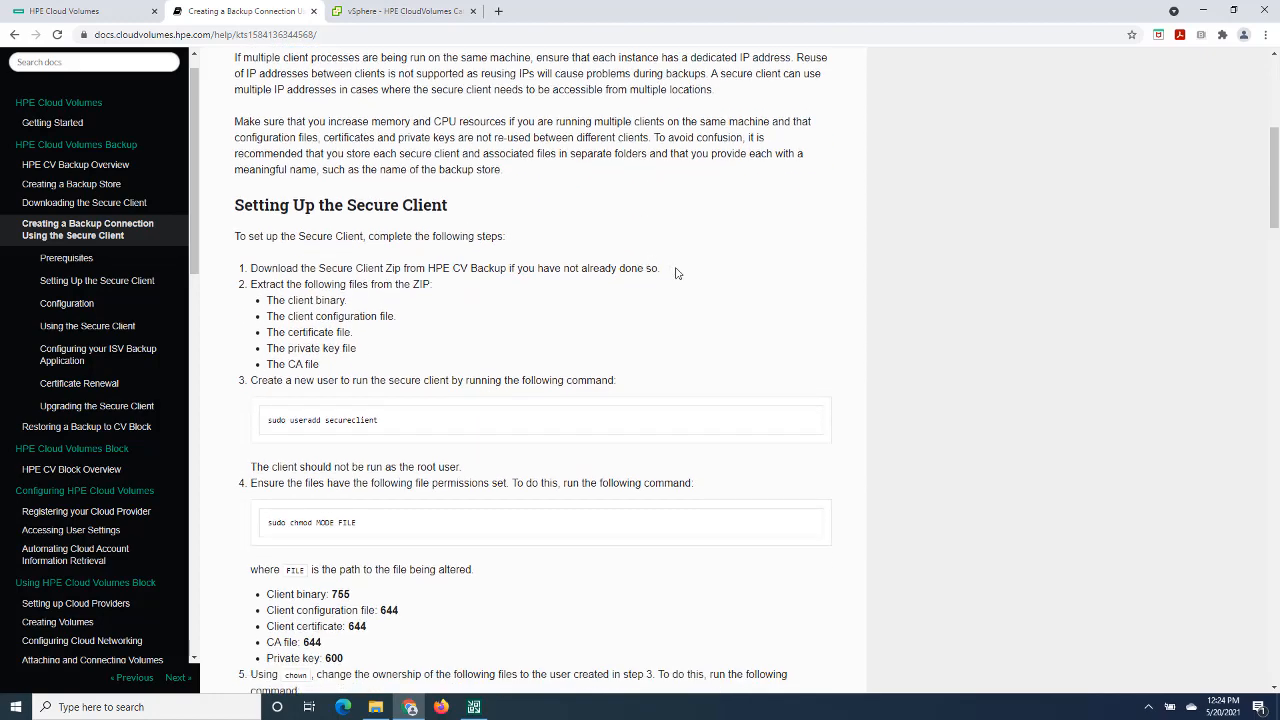
scroll(701, 296, down, 1)
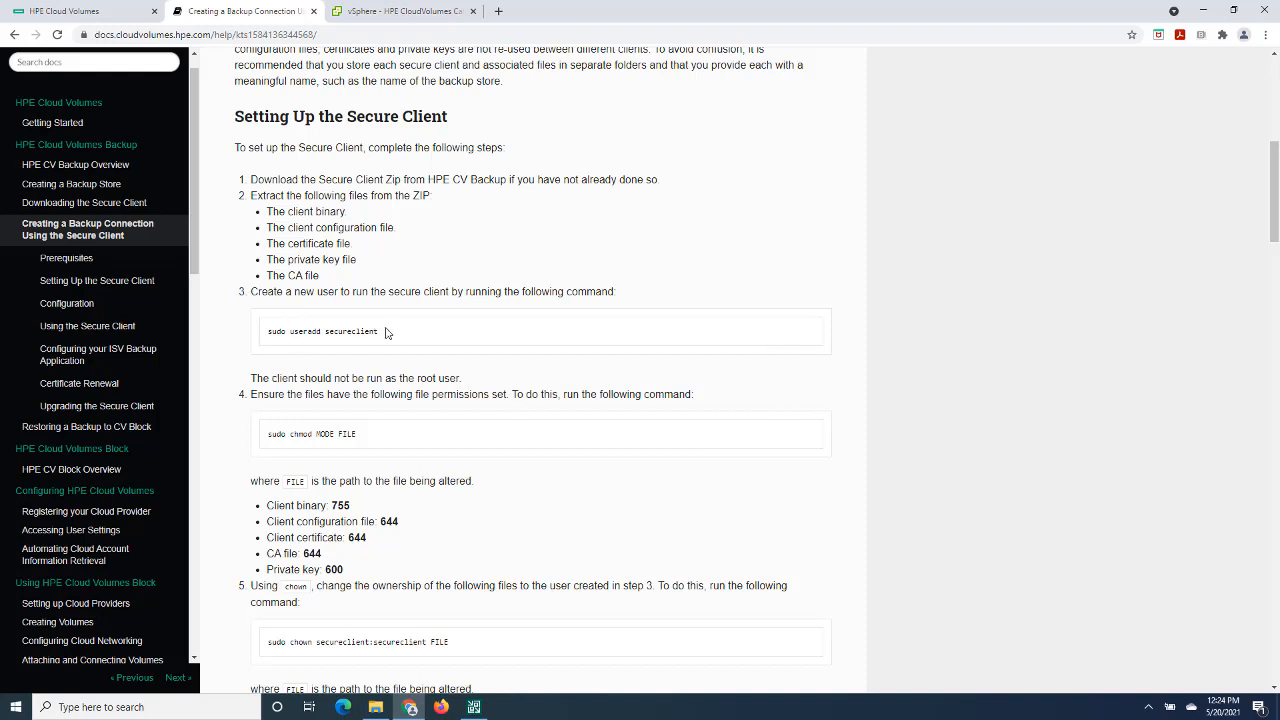
drag(386, 332, 265, 333)
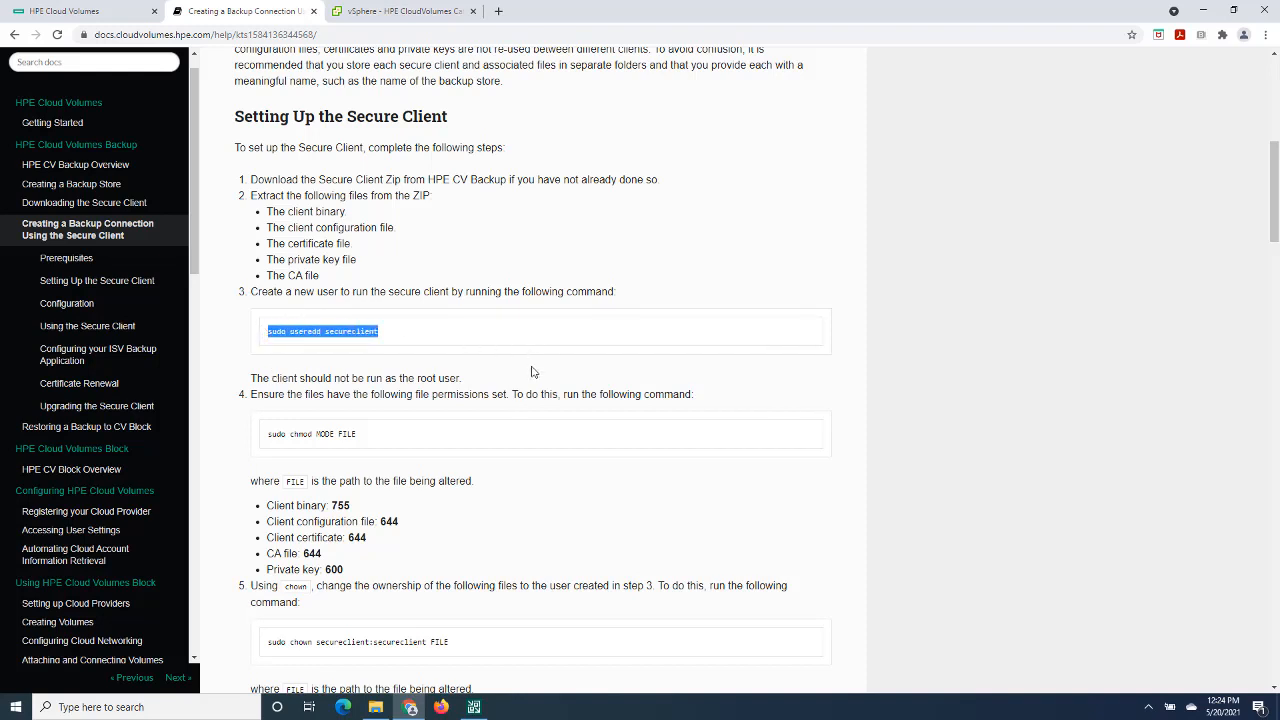
scroll(532, 372, up, 5)
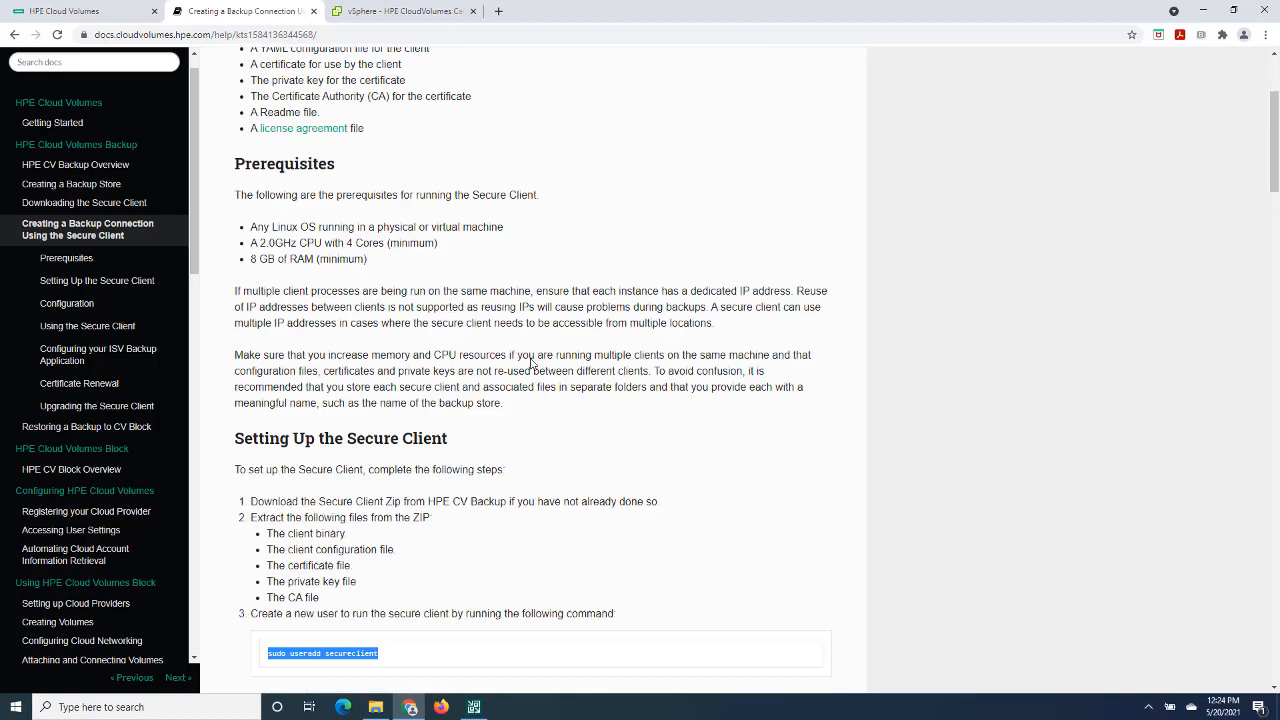
- Close the help article and recheck the Catalyst Ubuntu Server virtual machine in vSphere before returning to Backup Stores
click(313, 13)
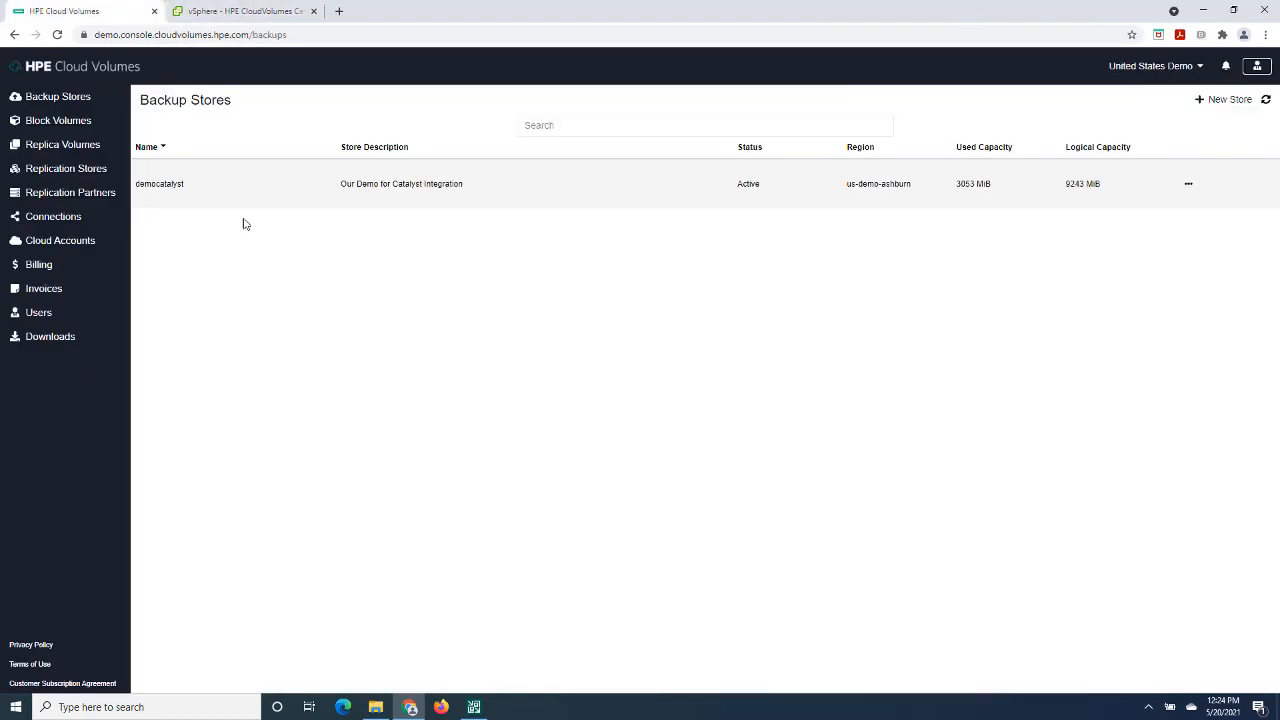
click(221, 13)
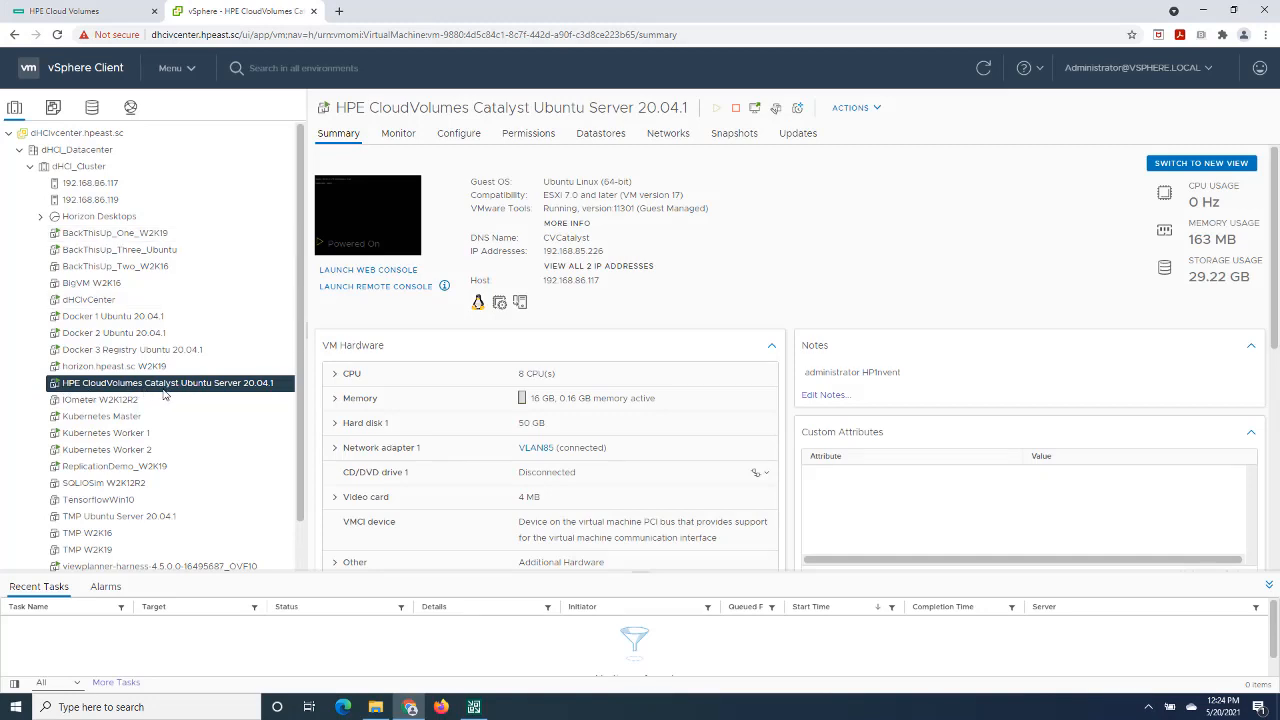
click(72, 12)
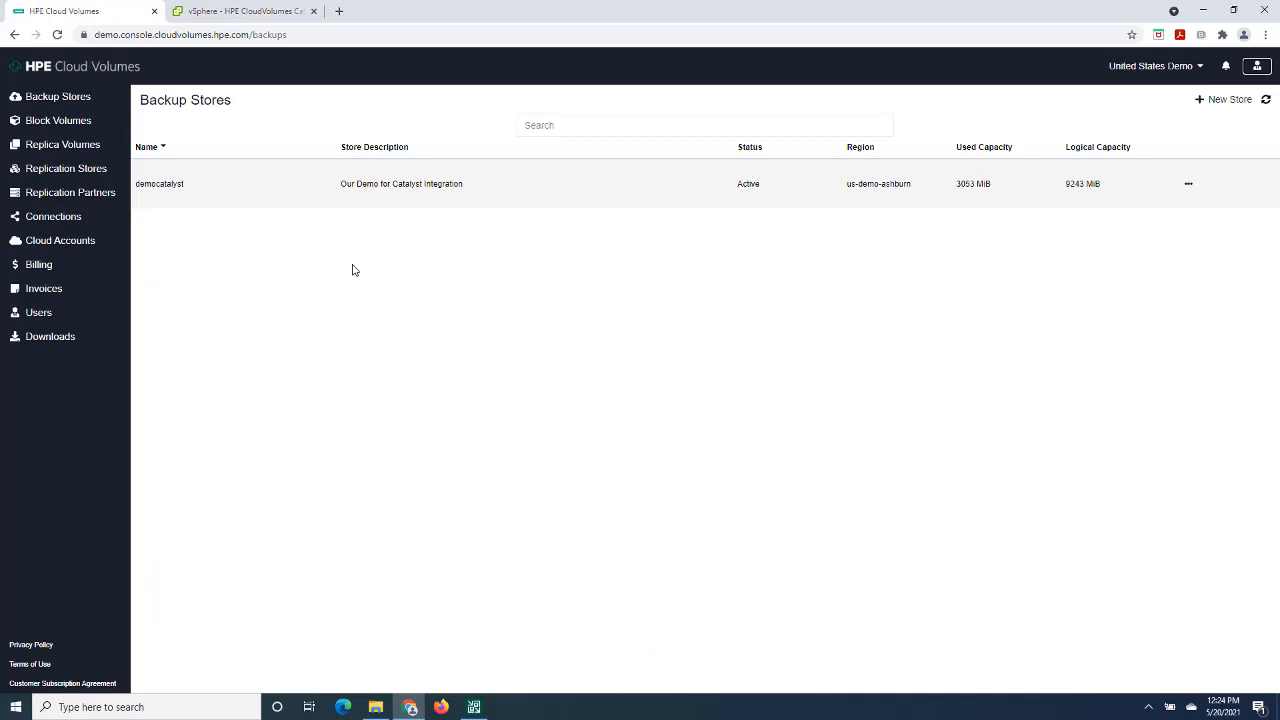
- Switch to Veeam Backup and Replication and start adding a backup repository as a deduplicating storage appliance of type HPE StoreOnce
click(474, 707)
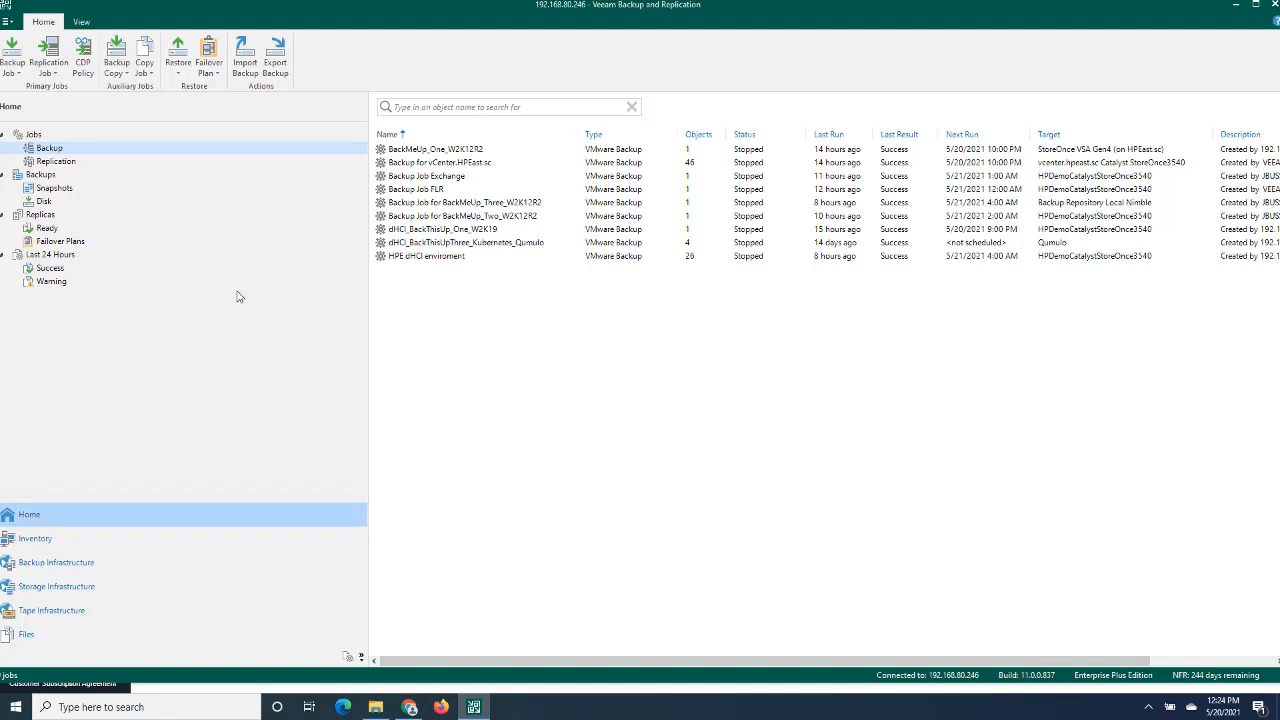
click(48, 566)
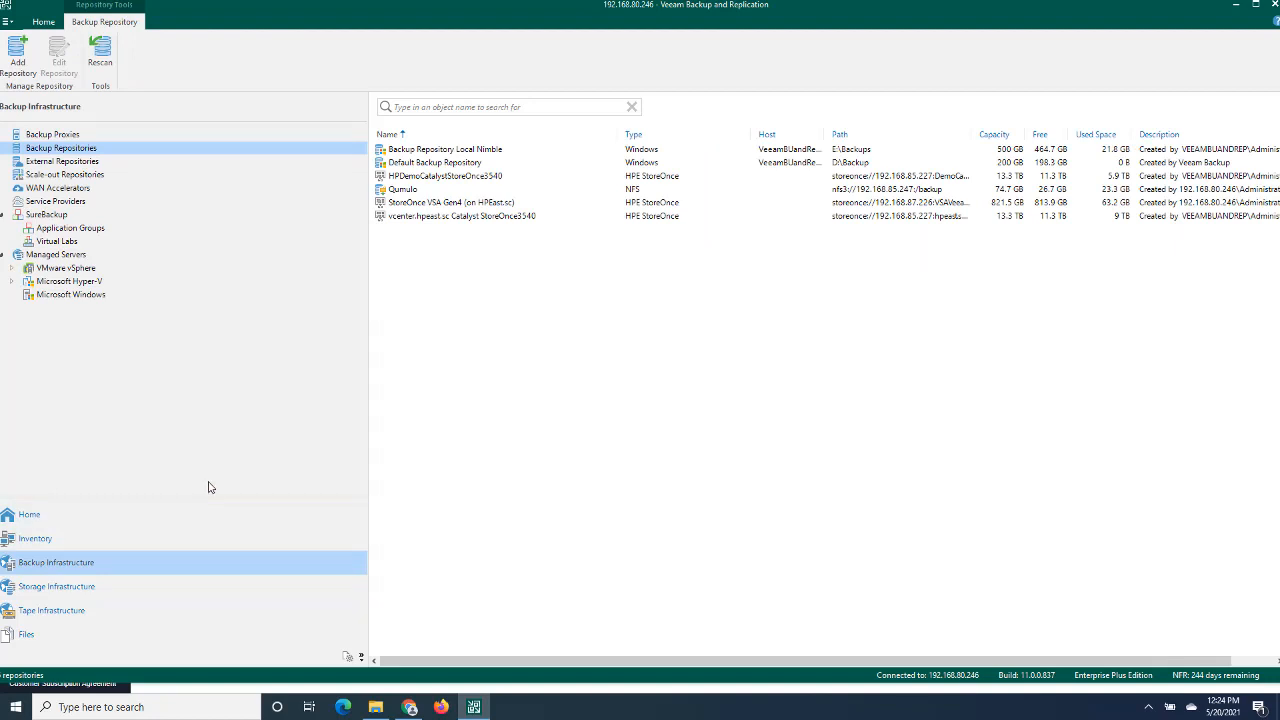
right_click(92, 150)
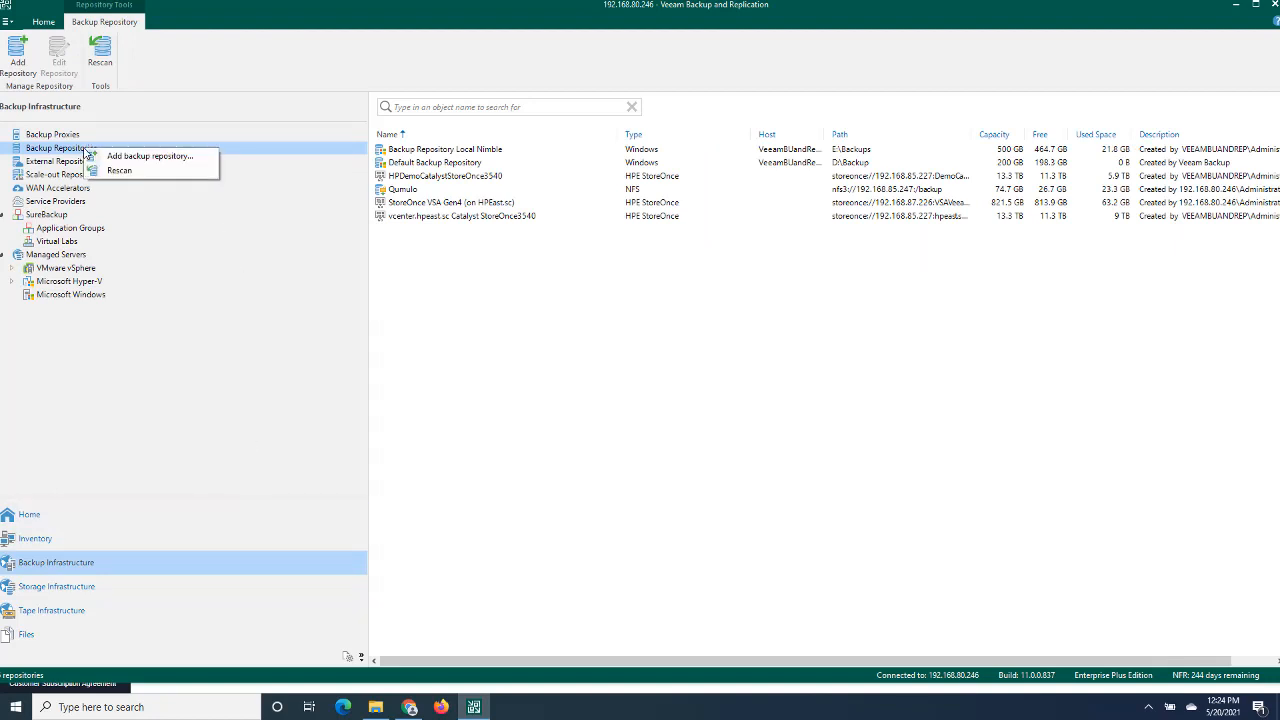
click(133, 158)
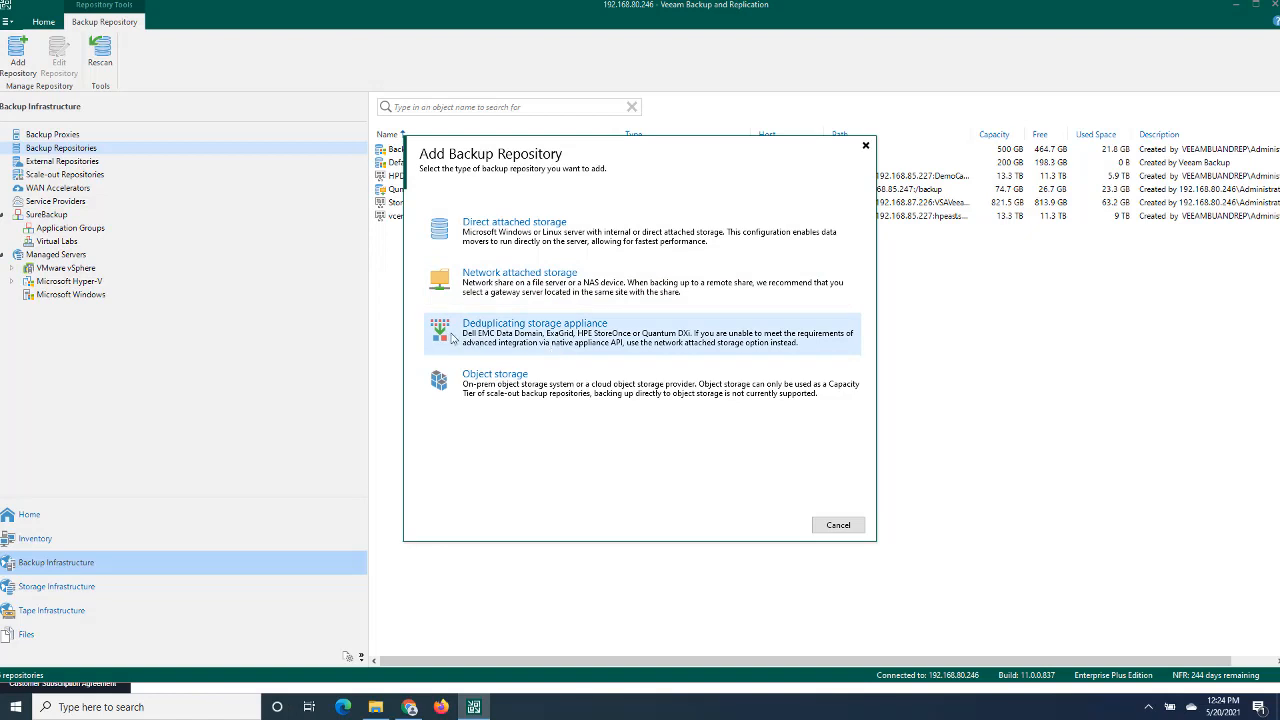
click(612, 332)
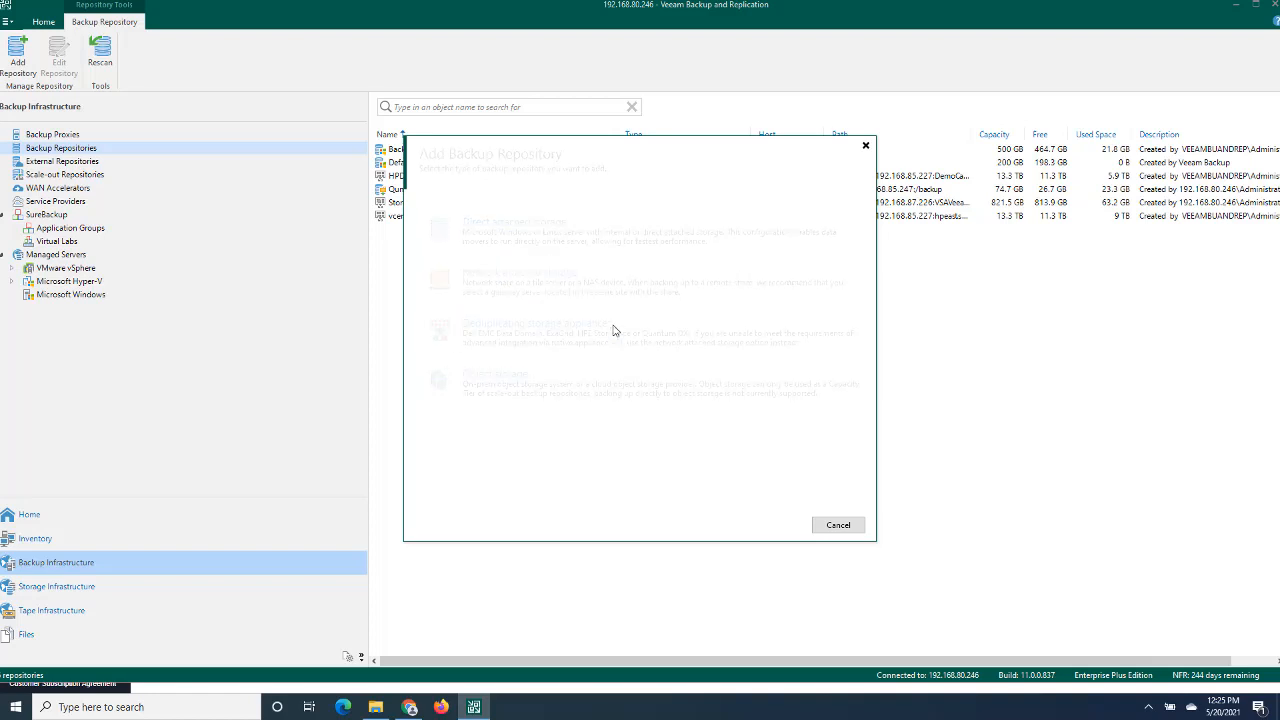
click(497, 324)
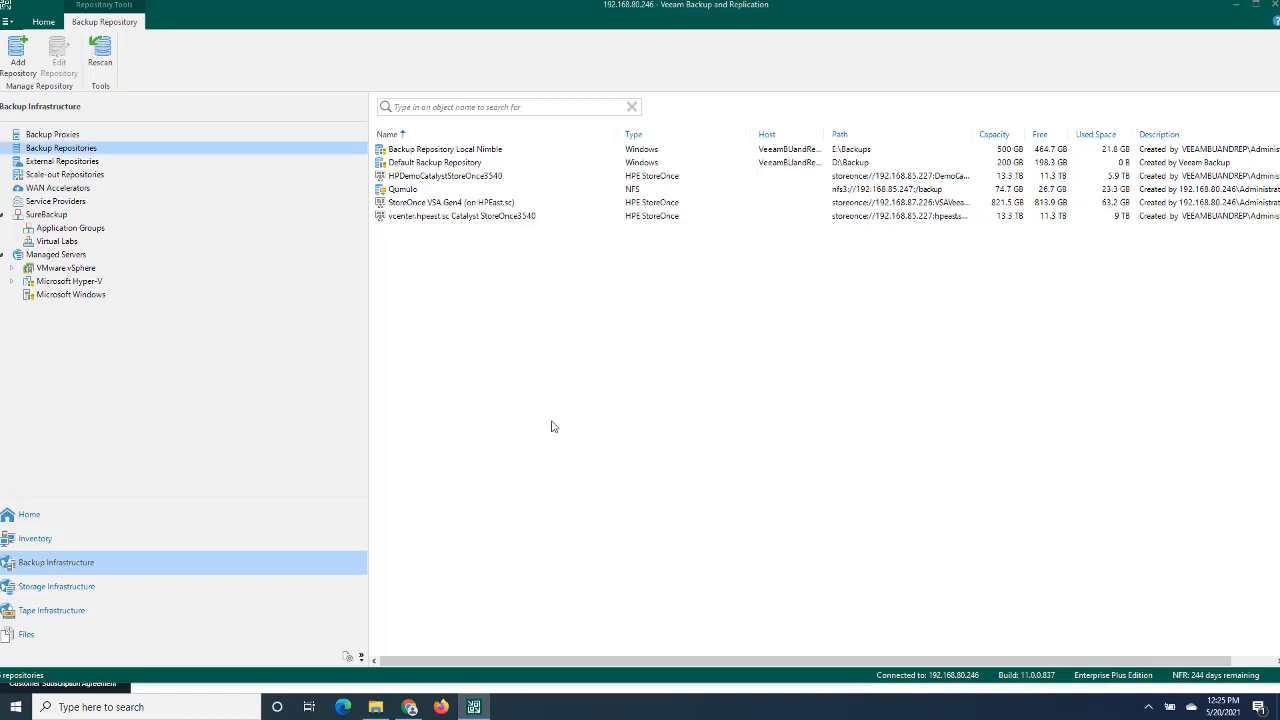
- Name the new repository Cloud Volumes Backup Repository and continue to the HPE StoreOnce settings
click(612, 257)
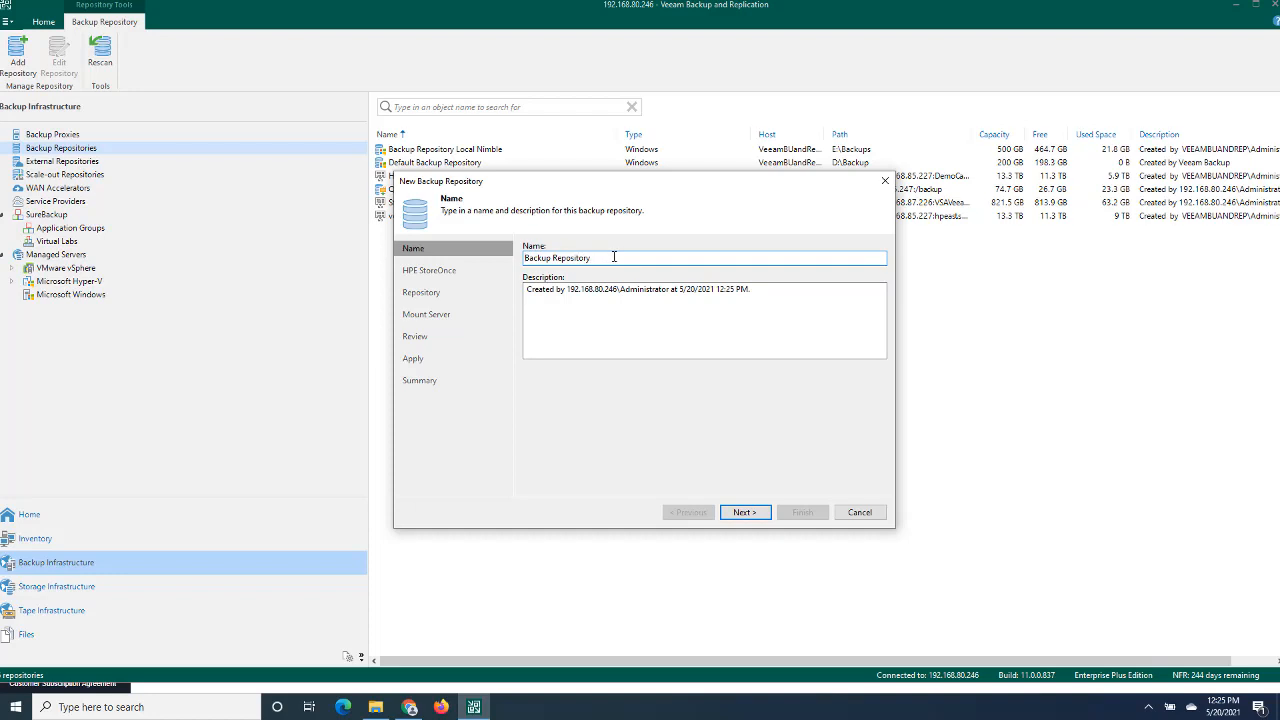
text(Cloud Volumes)
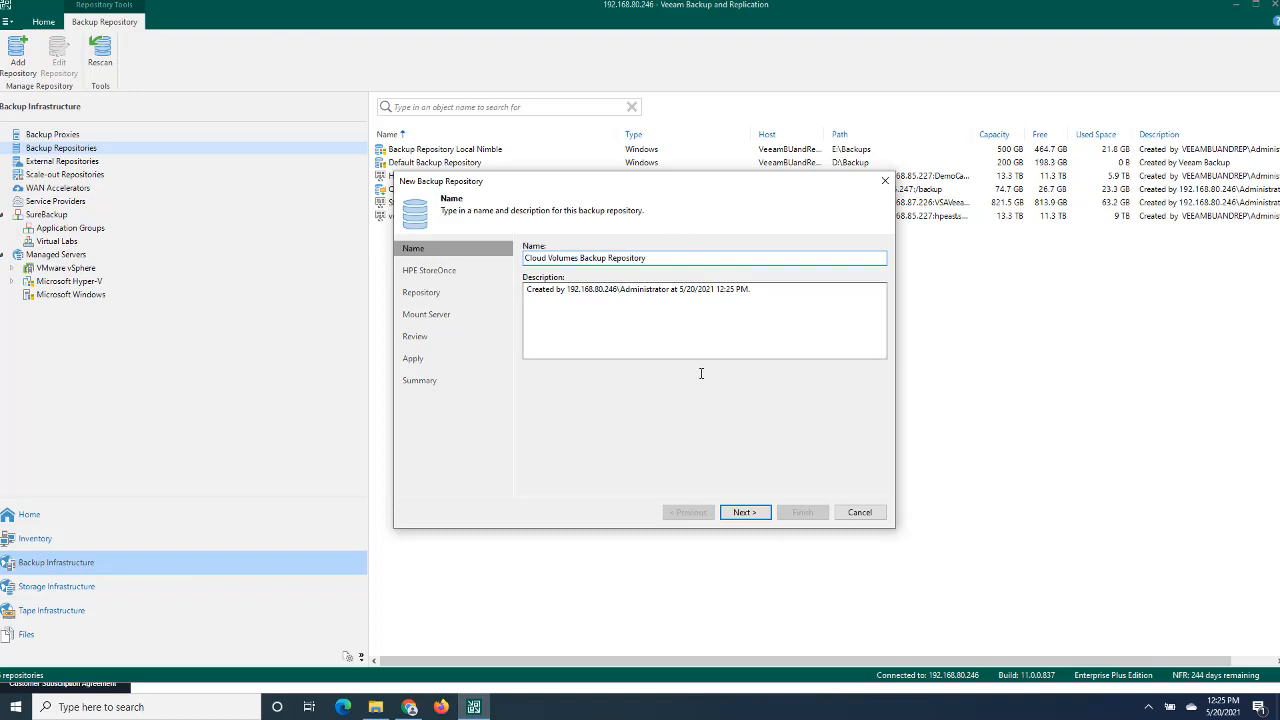
click(744, 511)
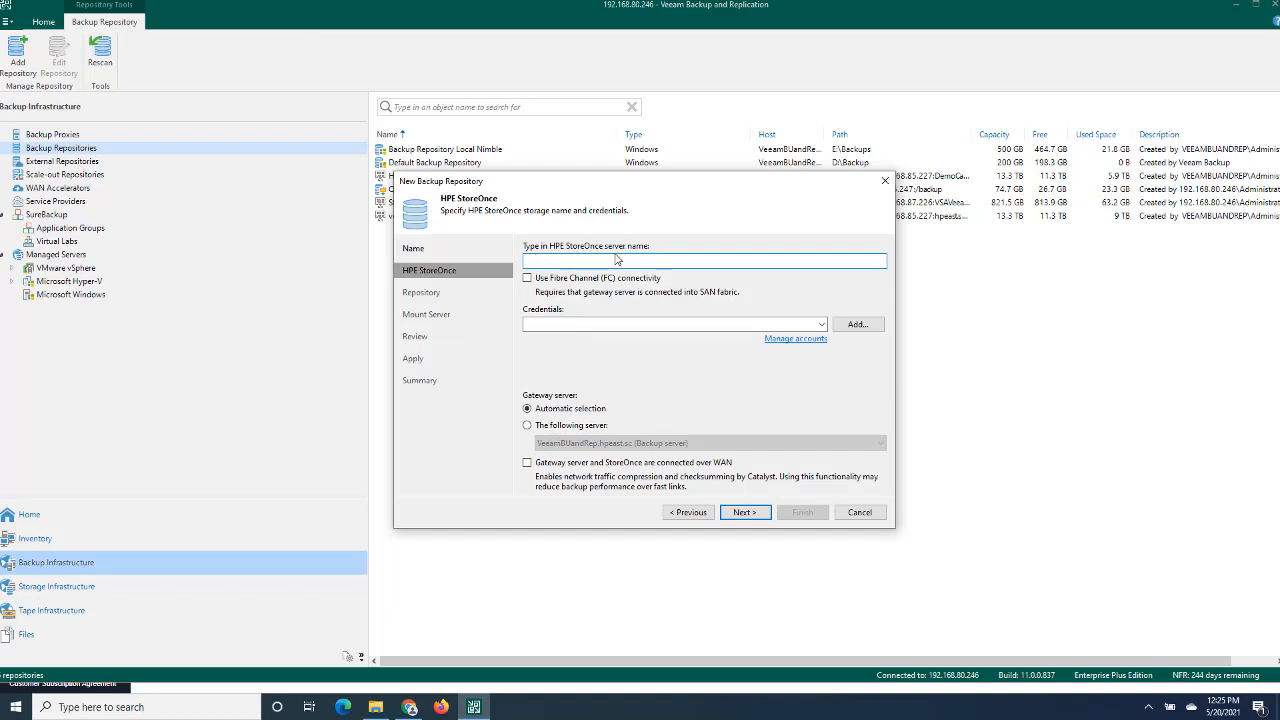
- Copy the Catalyst virtual machine's IP address 192.168.85.226 from vSphere and enter it as the HPE StoreOnce server name in Veeam
click(410, 707)
click(234, 12)
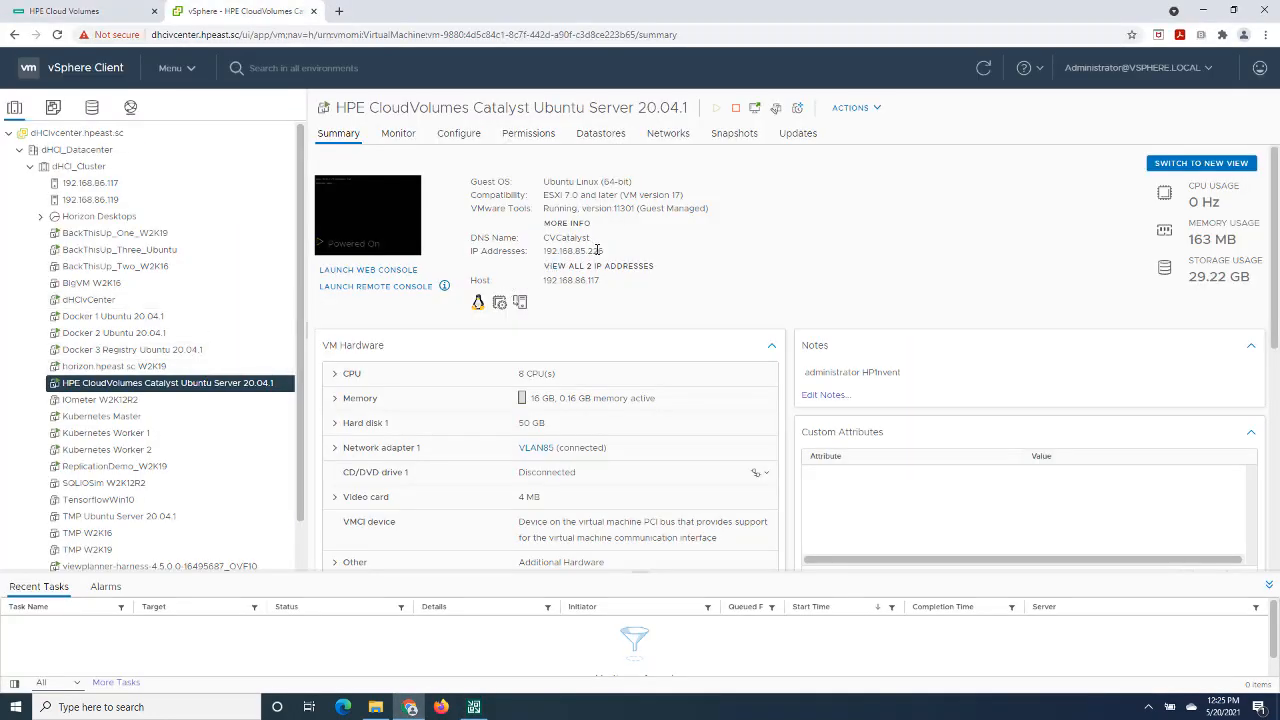
drag(612, 257, 549, 251)
right_click(555, 257)
click(570, 265)
click(474, 707)
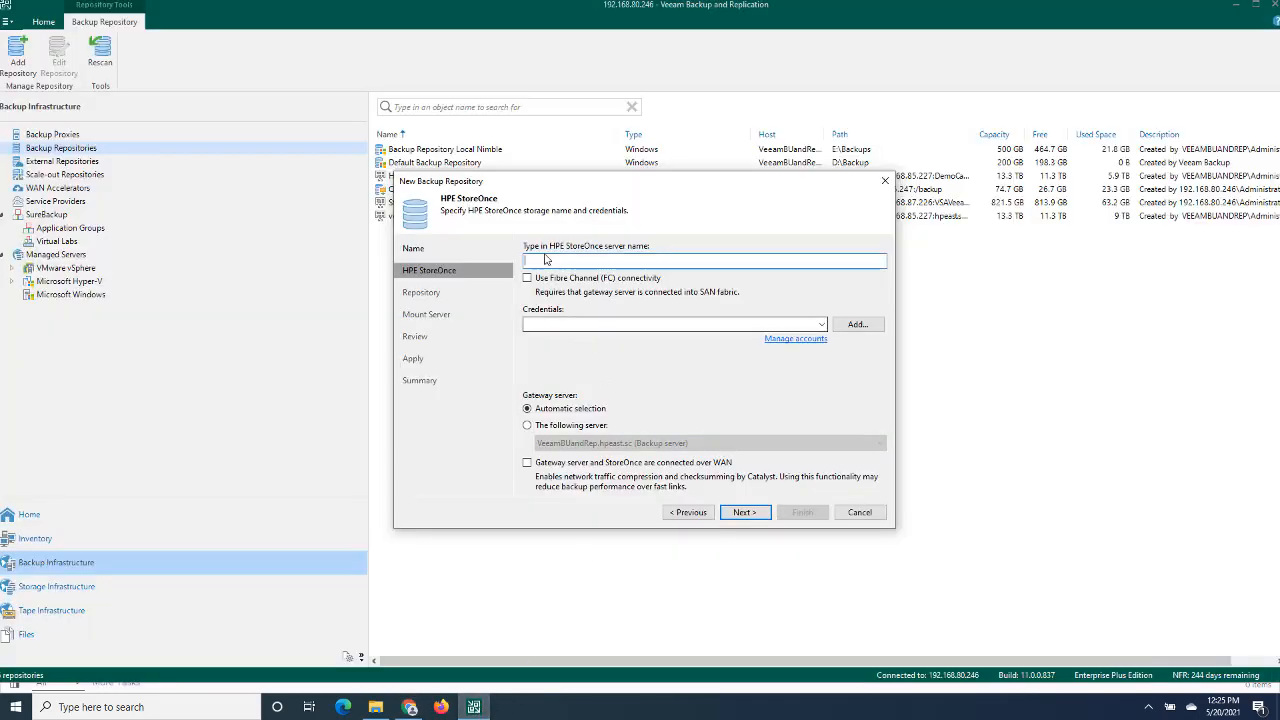
right_click(540, 258)
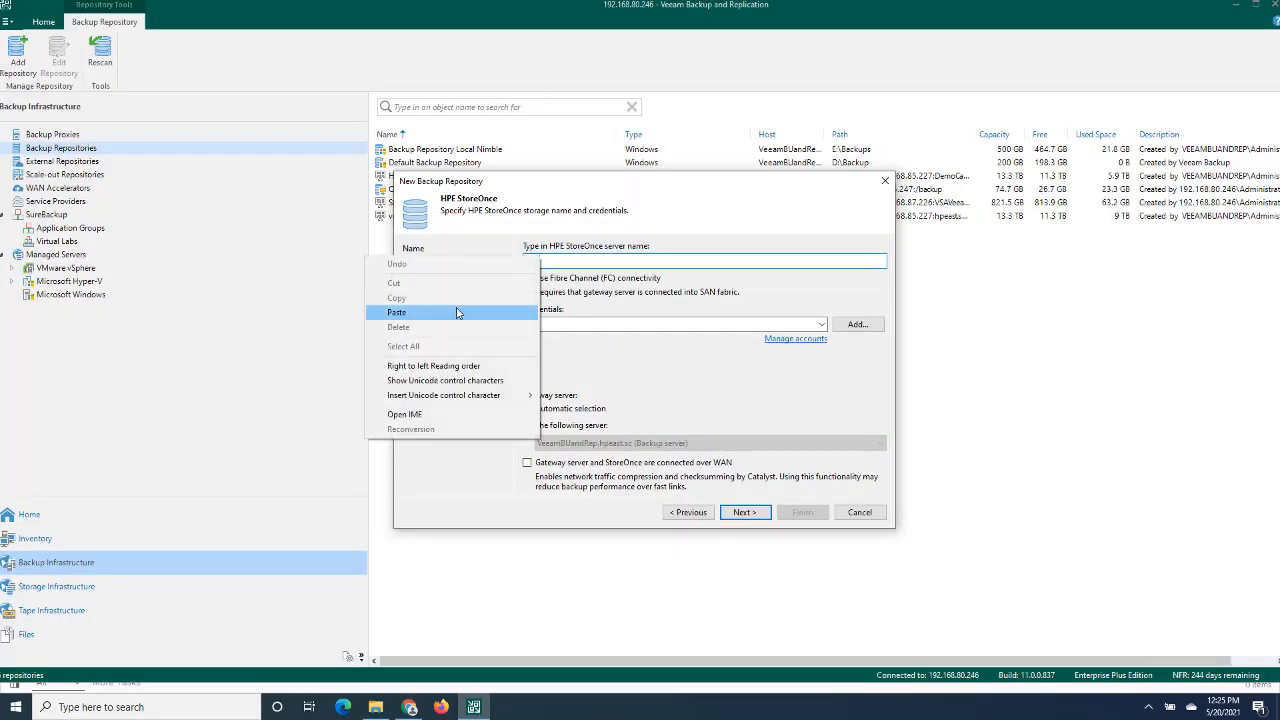
click(457, 313)
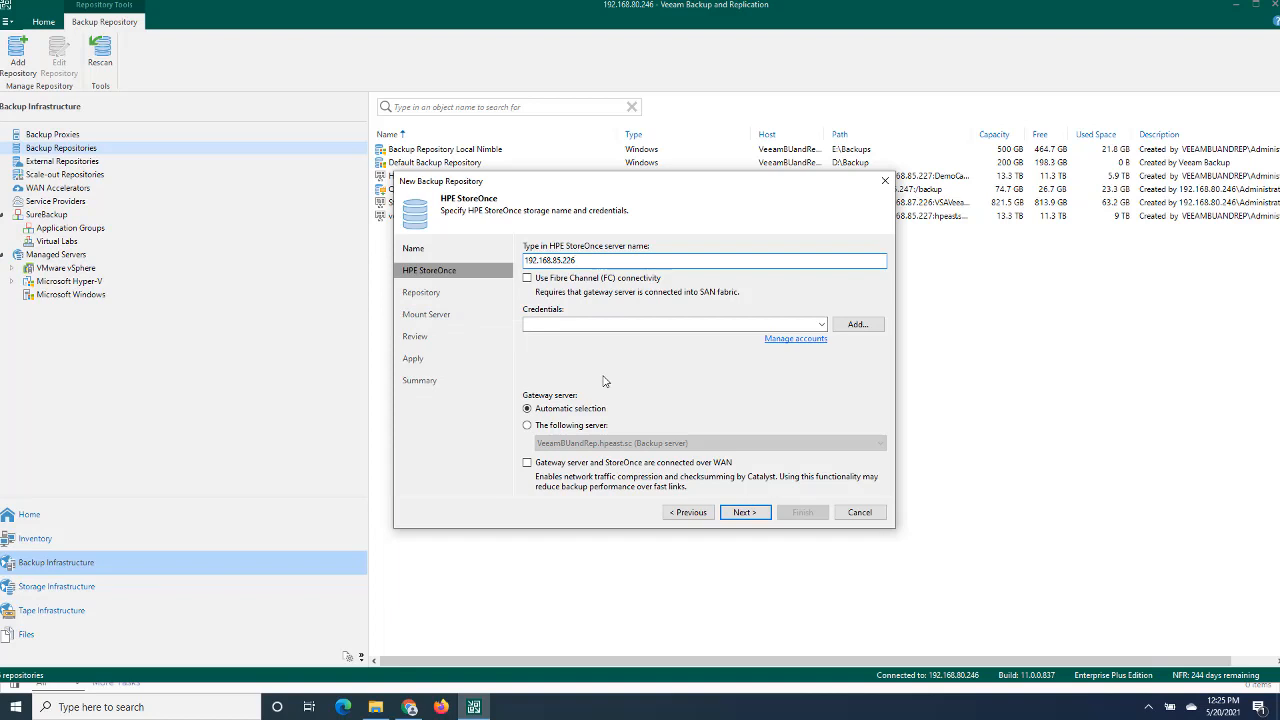
- Choose the democatalyst_client credentials for the HPE StoreOnce connection and continue to the repository settings
click(821, 325)
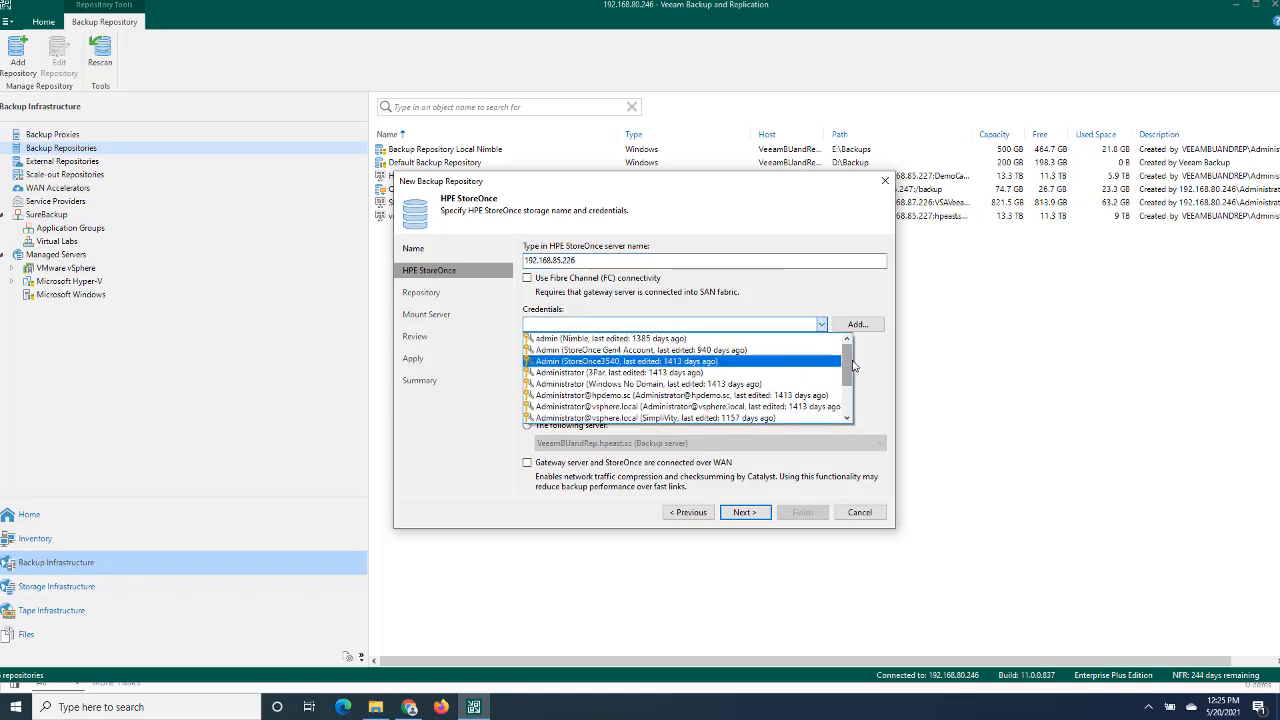
drag(849, 361, 852, 396)
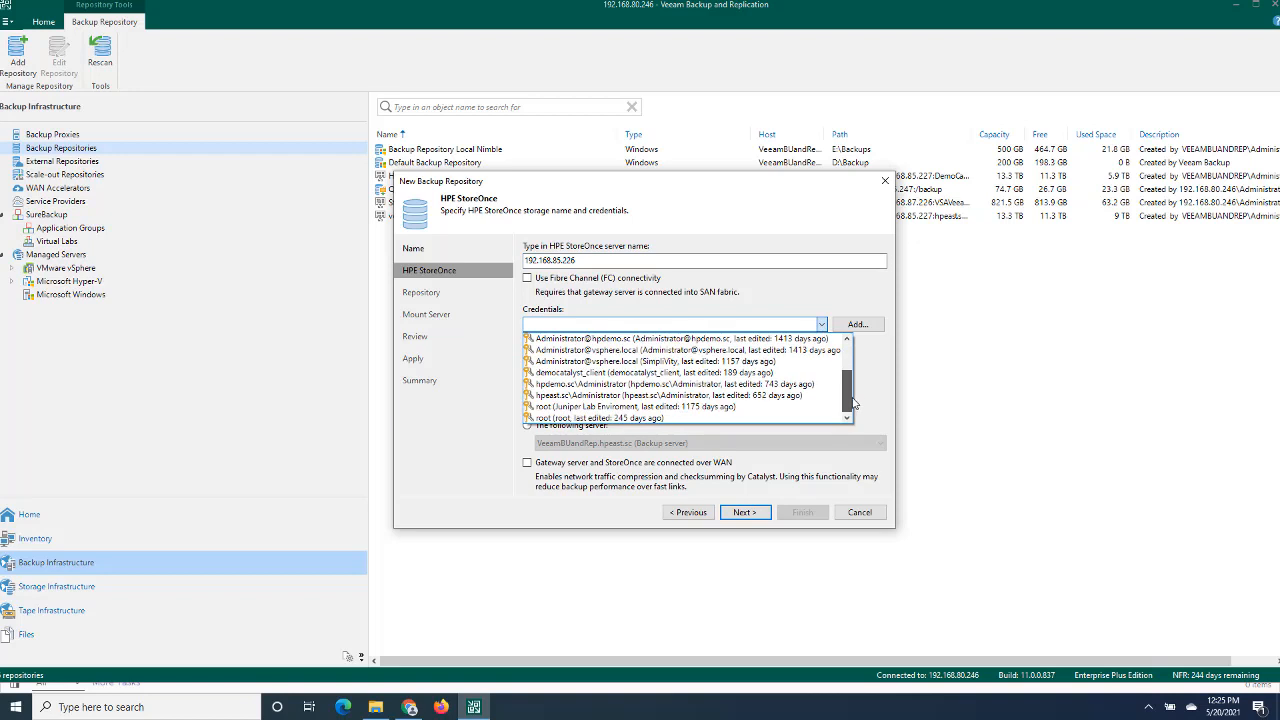
click(580, 373)
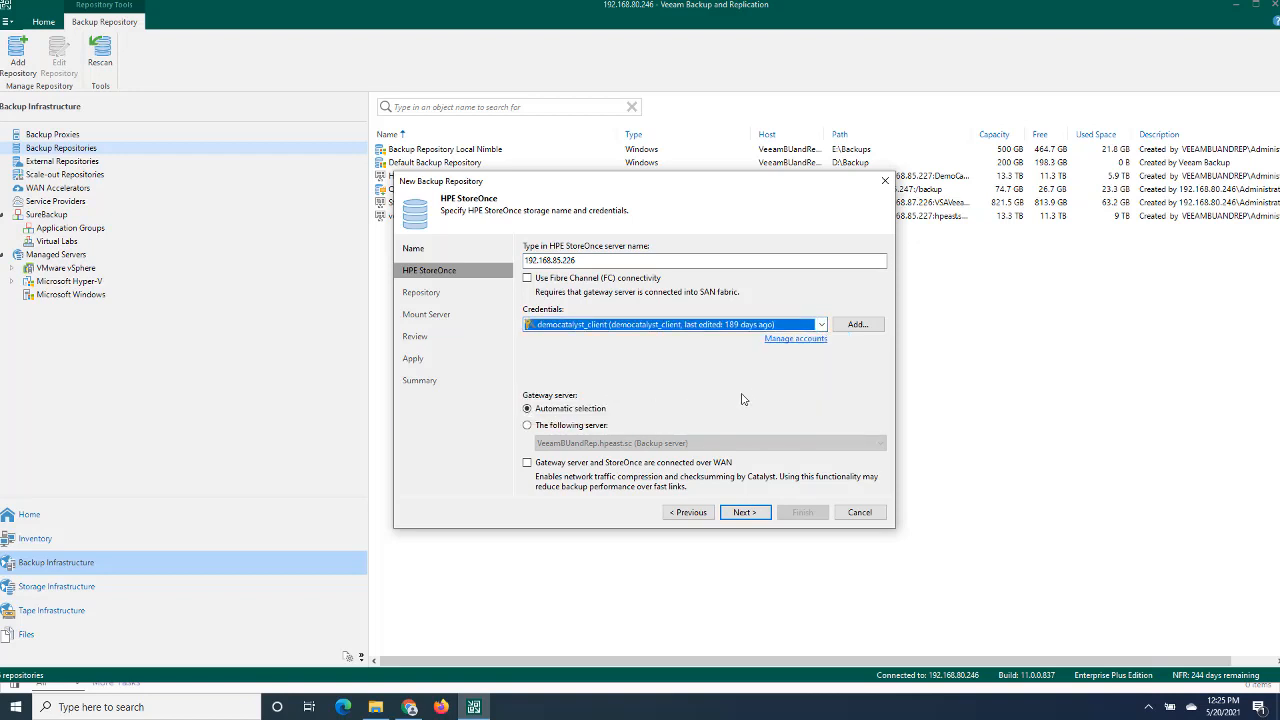
click(741, 514)
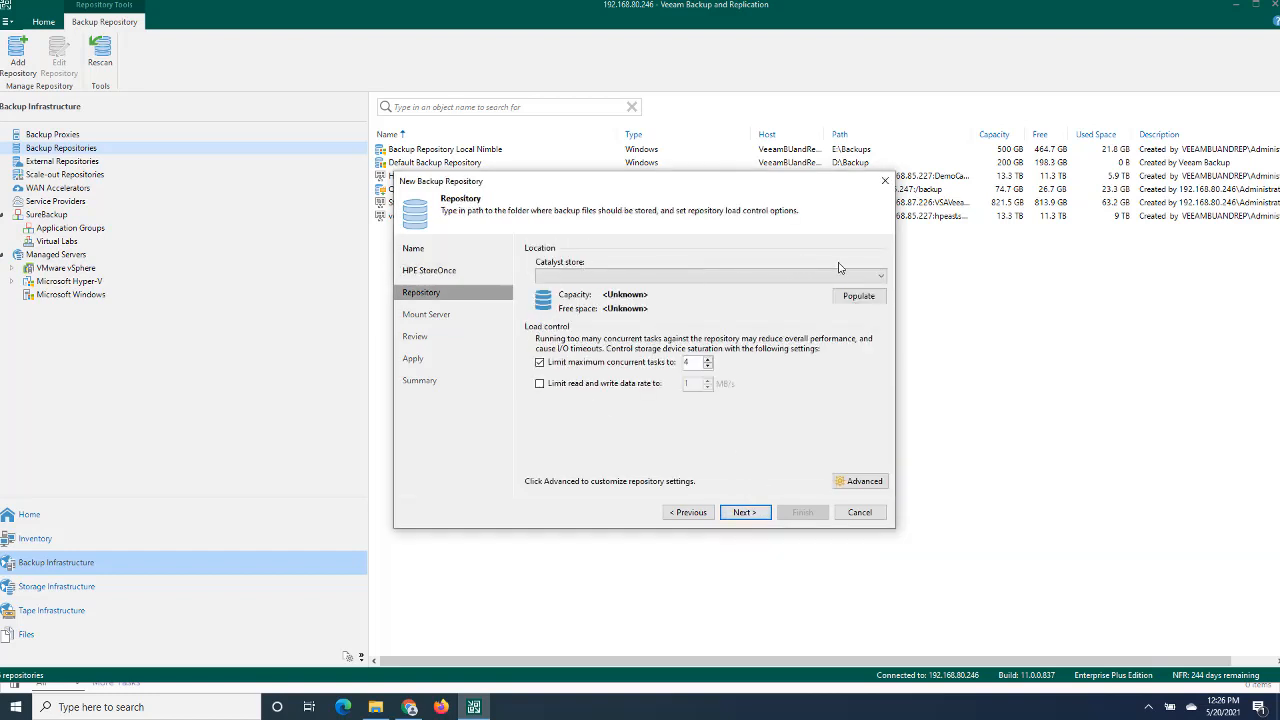
- Select democatalyst as the Catalyst store and compare it with the Backup Stores list in HPE Cloud Volumes before returning to Veeam
click(880, 276)
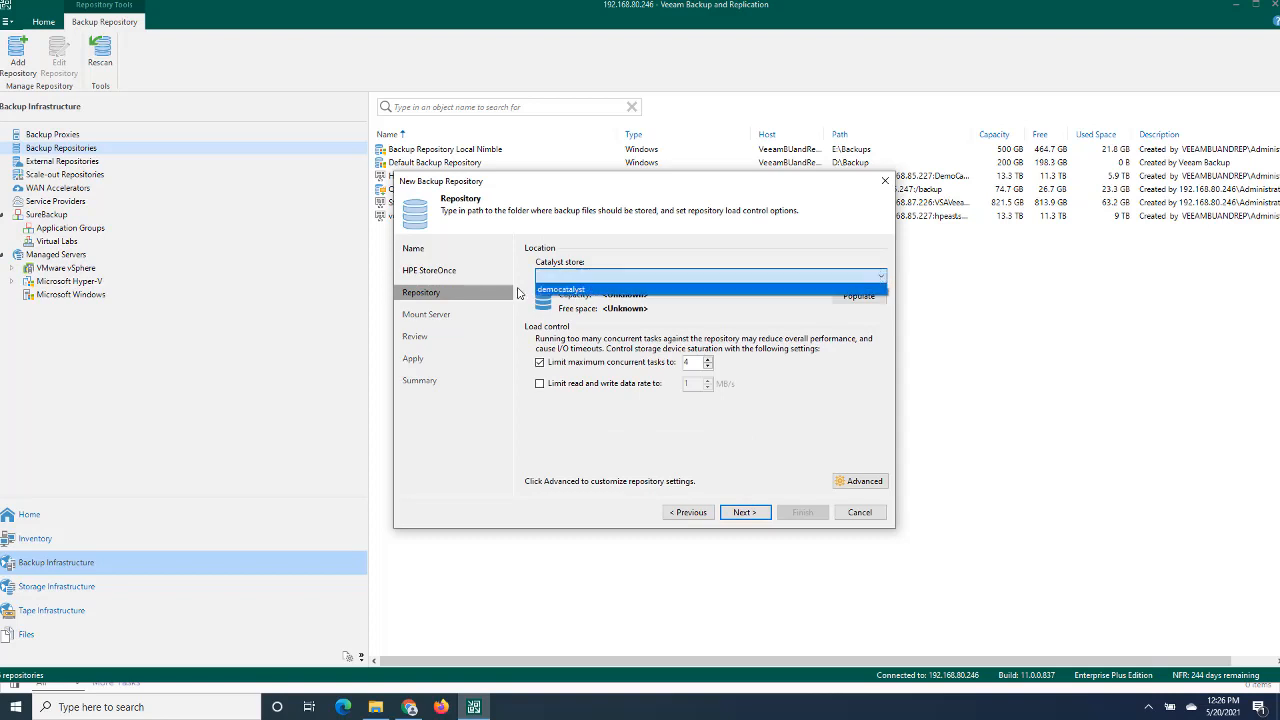
click(570, 290)
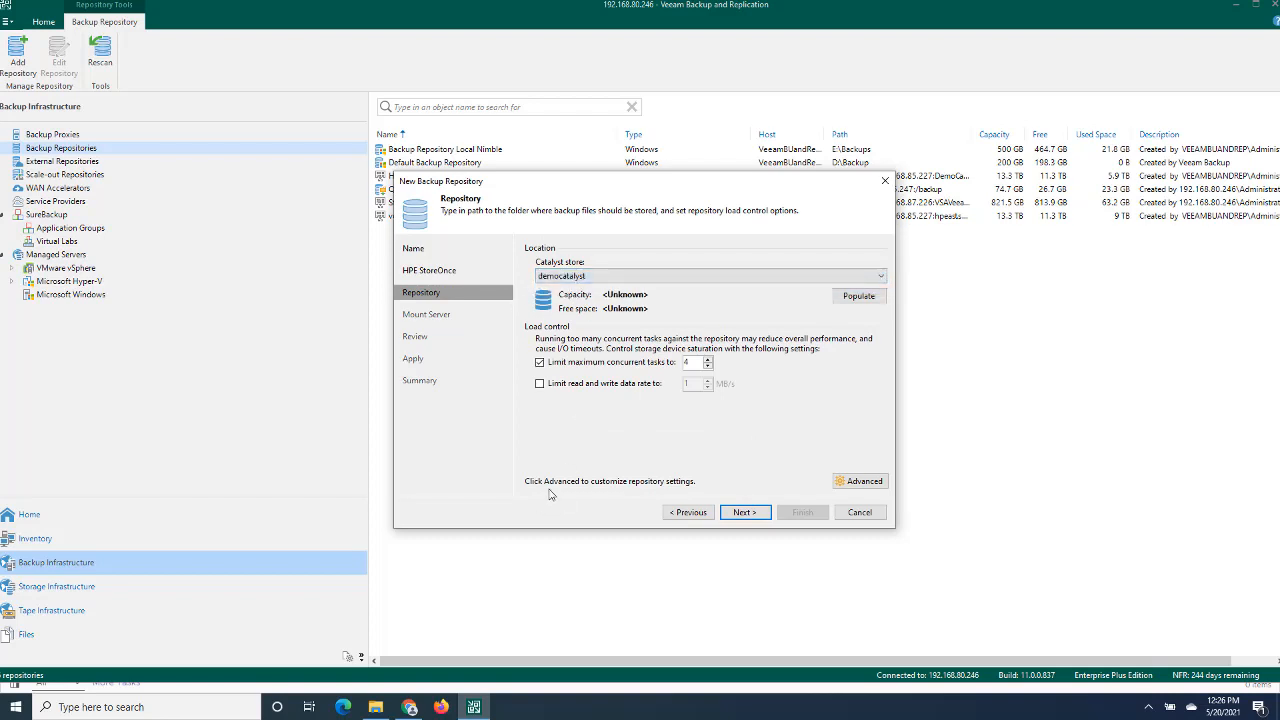
click(410, 708)
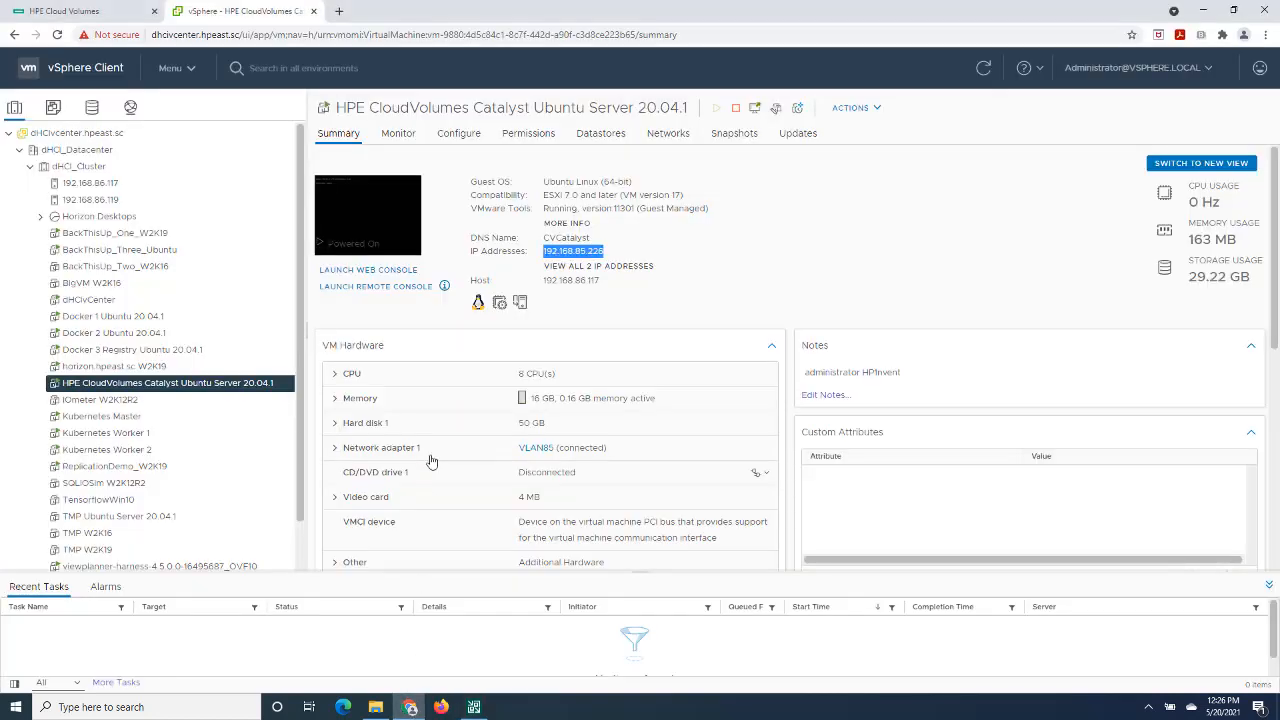
click(117, 20)
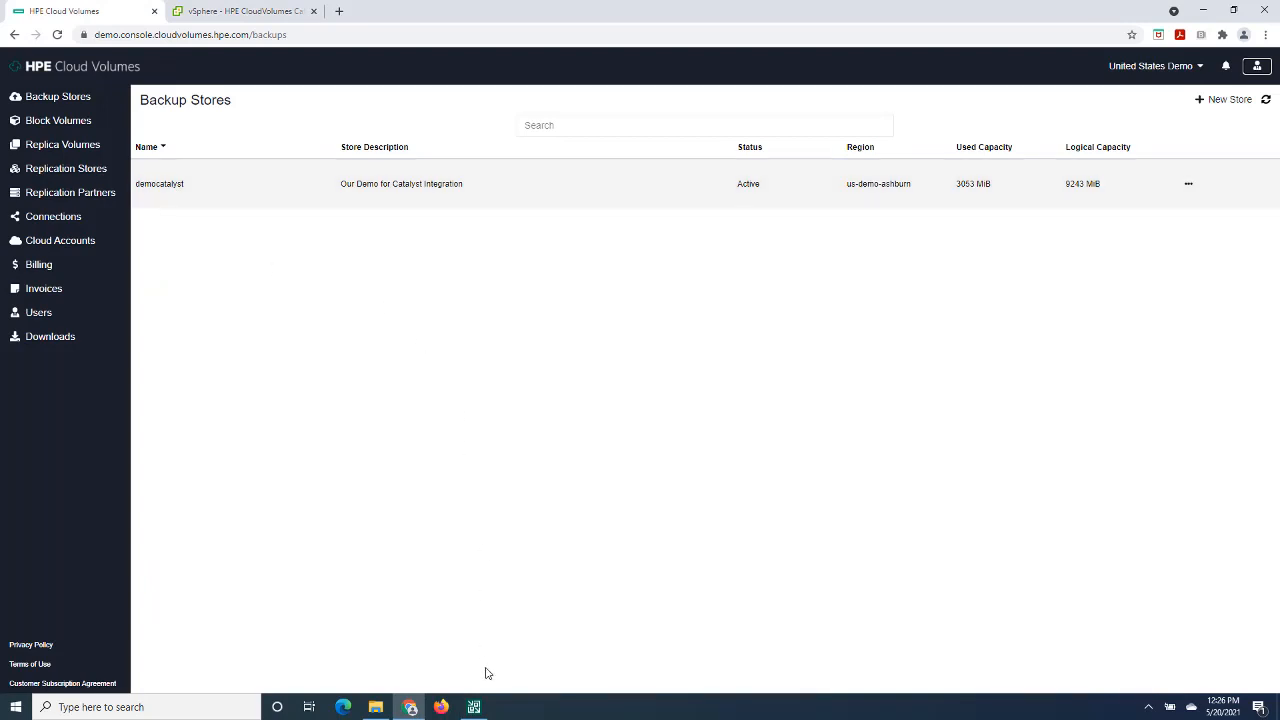
click(474, 707)
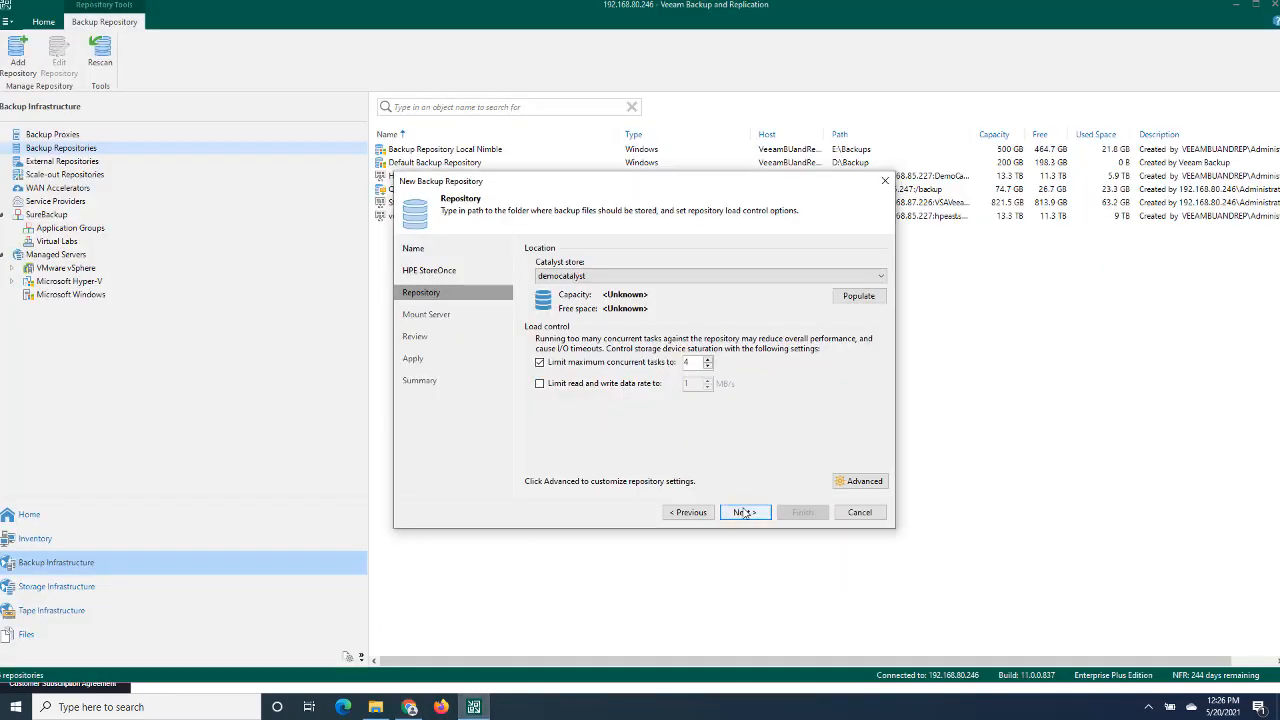
- Create the repository with the default load control and mount server settings, and select Cloud Volumes Backup Repository in the repositories list
click(743, 512)
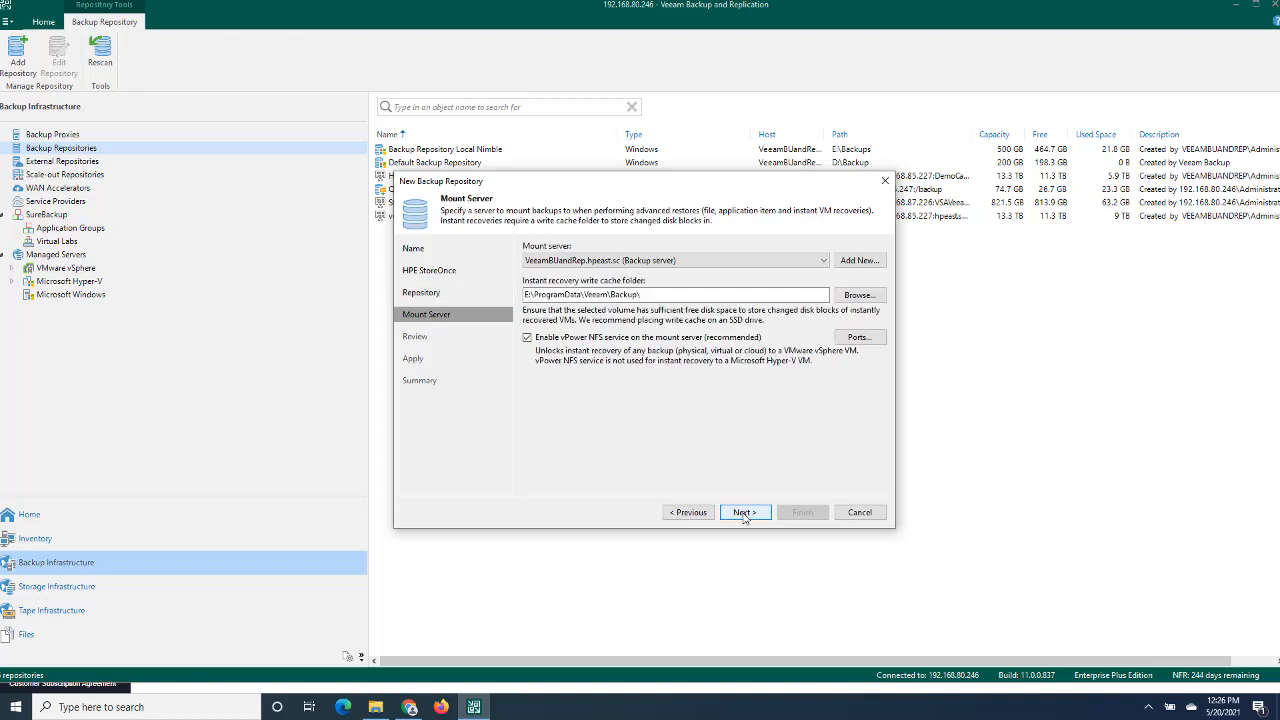
click(744, 513)
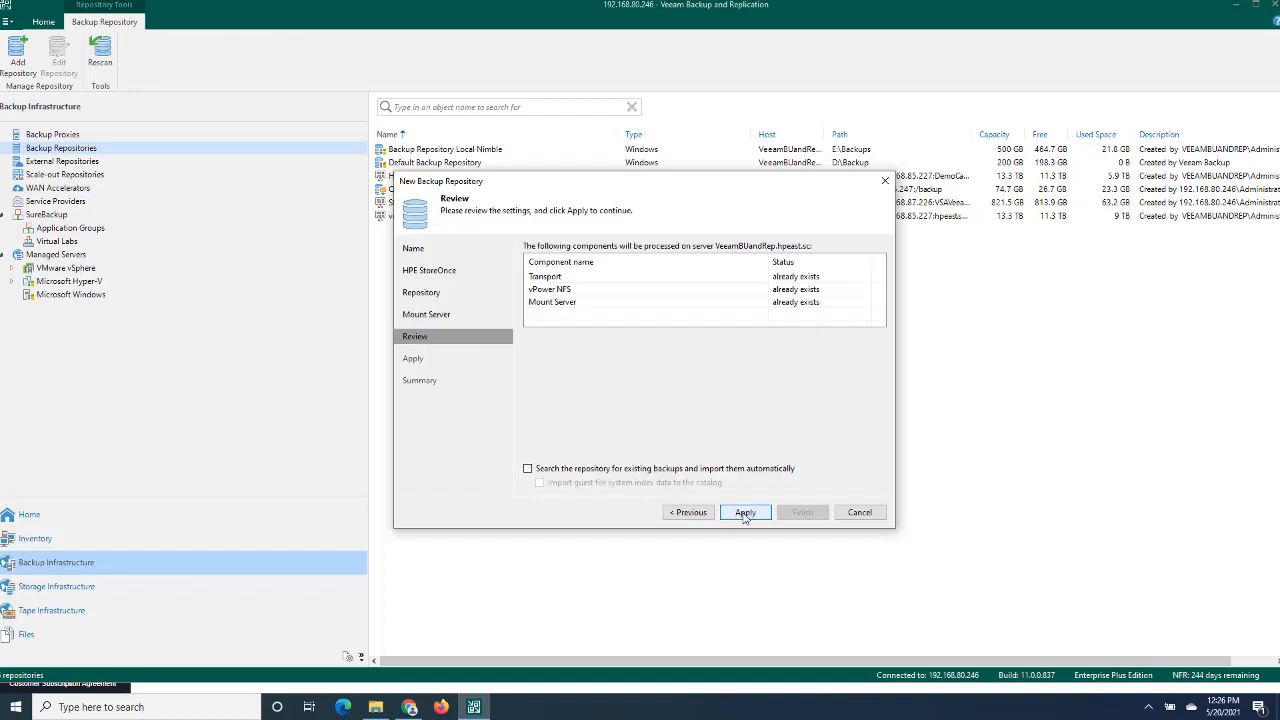
click(744, 513)
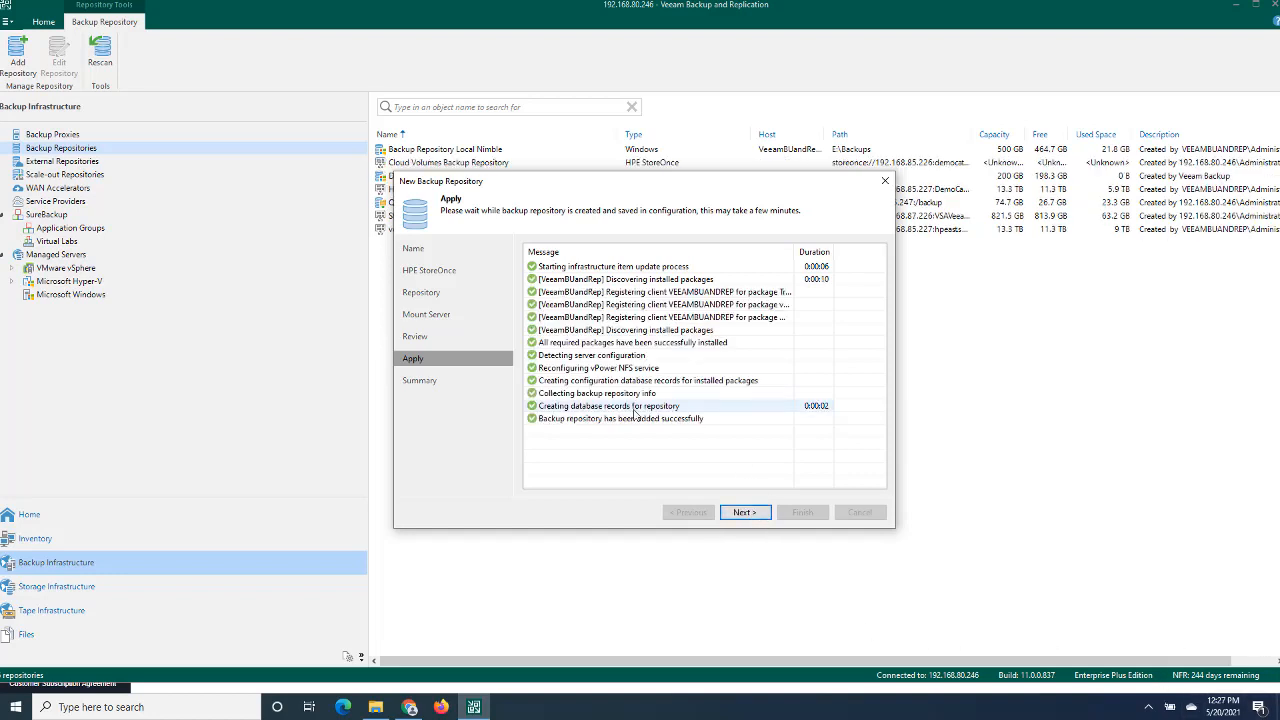
click(750, 515)
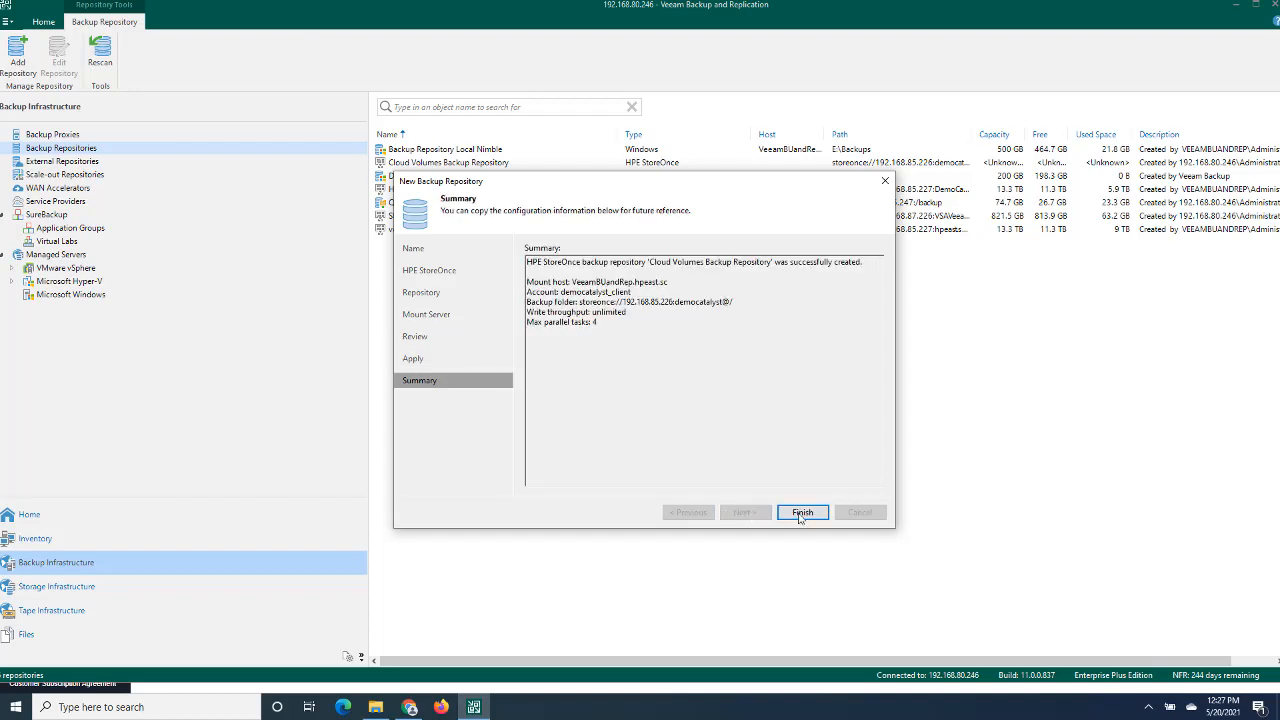
click(804, 512)
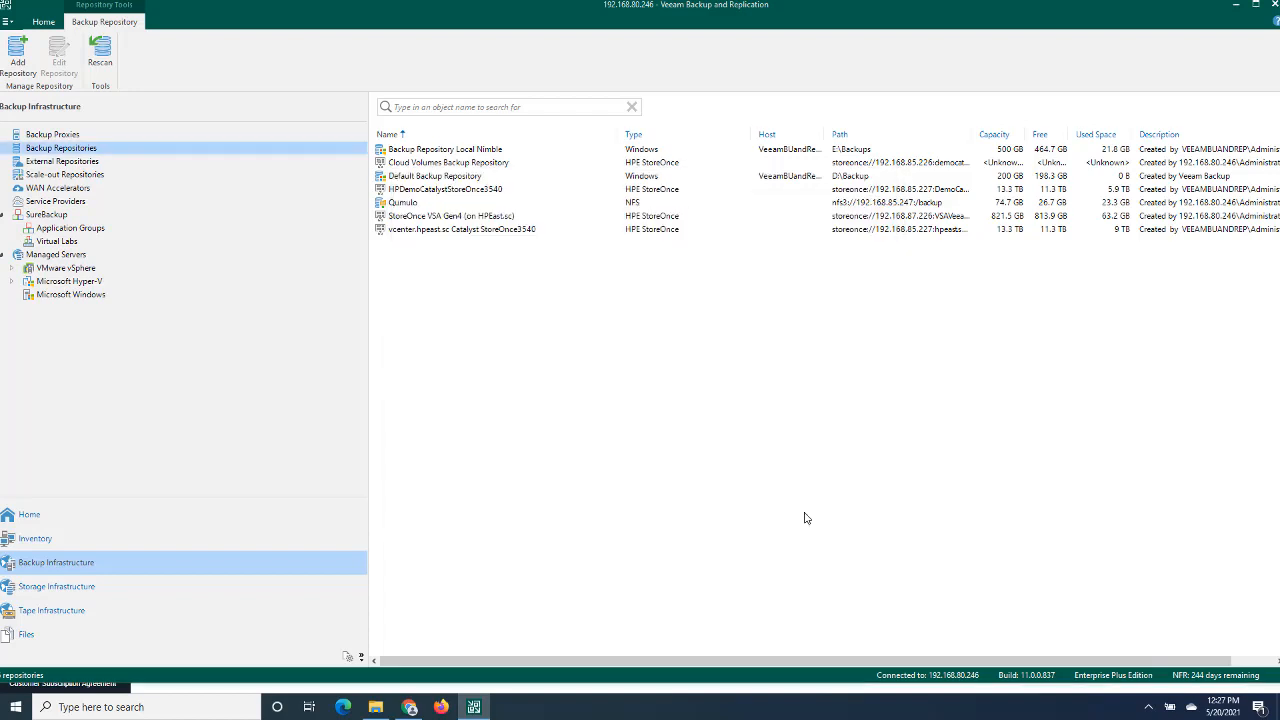
click(450, 166)
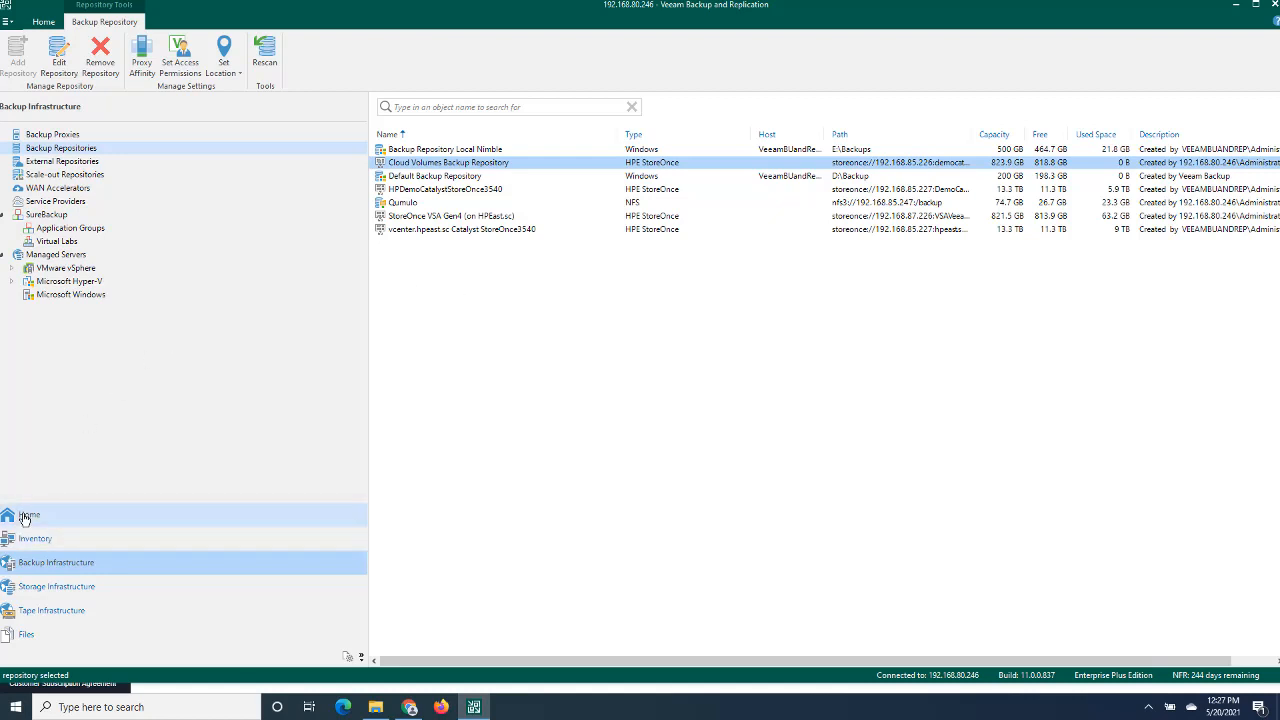
- Show the backup jobs in Veeam, switch to vSphere and open the web console of the BackThisUp_Three_Ubuntu virtual machine
click(152, 512)
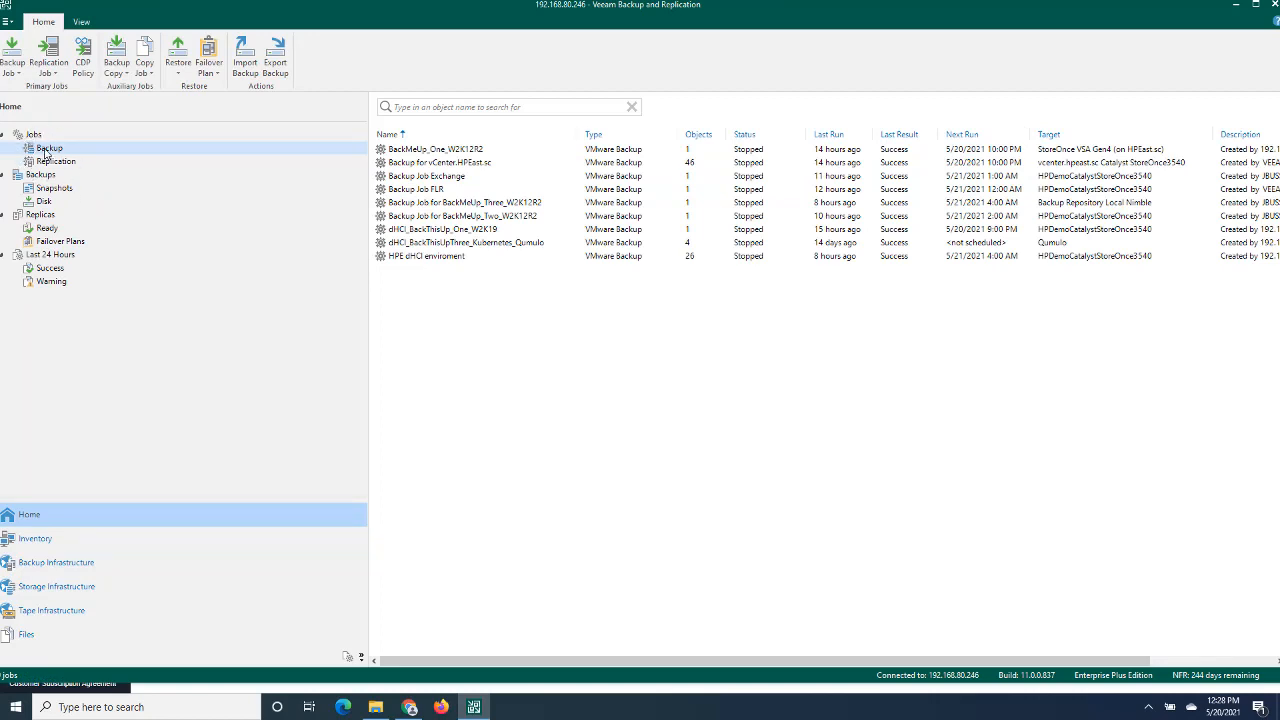
click(409, 707)
click(232, 12)
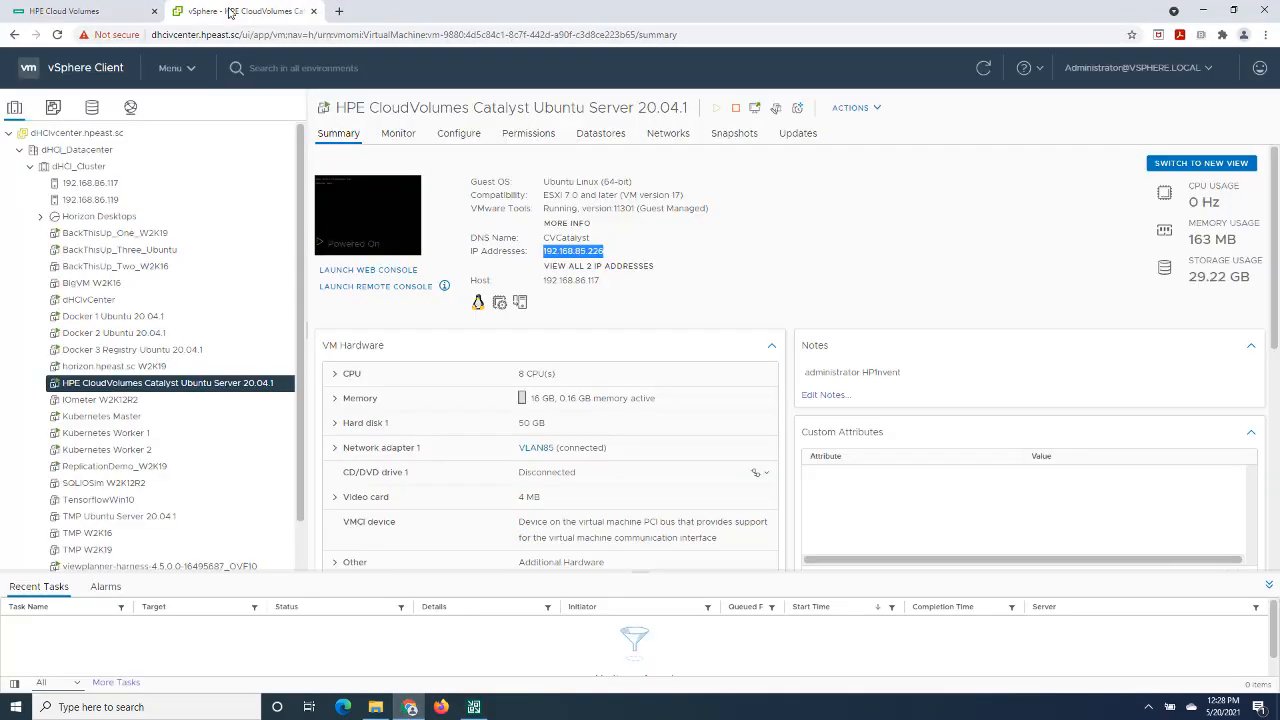
click(118, 249)
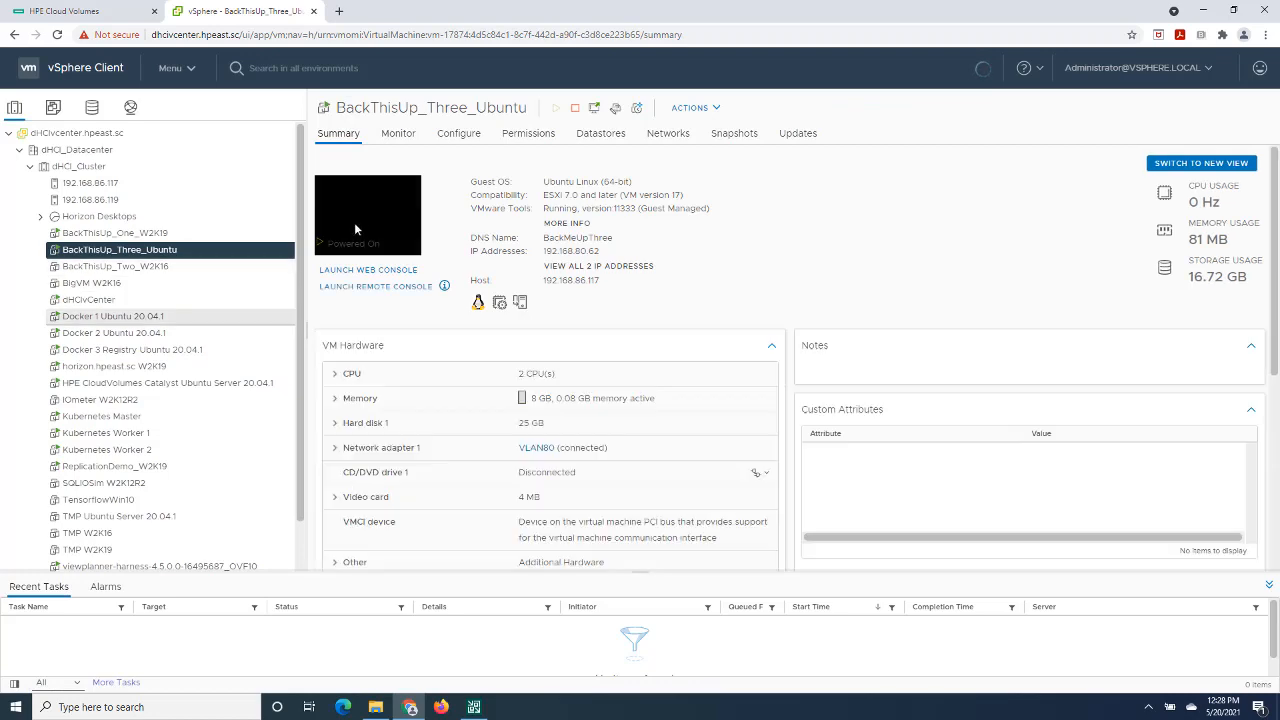
click(359, 228)
click(792, 437)
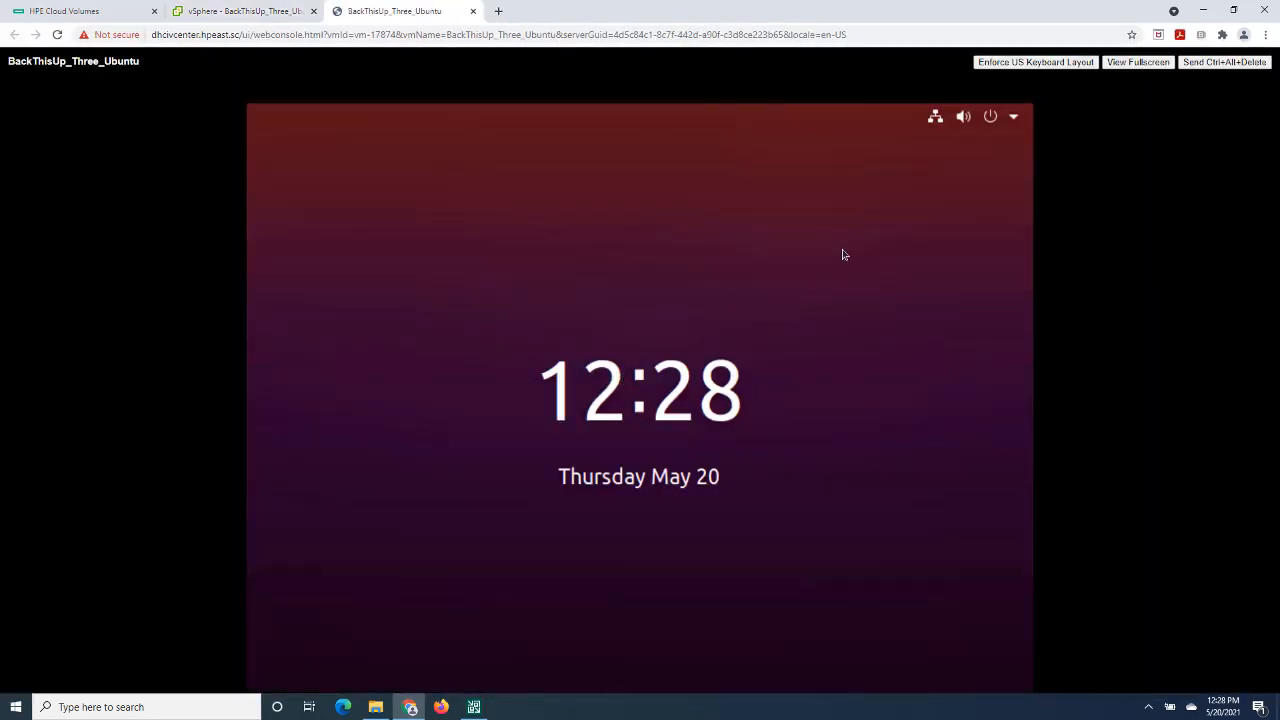
- Sign in to the Ubuntu virtual machine with the account password, look at its desktop, and close the console
click(649, 457)
text(***)
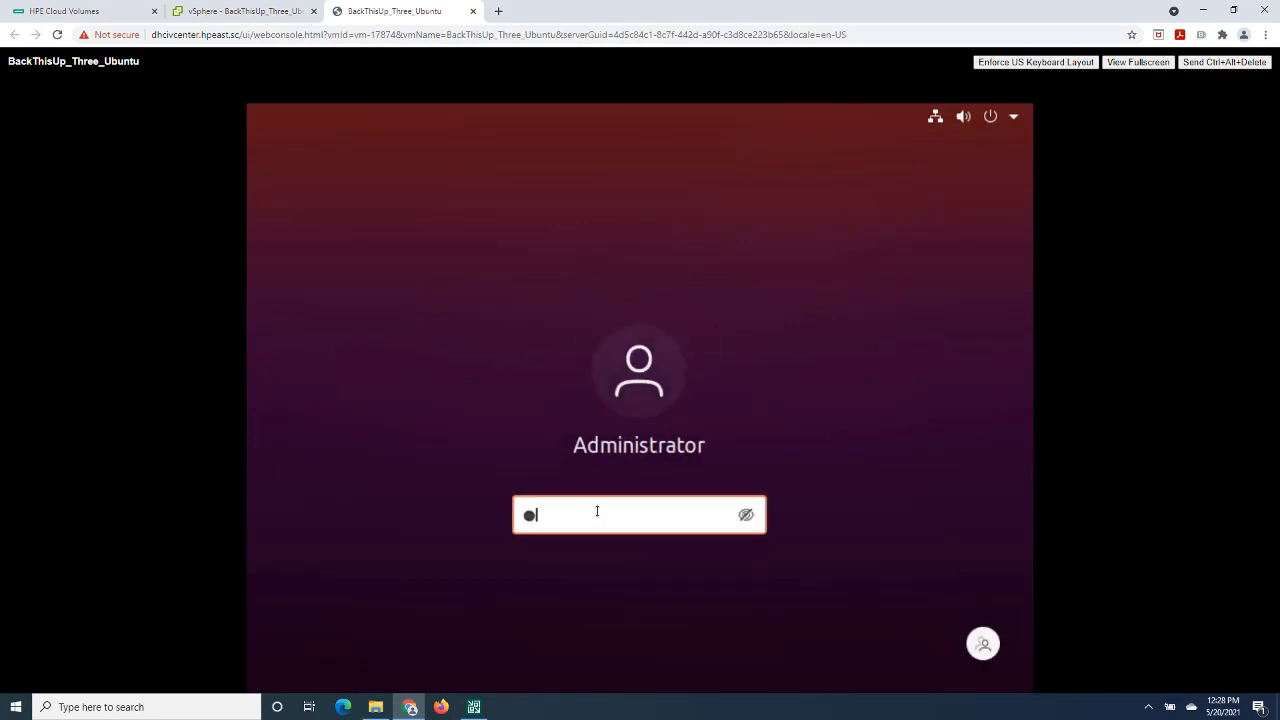
text(****)
key(Return)
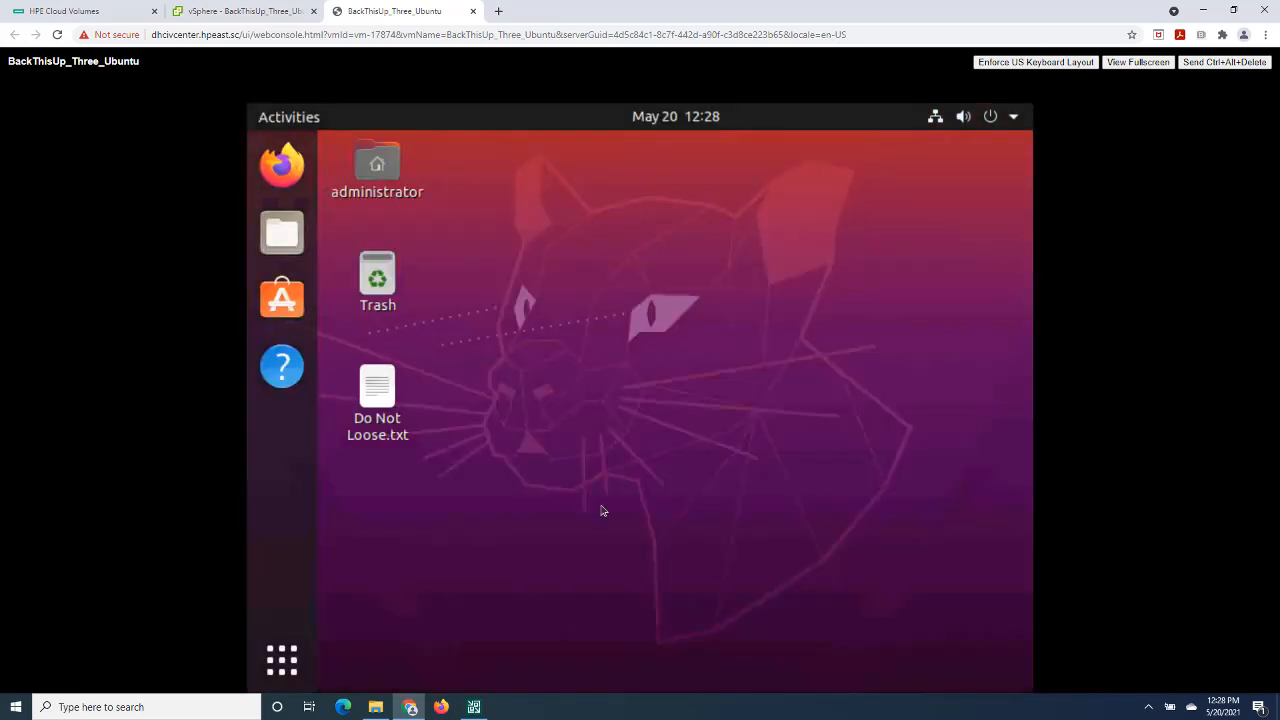
click(473, 11)
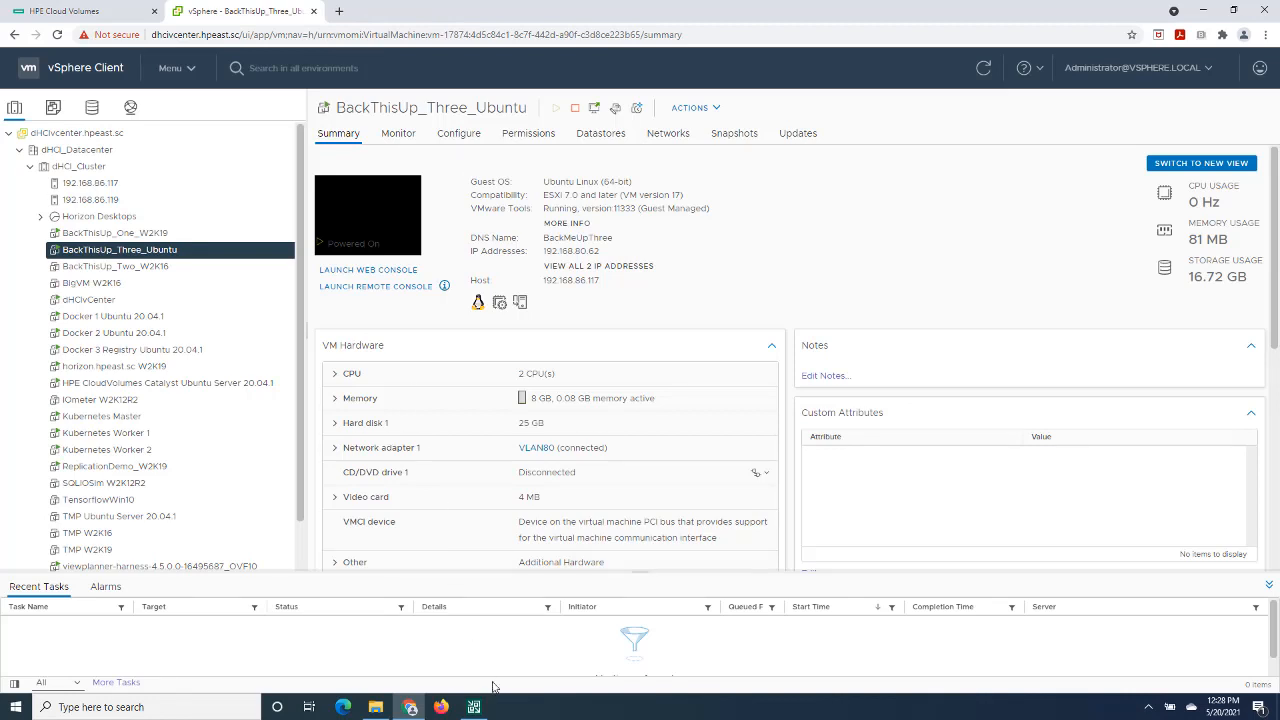
- Switch back to Veeam Backup and Replication and start a new VMware vSphere virtual machine backup job
click(474, 706)
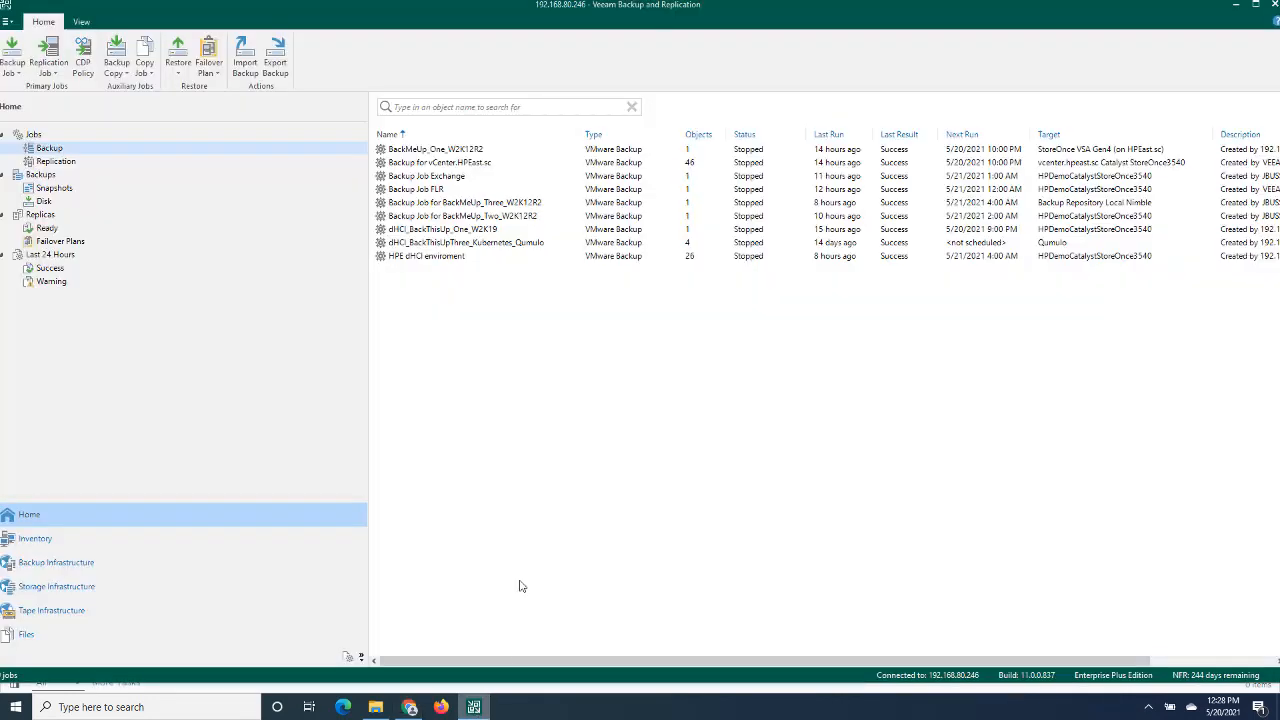
right_click(57, 151)
mouse_move(85, 163)
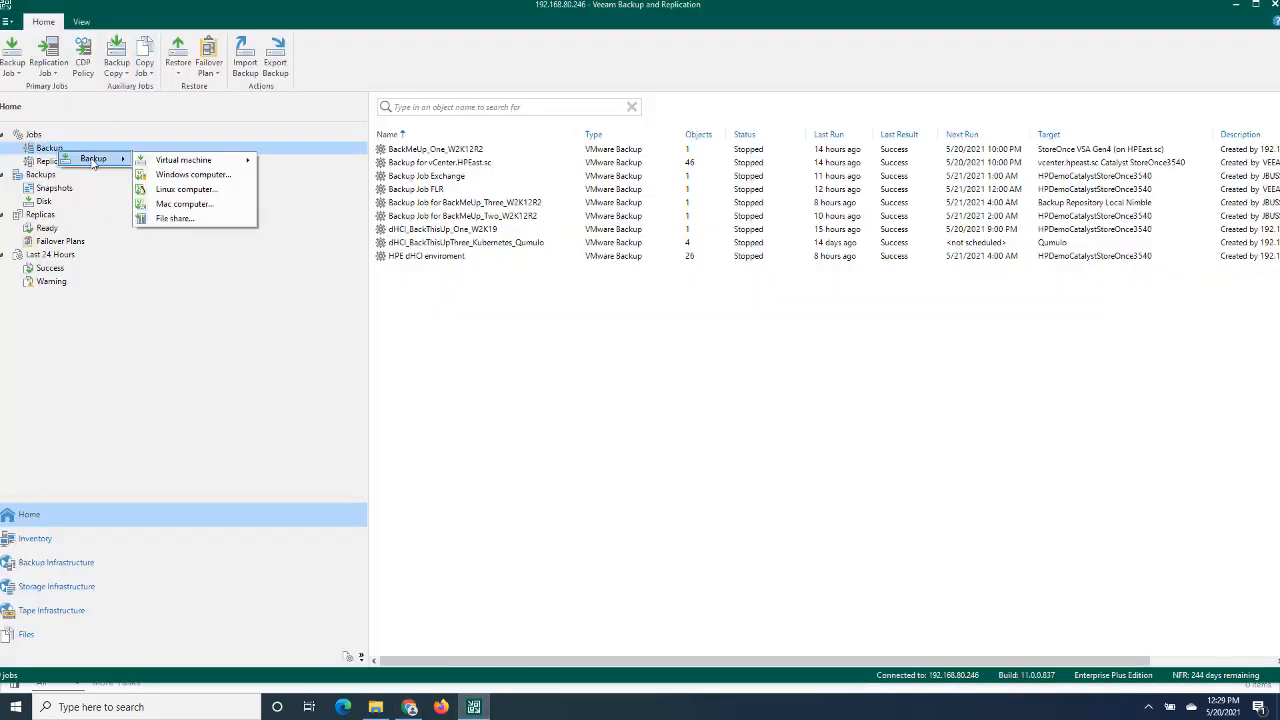
mouse_move(192, 162)
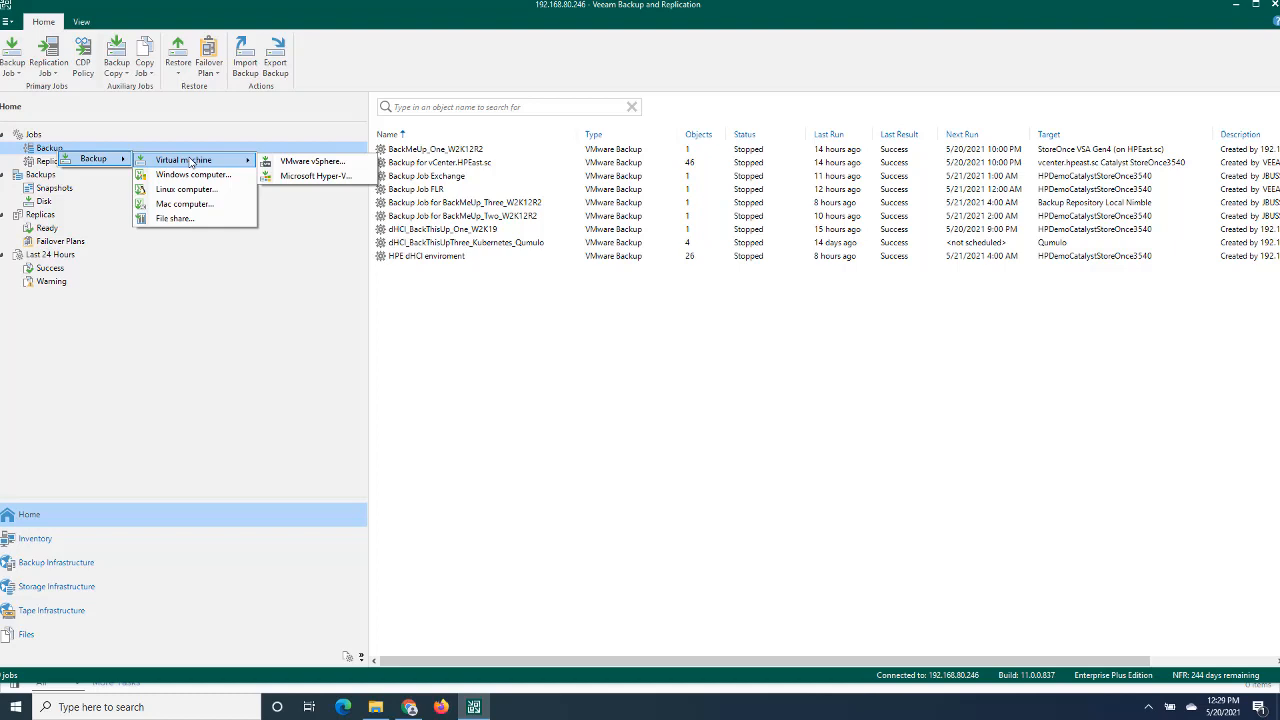
click(305, 163)
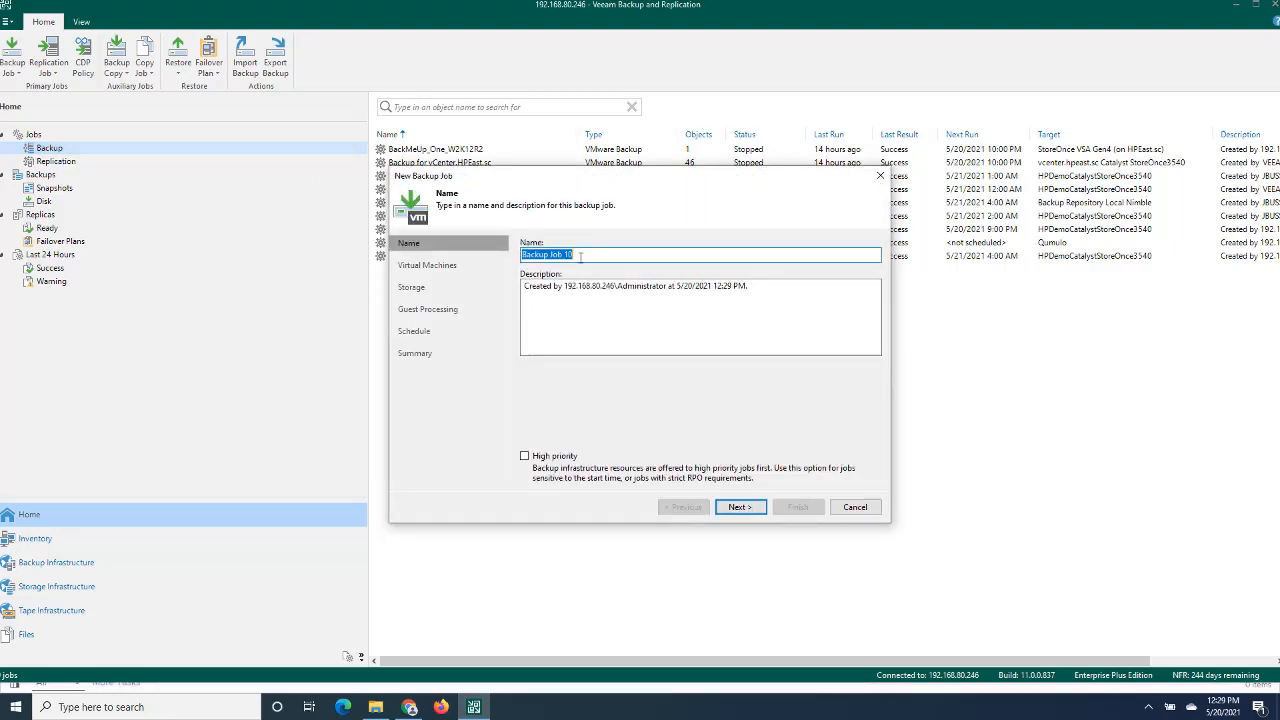
- Name the backup job Ingram Micro Backup Job and continue to the virtual machine selection
click(593, 257)
key(BackSpace)
key(Home)
text(Ingram Micro)
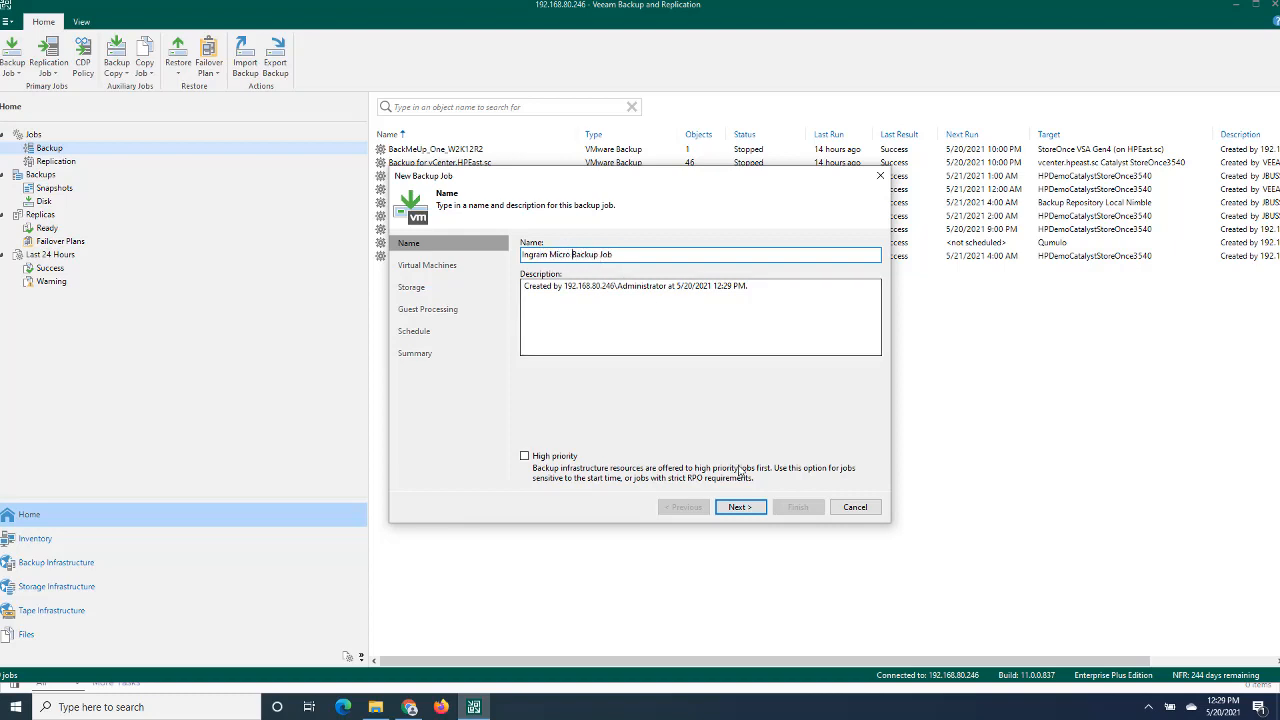
click(739, 507)
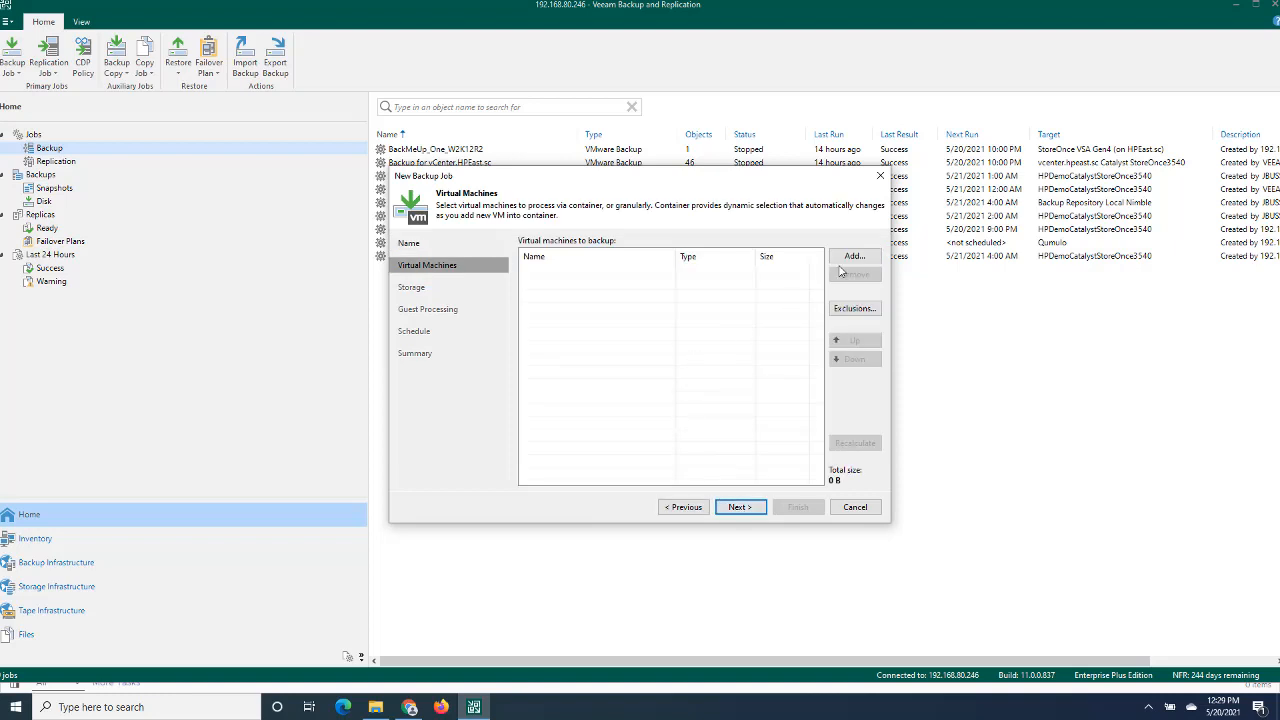
- Add the BackThisUp_Three_Ubuntu virtual machine from dHCI_Cluster in dHCI_Datacenter to the backup job
click(852, 257)
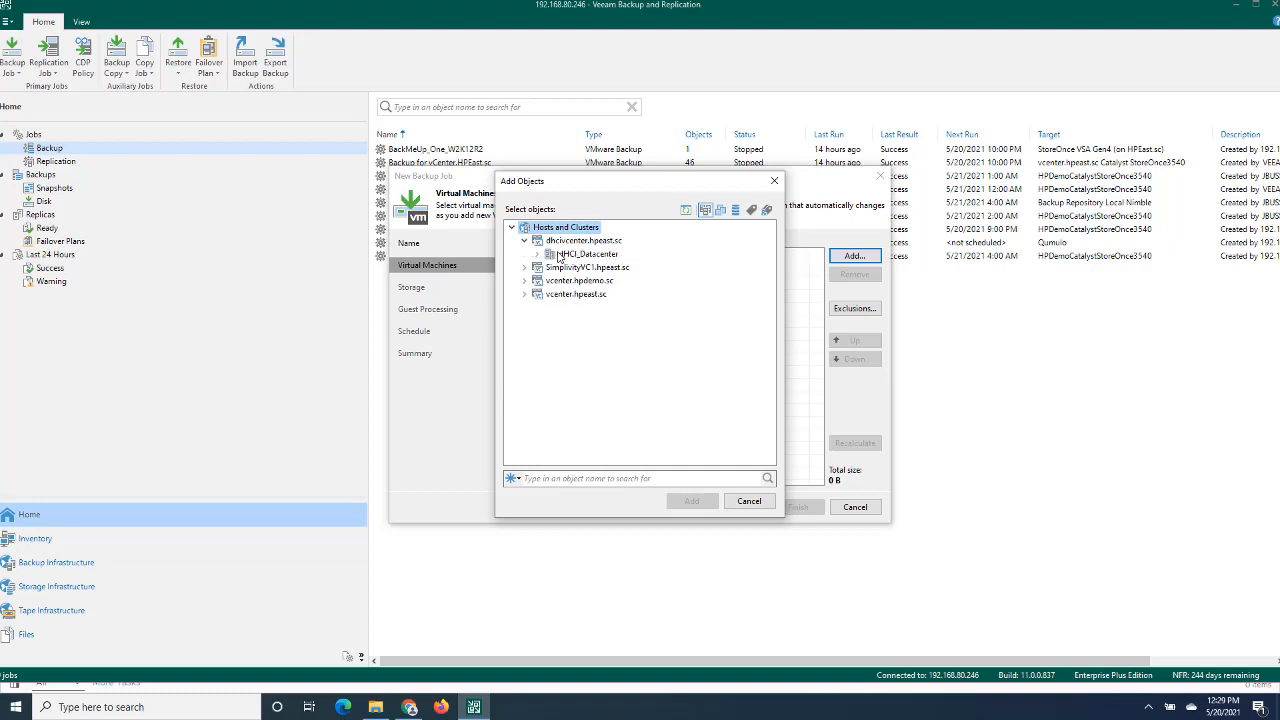
click(537, 255)
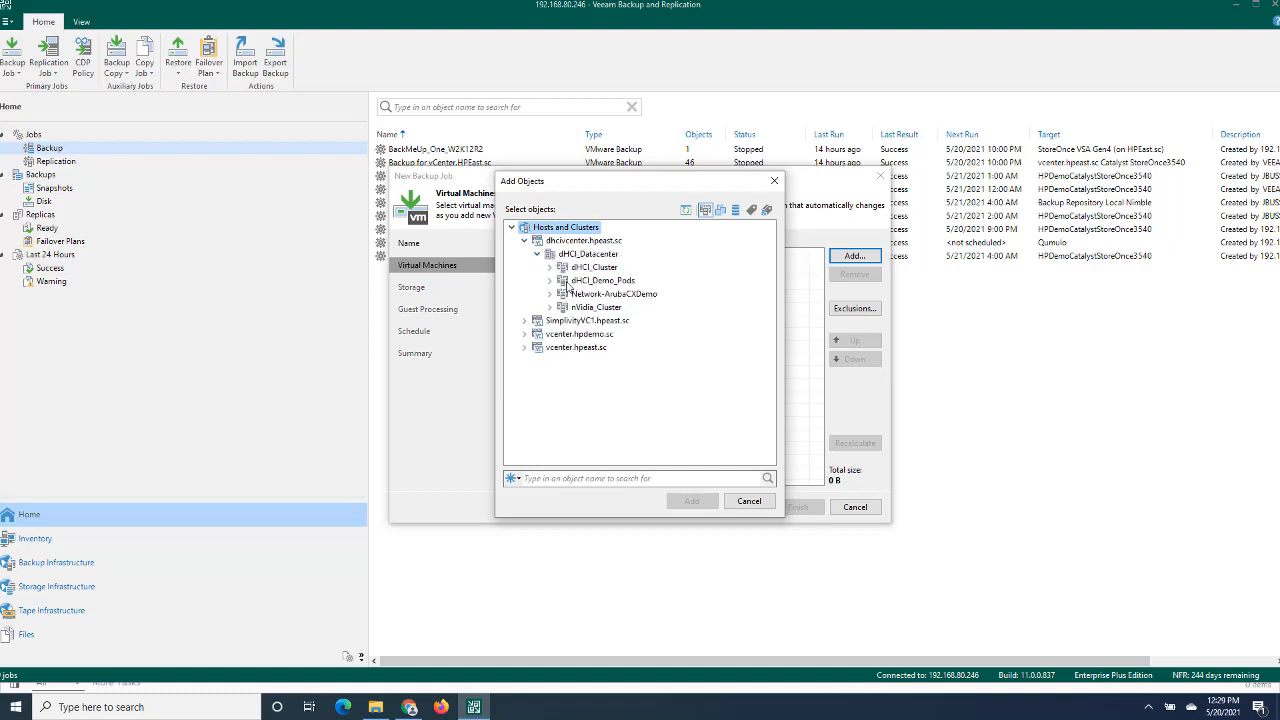
click(549, 270)
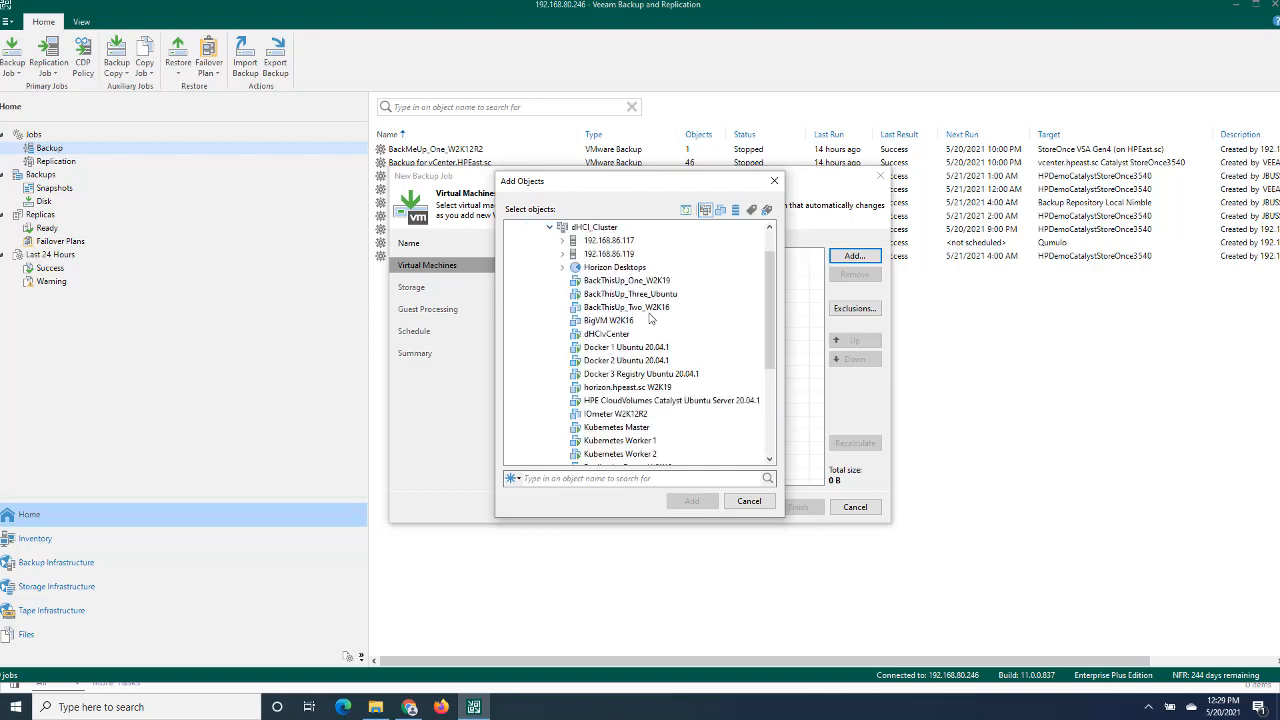
click(618, 298)
click(690, 501)
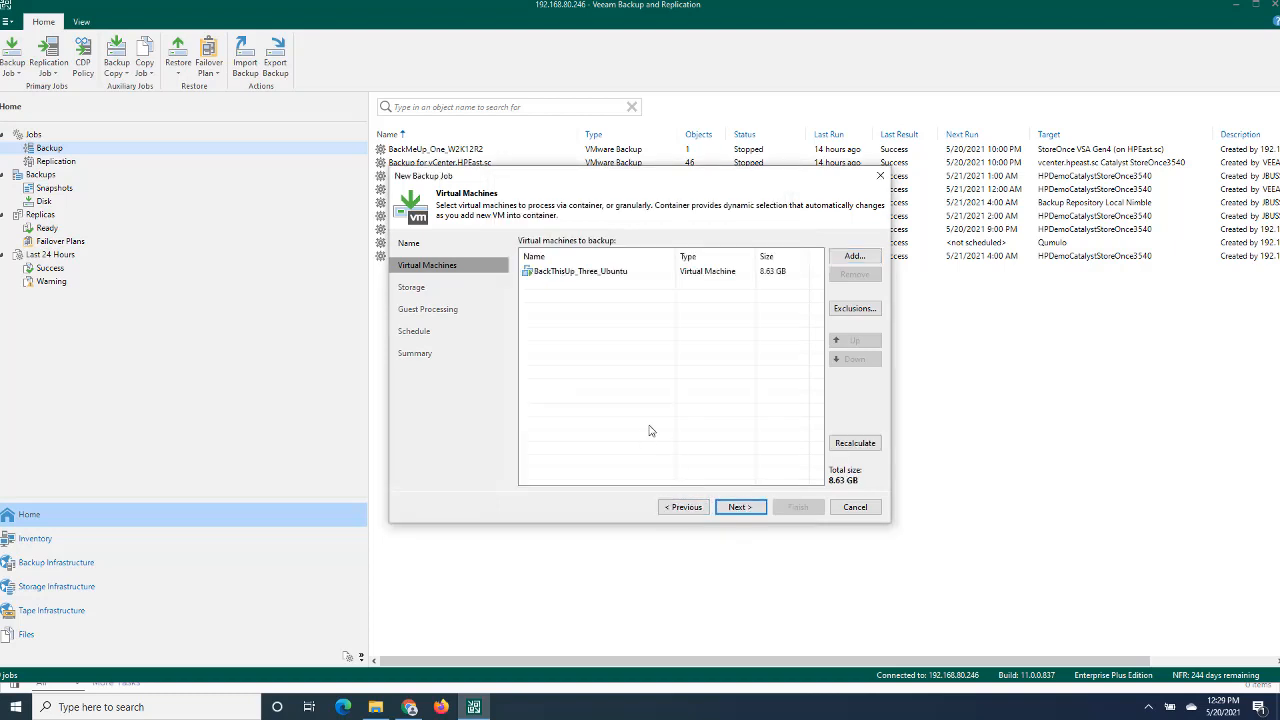
- Continue to the job's storage settings and choose Cloud Volumes Backup Repository as the backup repository
click(738, 507)
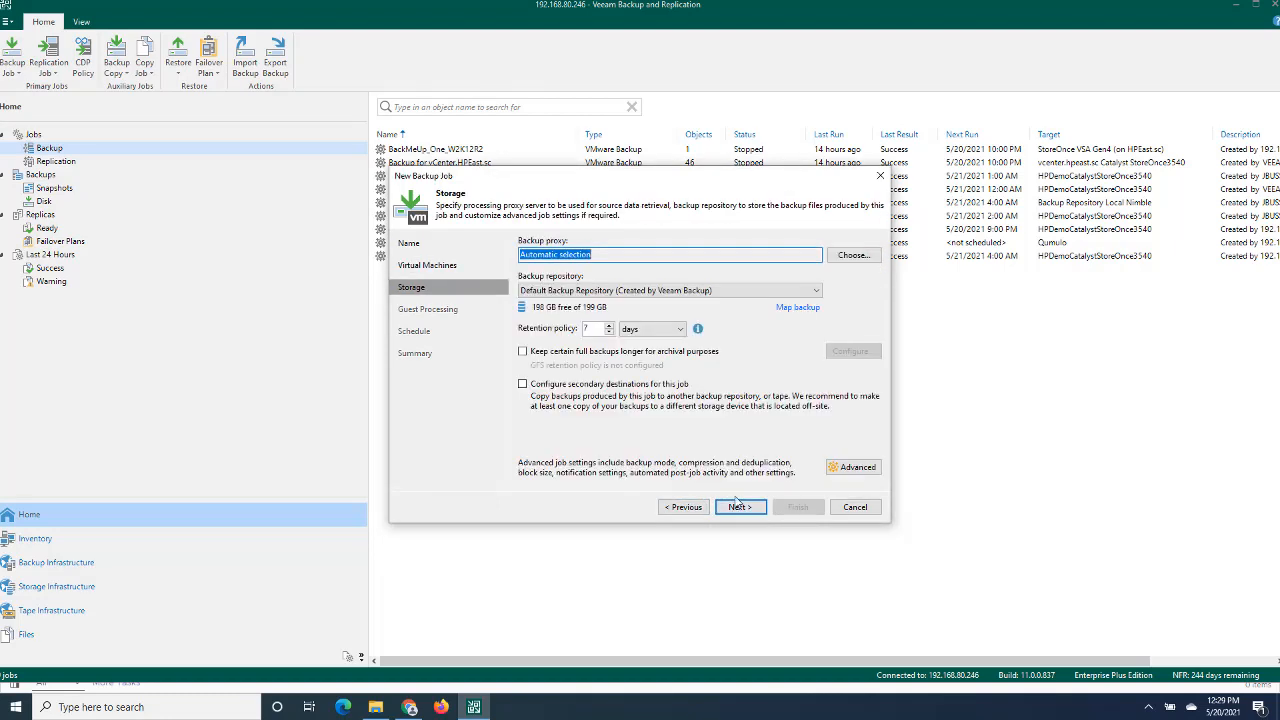
click(577, 291)
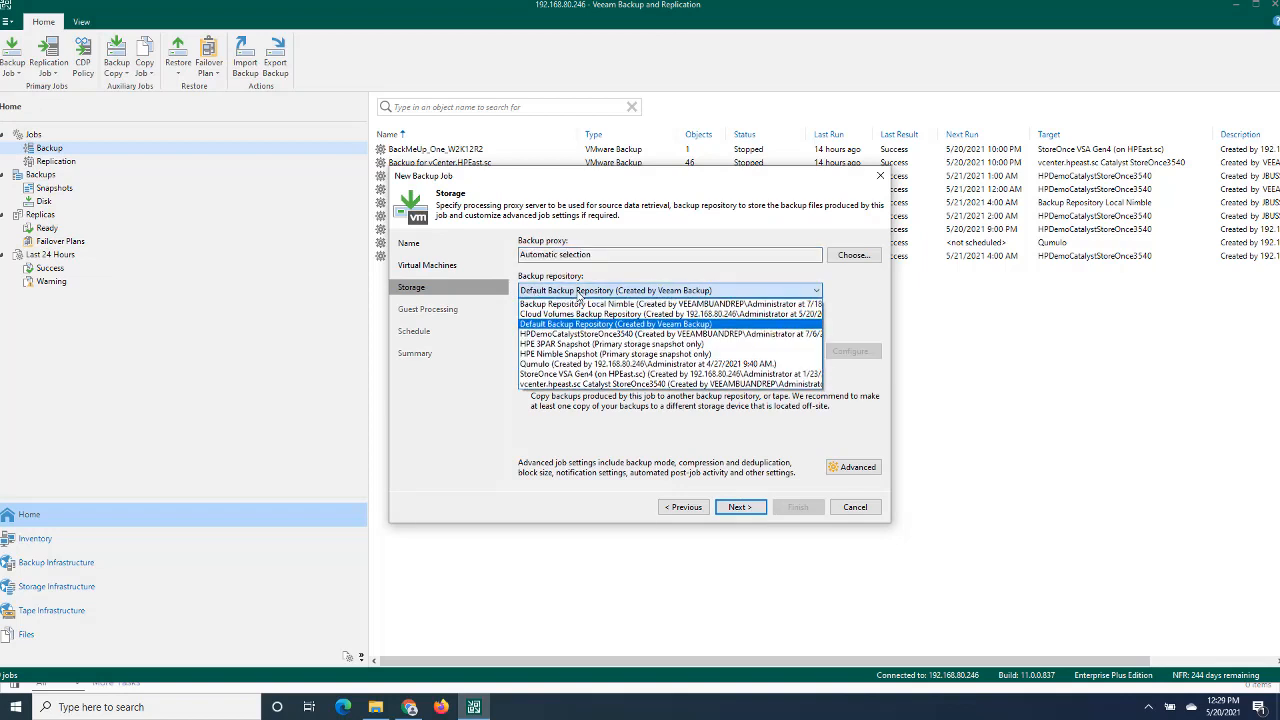
click(598, 316)
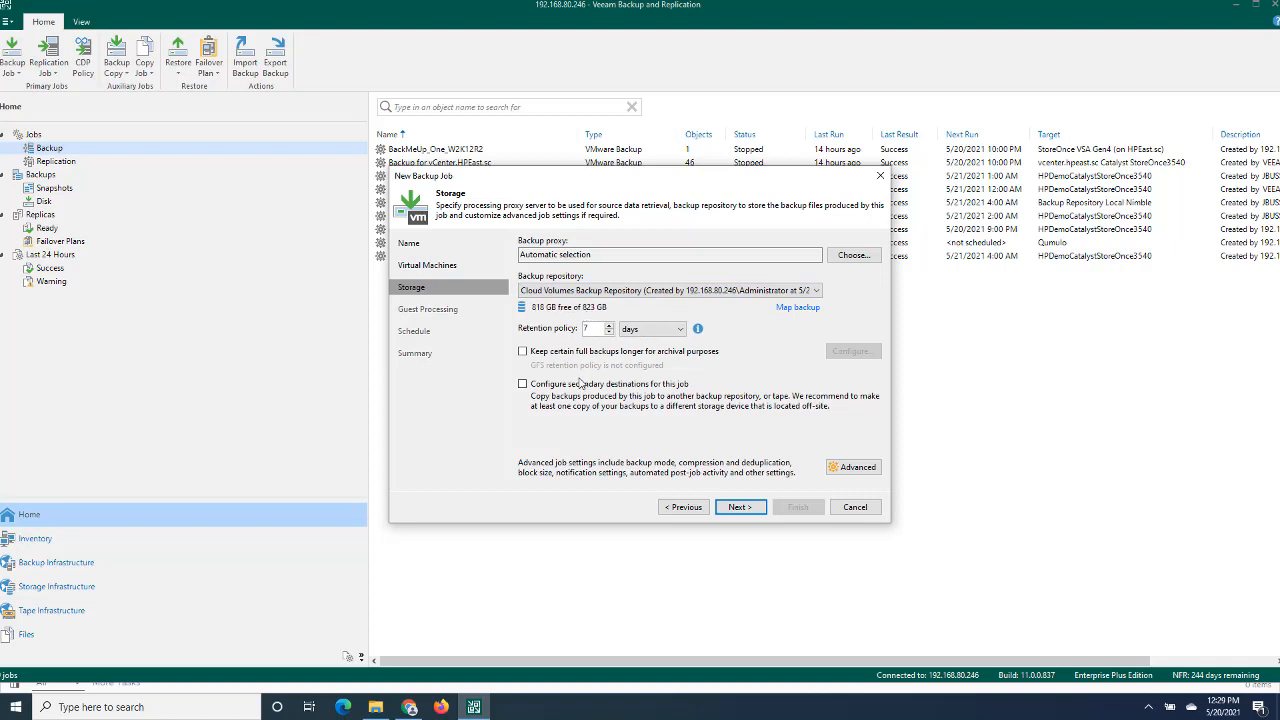
- Accept the recommended advanced settings for the repository type and continue past guest processing without enabling any of its options
click(737, 509)
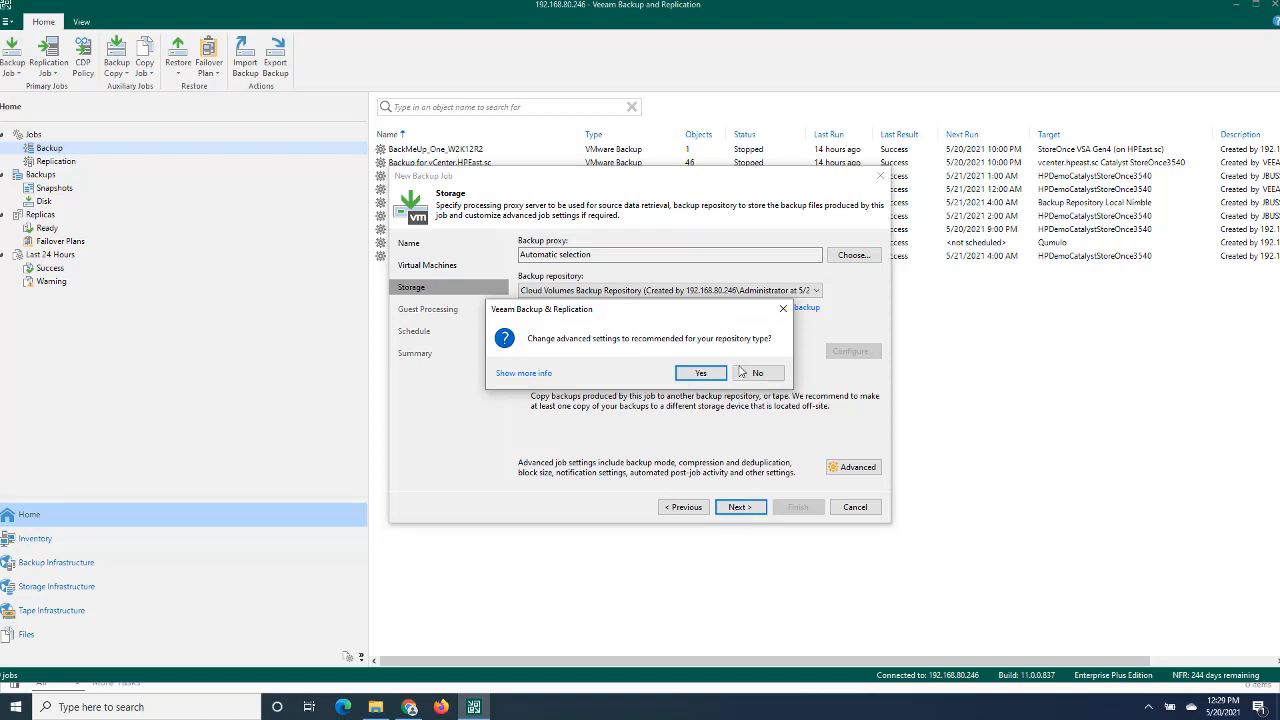
click(703, 376)
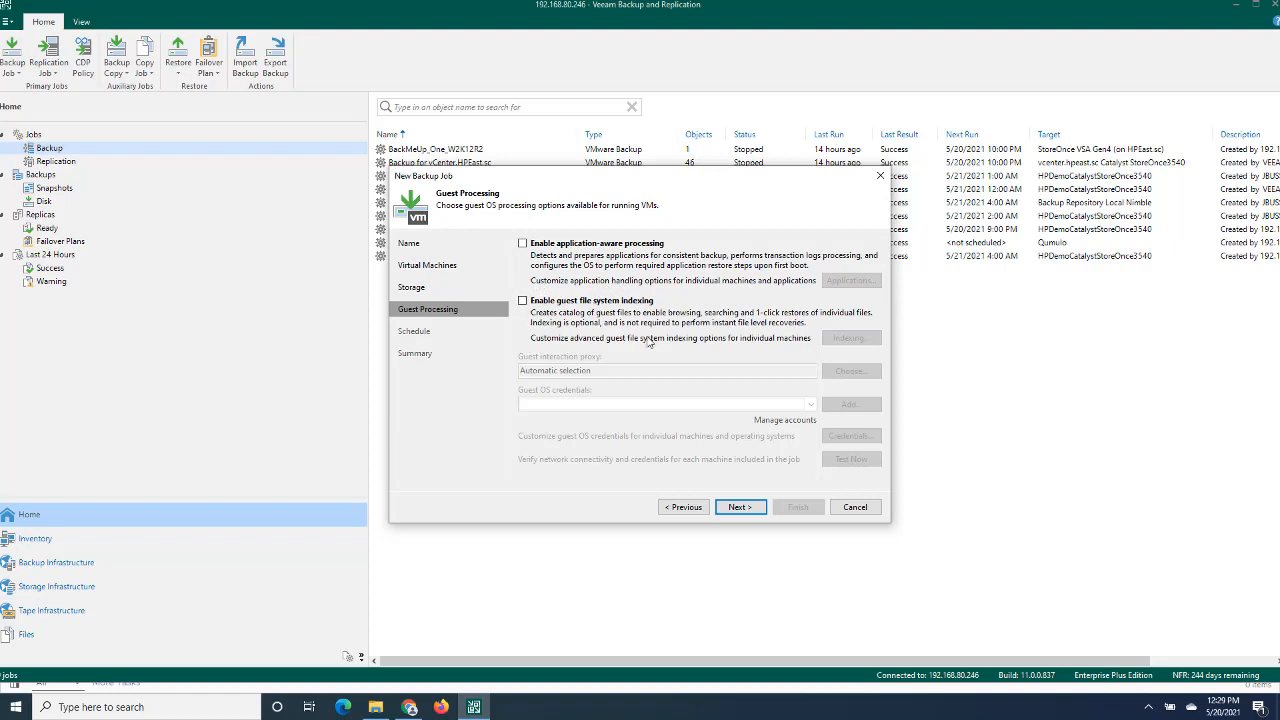
click(739, 508)
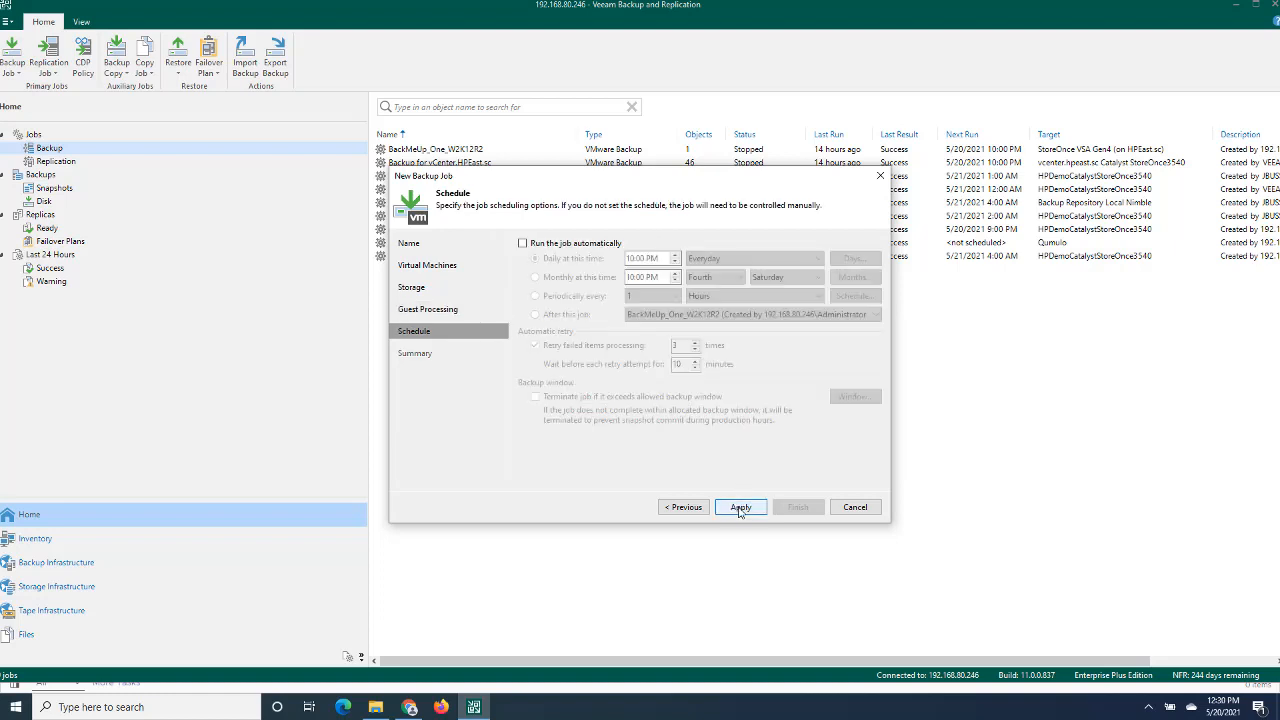
- Save the job without an automatic schedule, then finish the wizard with the job set to run immediately
click(522, 243)
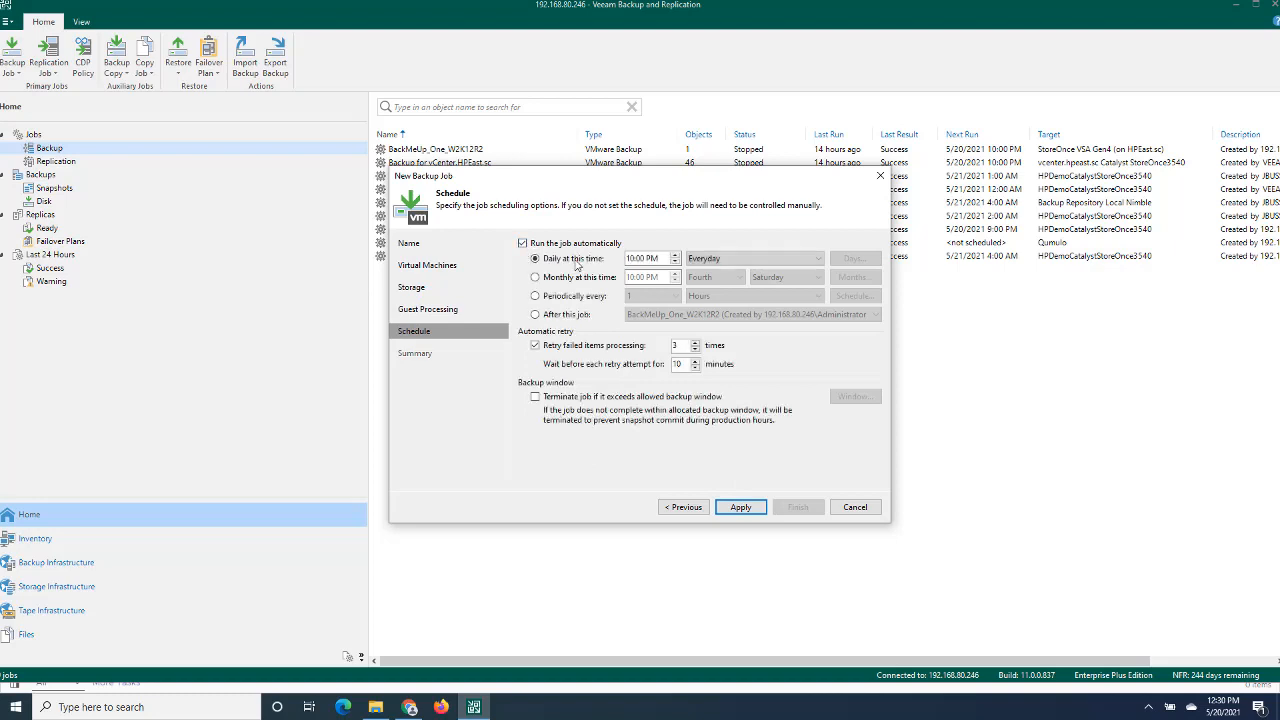
click(522, 243)
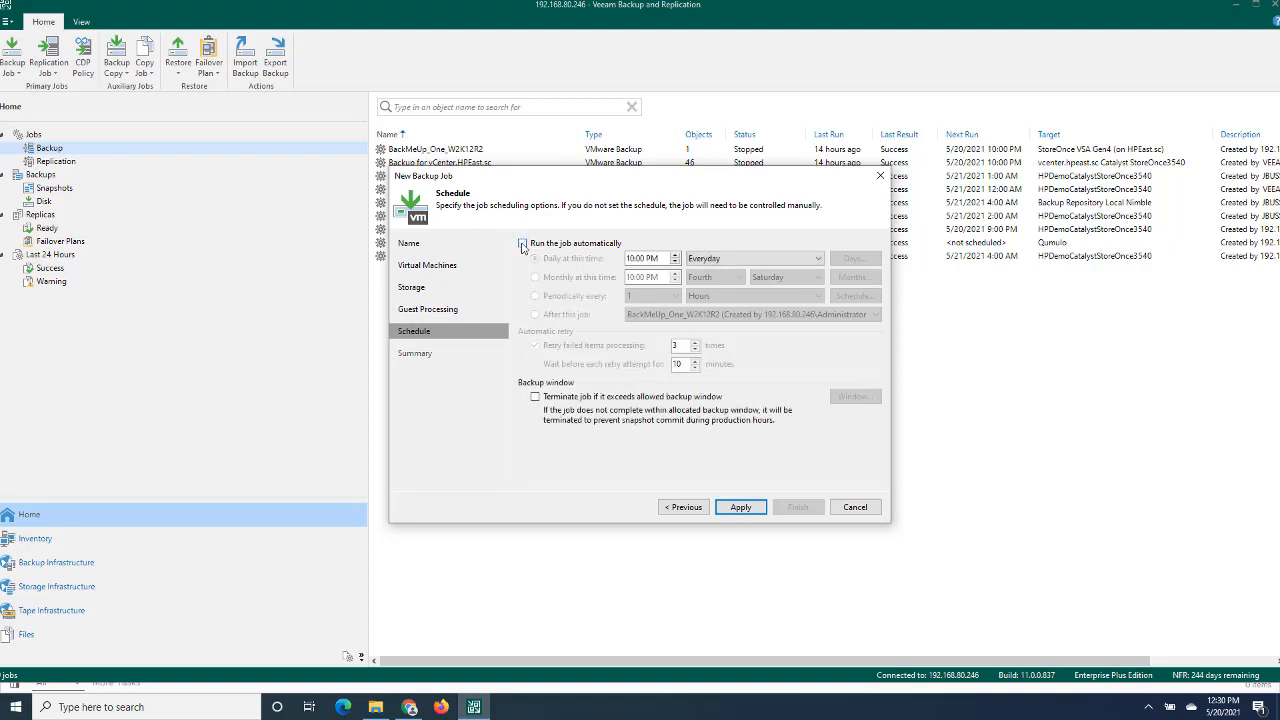
click(740, 507)
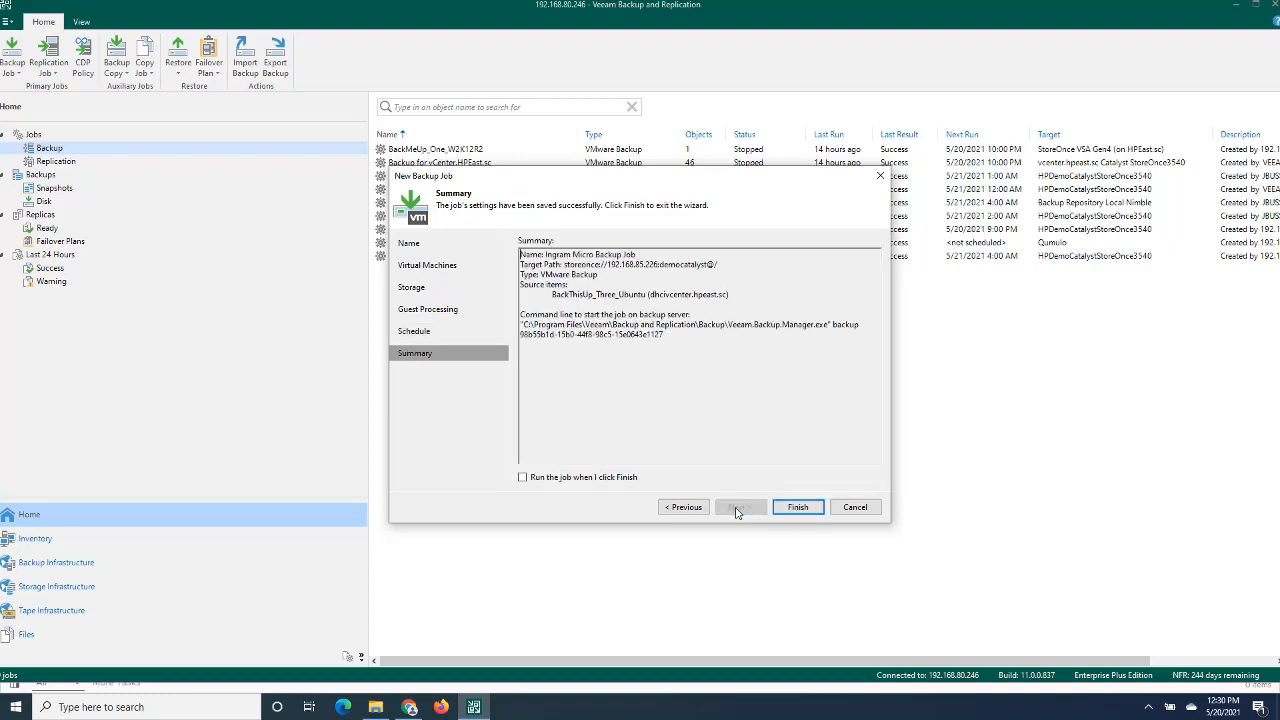
click(523, 478)
click(791, 510)
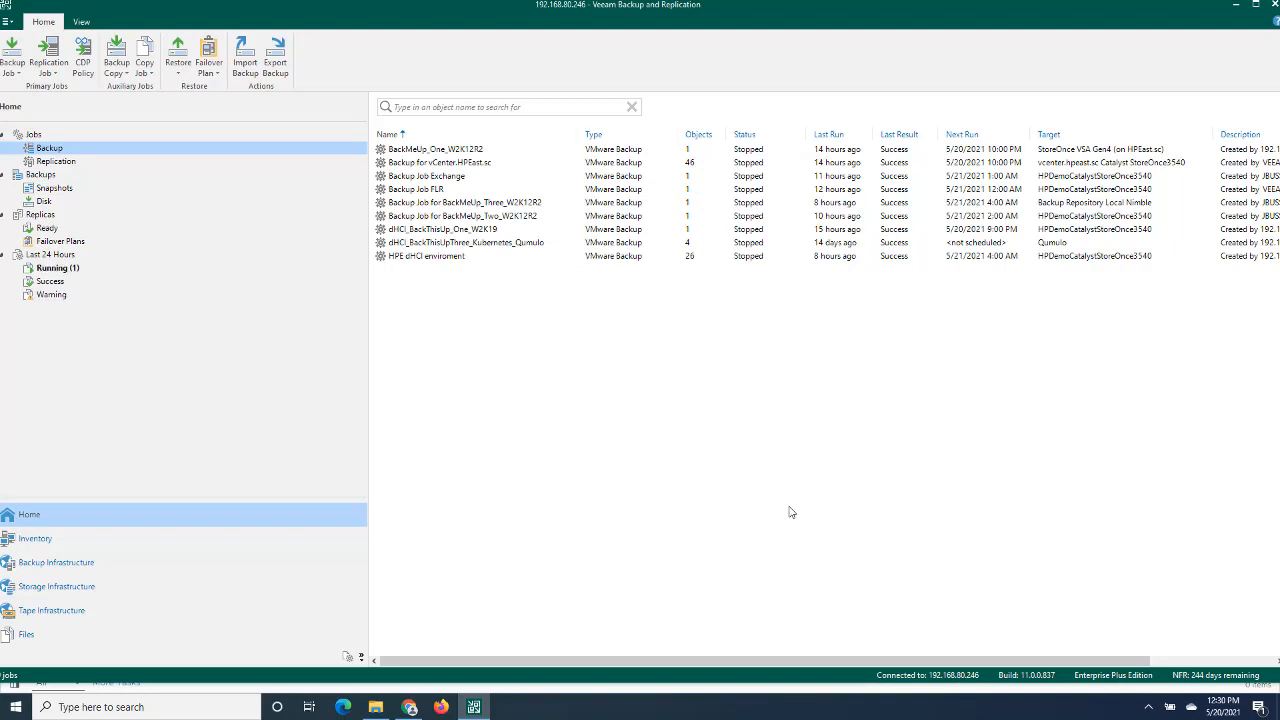
- Check the progress details of the running Ingram Micro Backup Job session, then close them
click(56, 268)
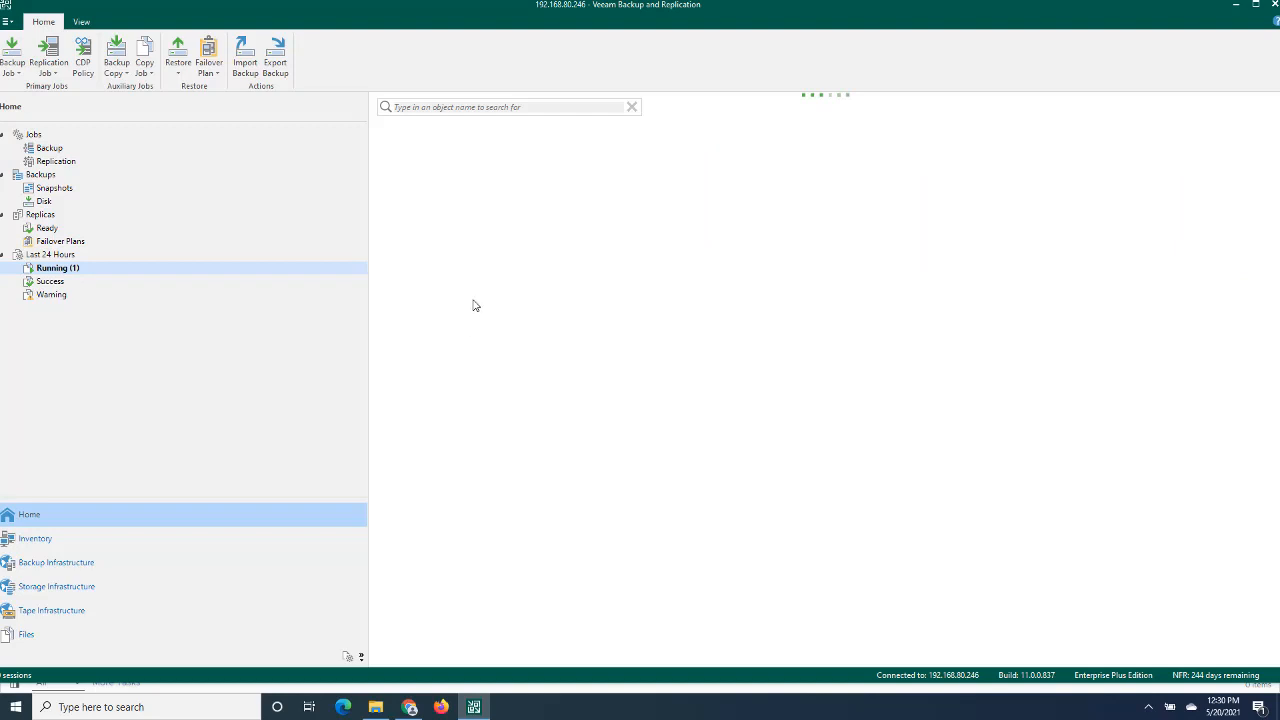
double_click(445, 152)
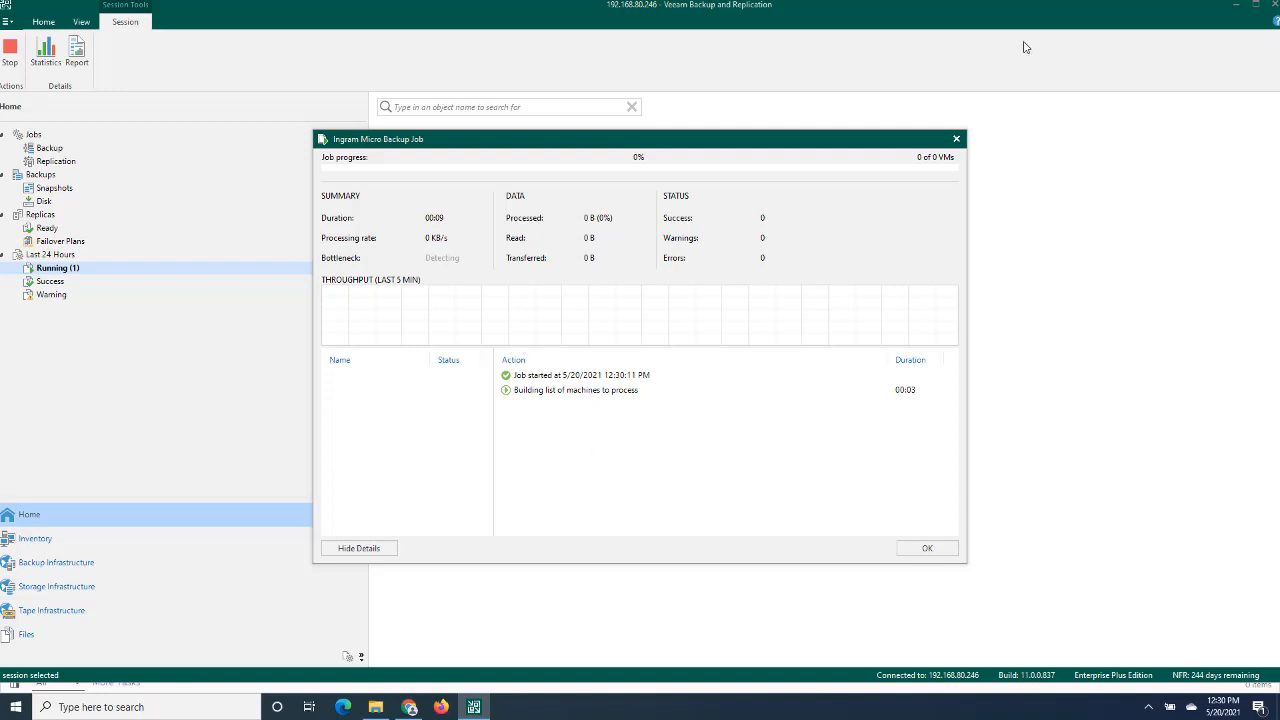
click(956, 139)
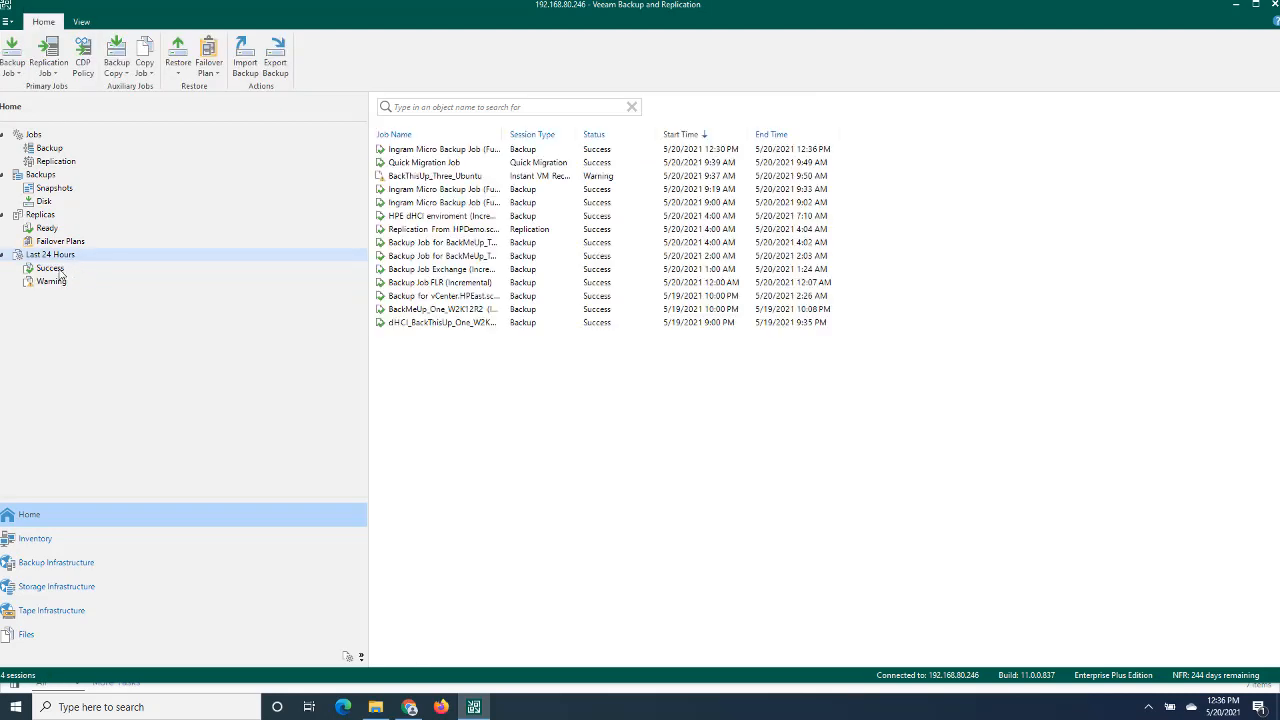
- Review the details of the latest successful Ingram Micro Backup Job session, then close them
click(60, 272)
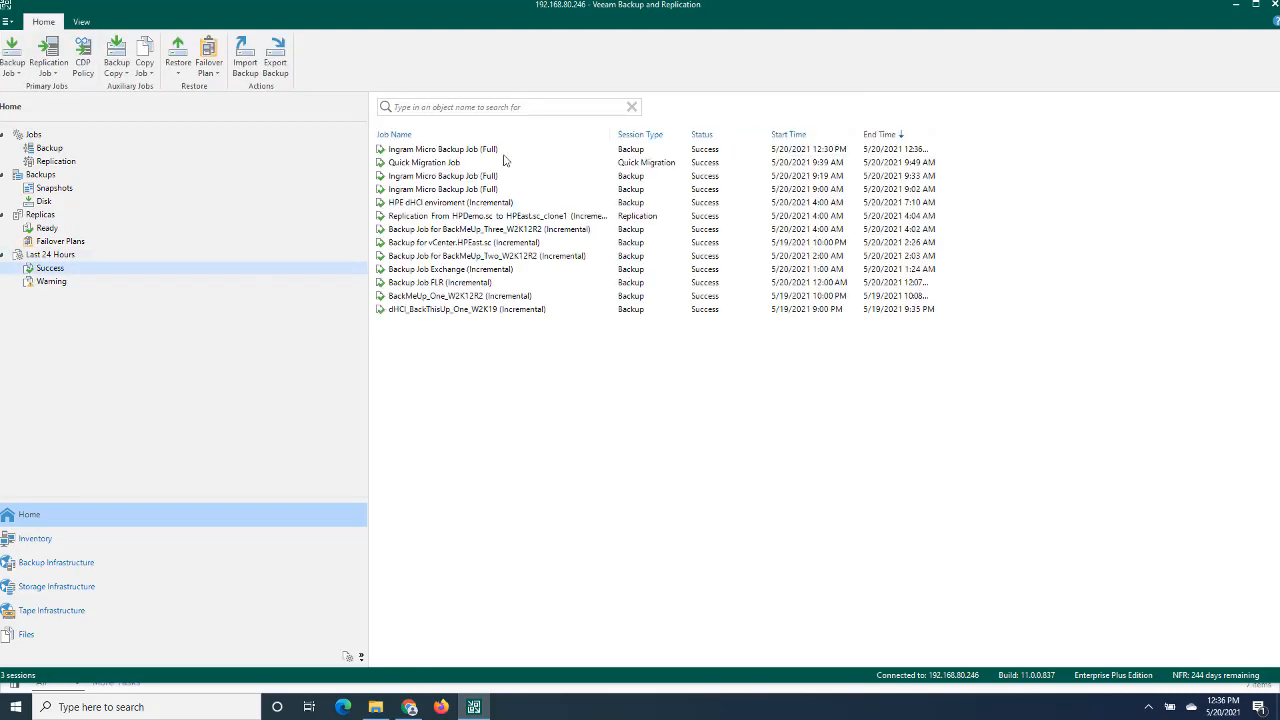
double_click(445, 152)
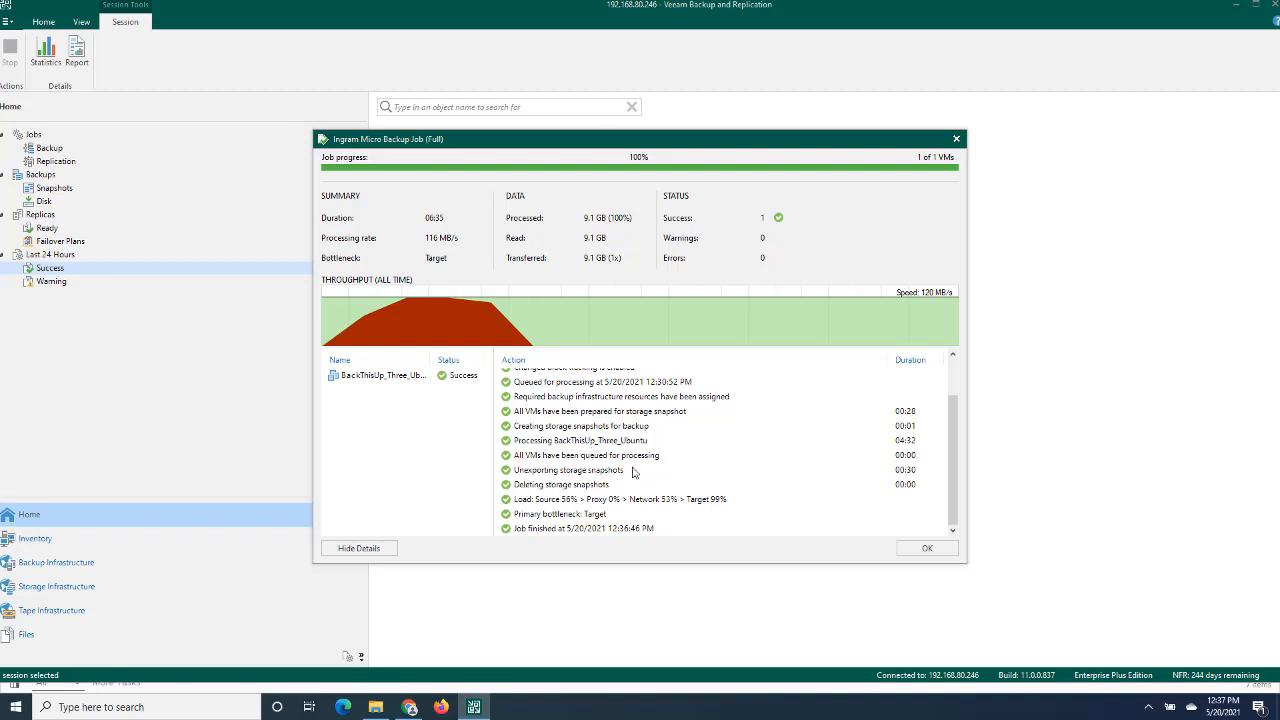
click(918, 550)
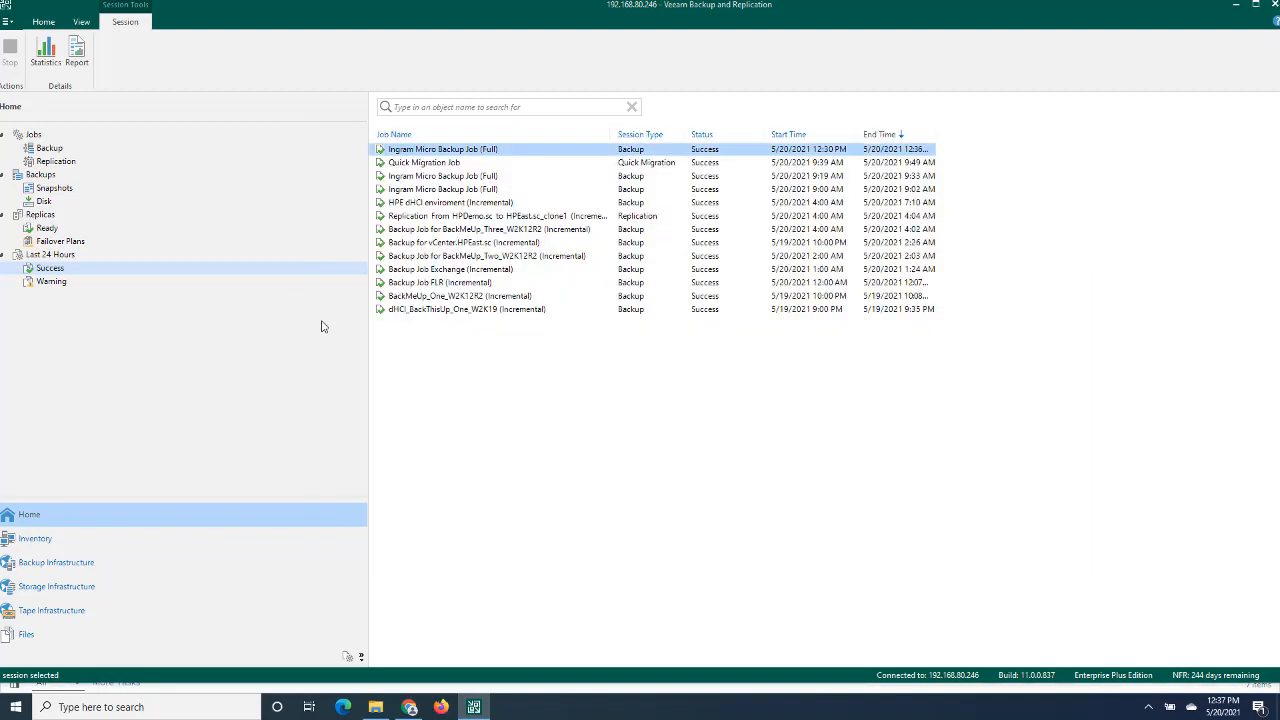
- Expand Ingram Micro Backup Job in the disk backups and select the BackThisUp_Three_Ubuntu backup
click(46, 201)
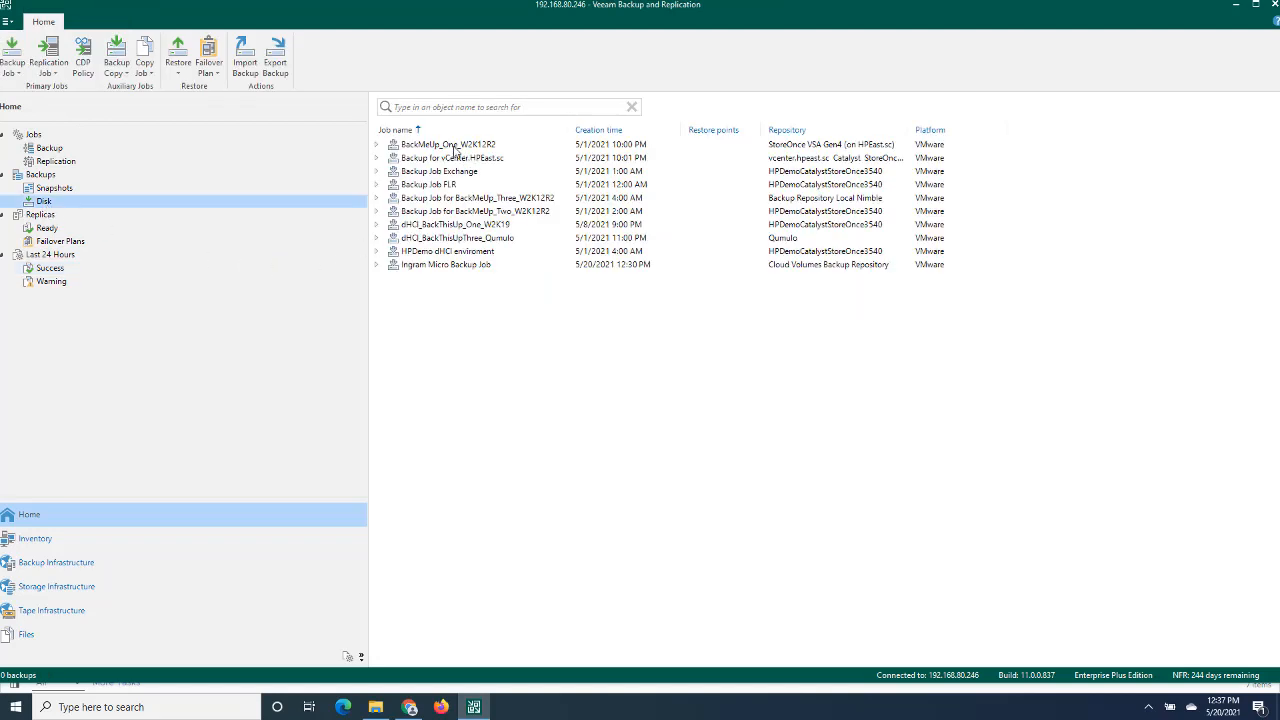
click(430, 267)
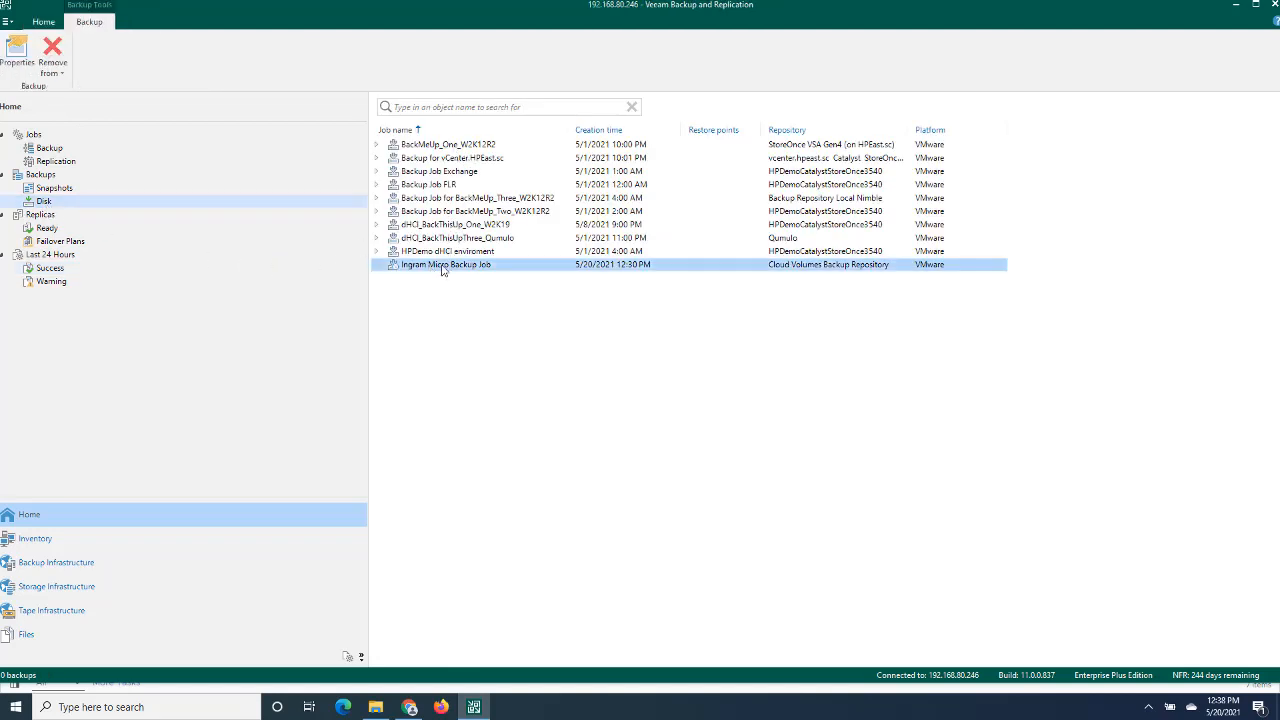
double_click(443, 268)
click(449, 282)
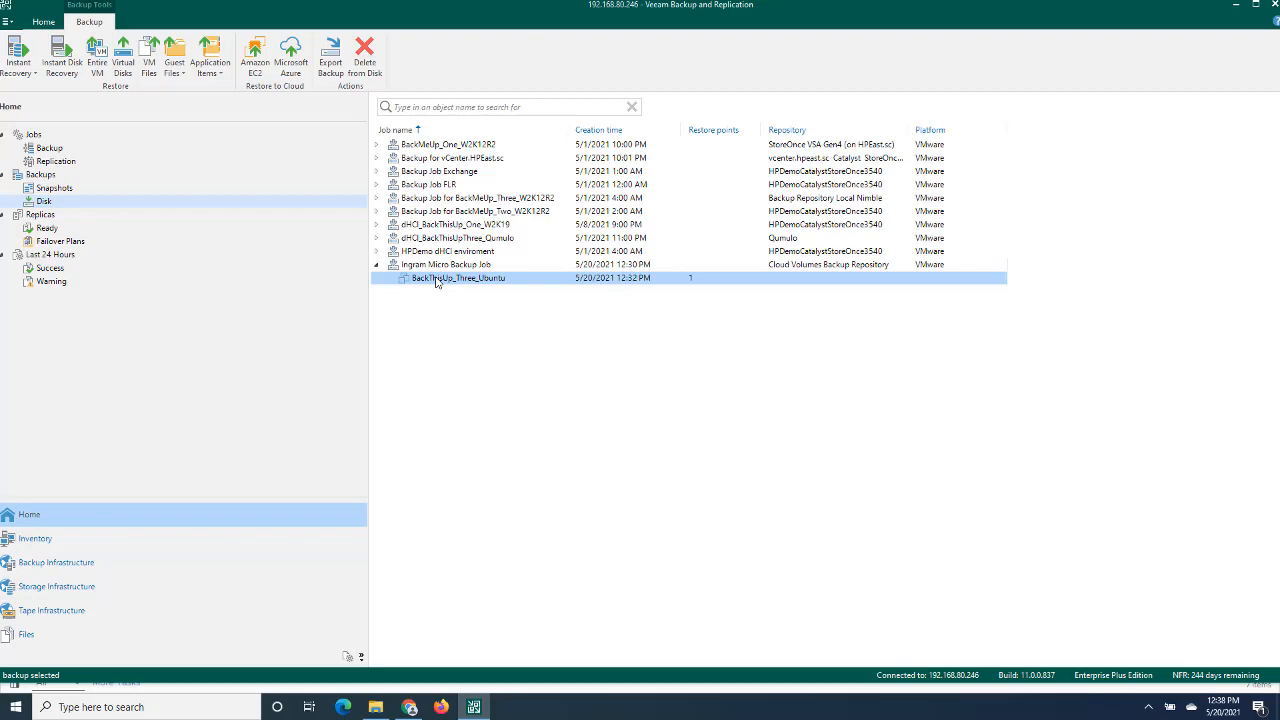
- Switch to Chrome and compare the democatalyst store's capacity figures in HPE Cloud Volumes with BackThisUp_Three_Ubuntu's storage usage in vSphere Client
click(409, 707)
click(75, 11)
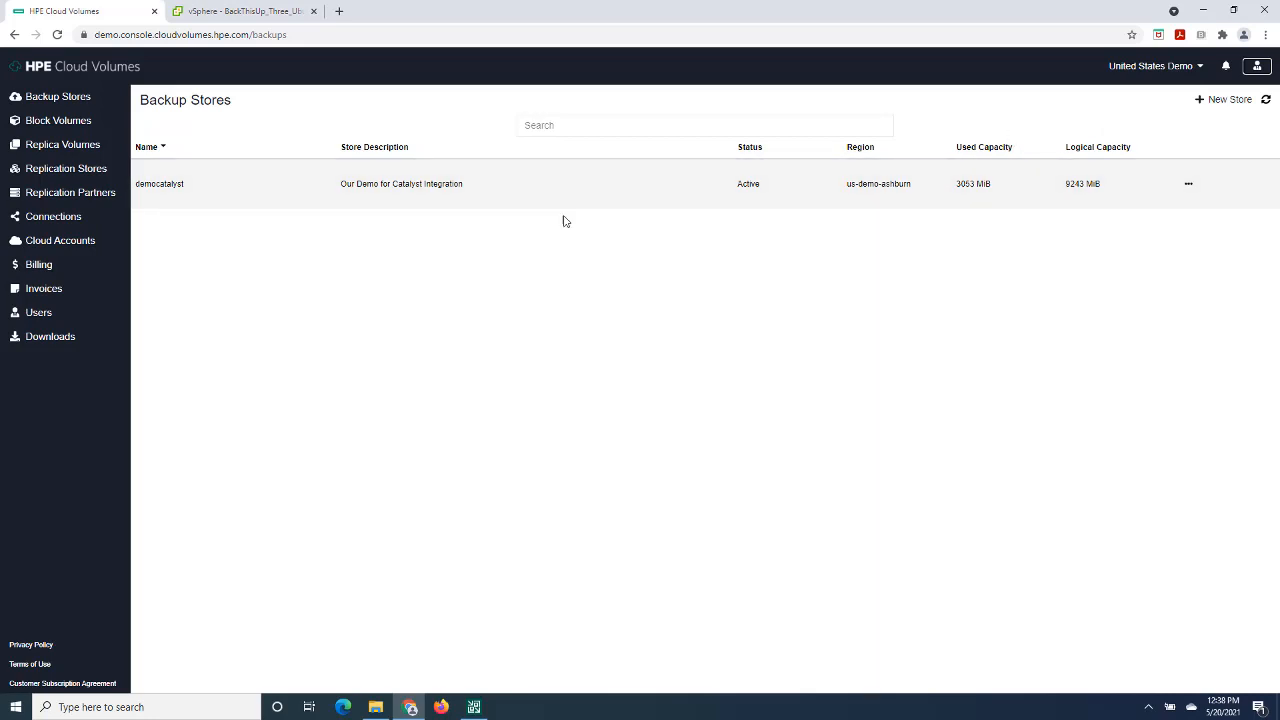
click(280, 12)
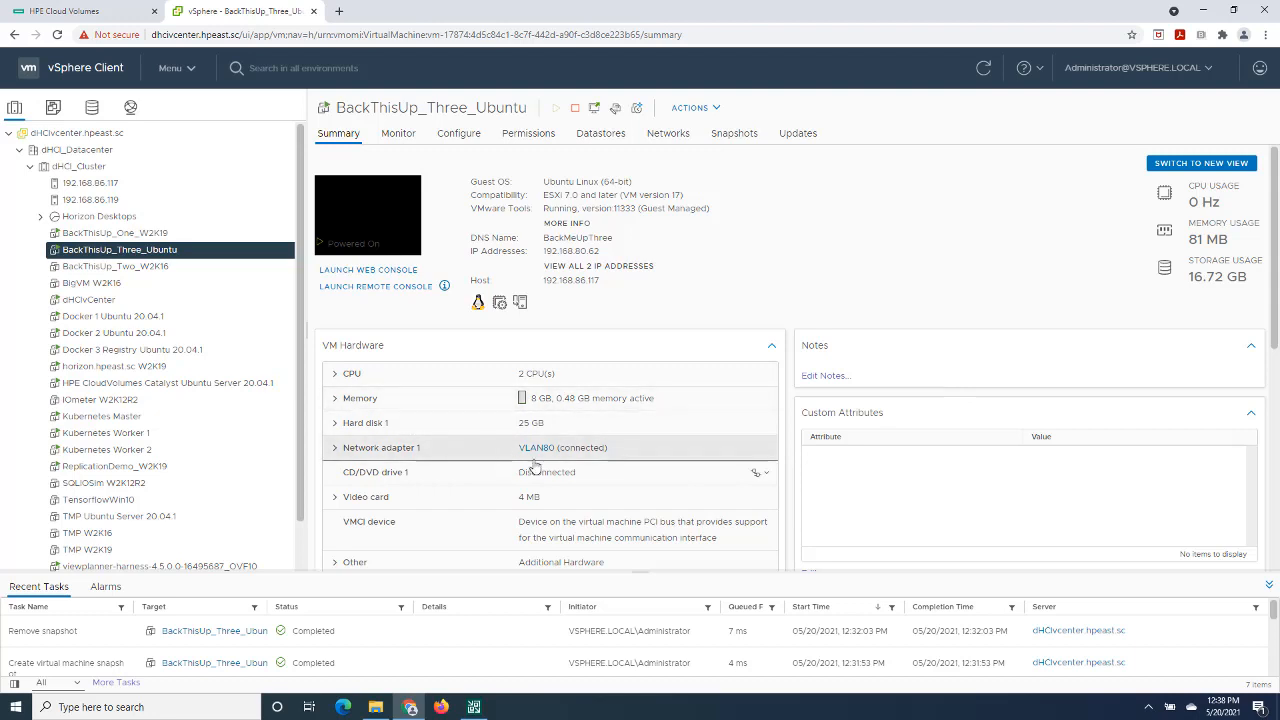
click(87, 12)
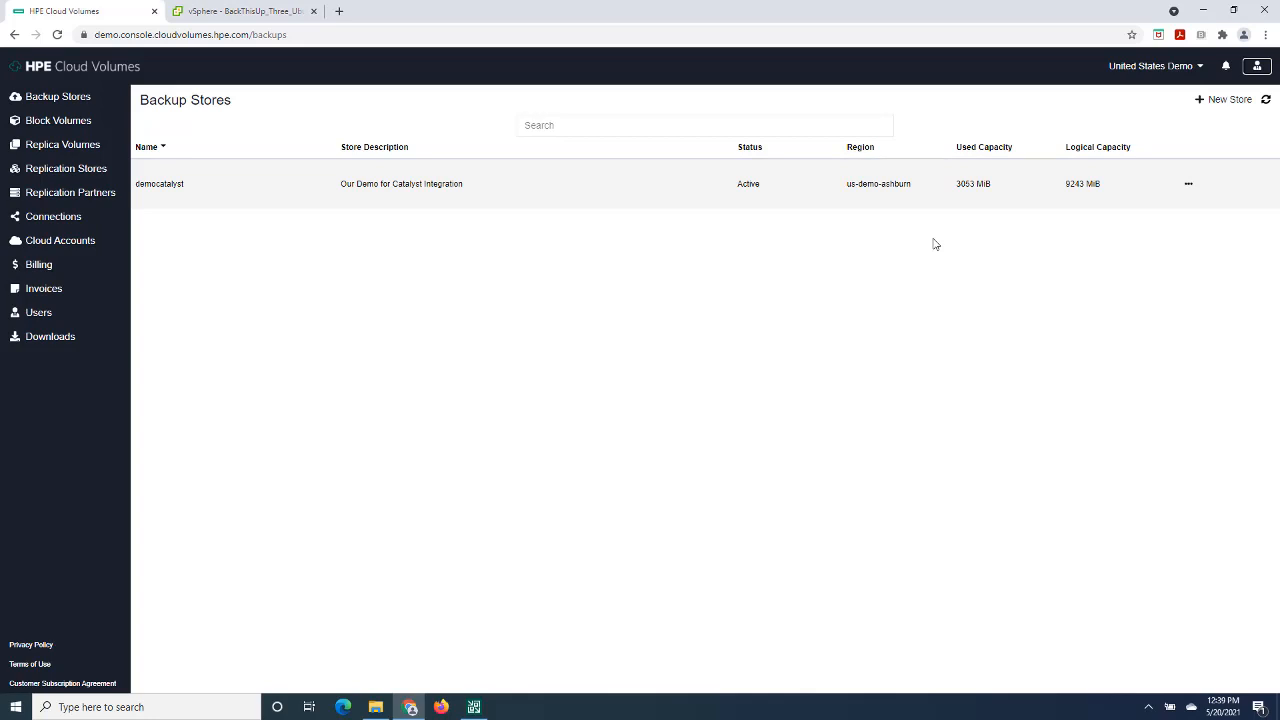
- Return to vSphere Client and power off the BackThisUp_Three_Ubuntu virtual machine
click(299, 17)
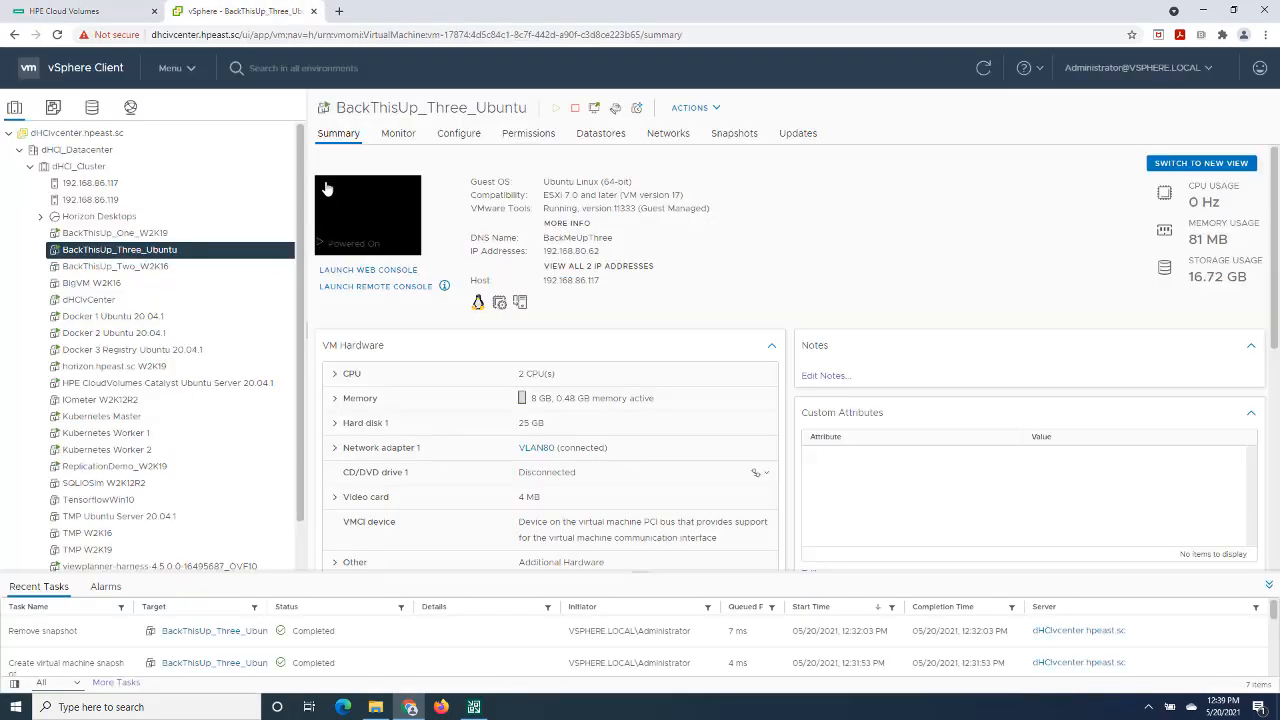
right_click(163, 250)
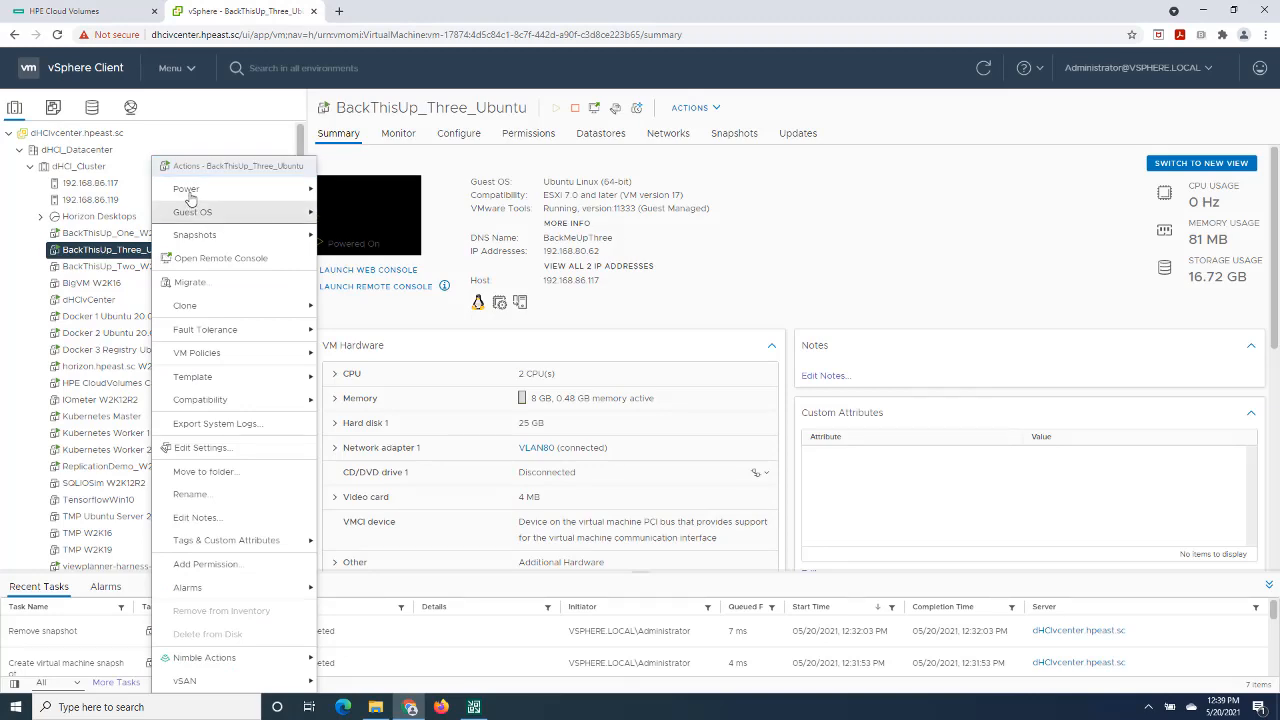
mouse_move(195, 190)
click(350, 212)
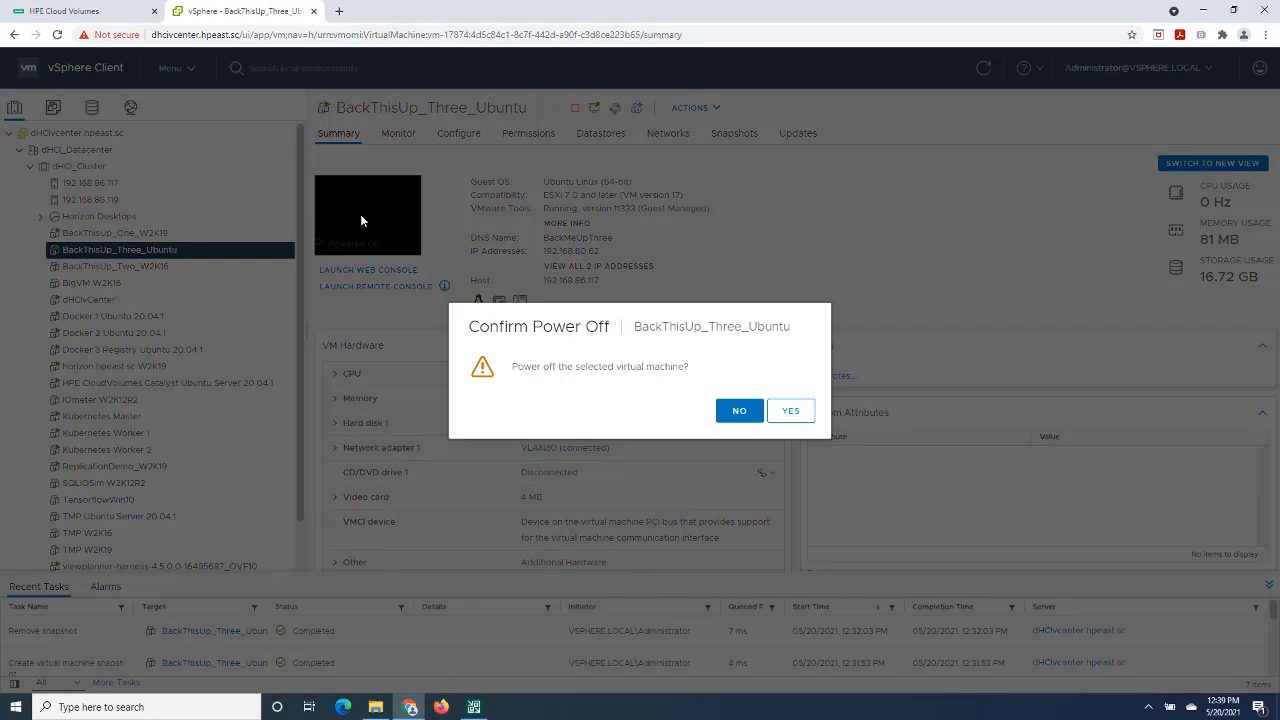
click(788, 410)
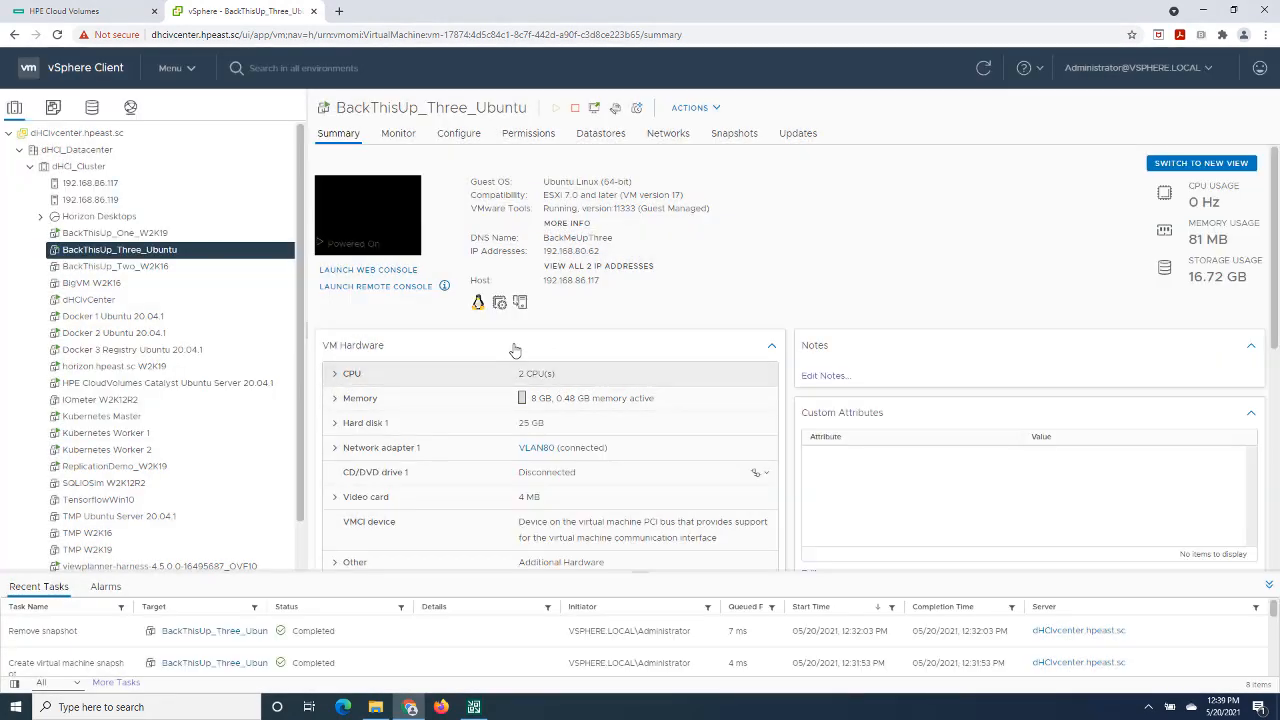
- Delete the BackThisUp_Three_Ubuntu virtual machine and its associated disks from disk
right_click(166, 257)
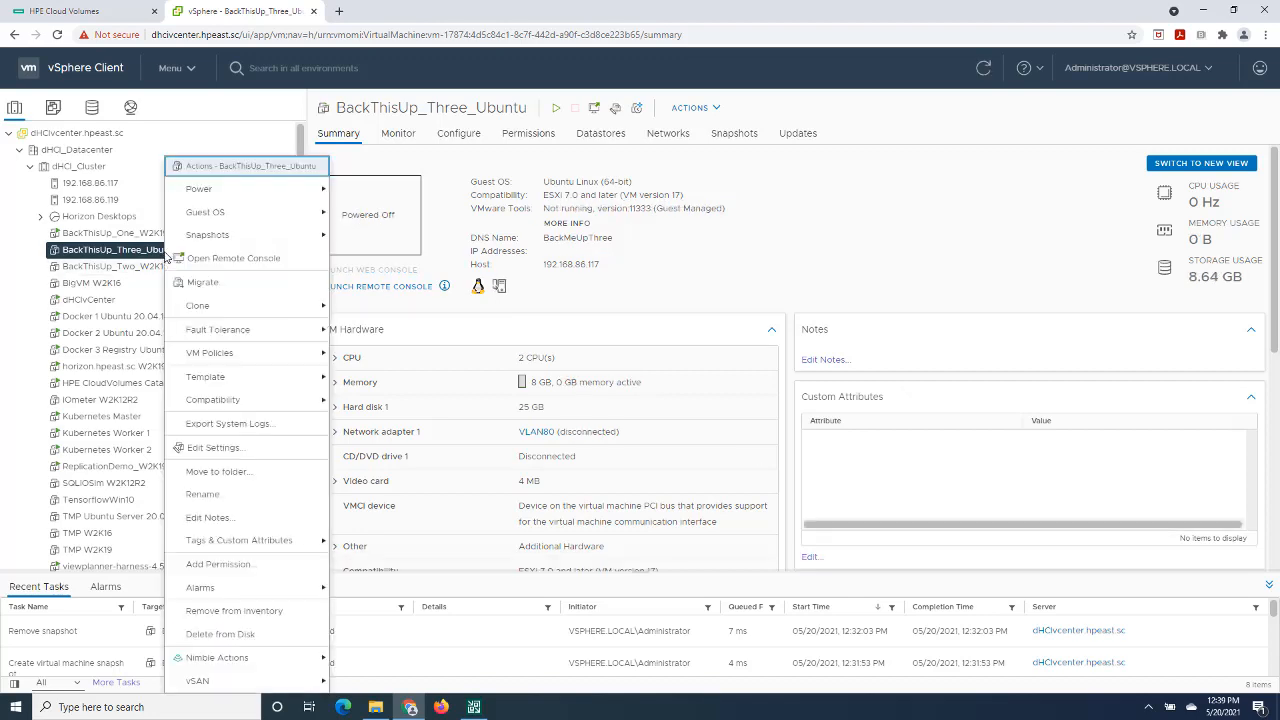
click(246, 634)
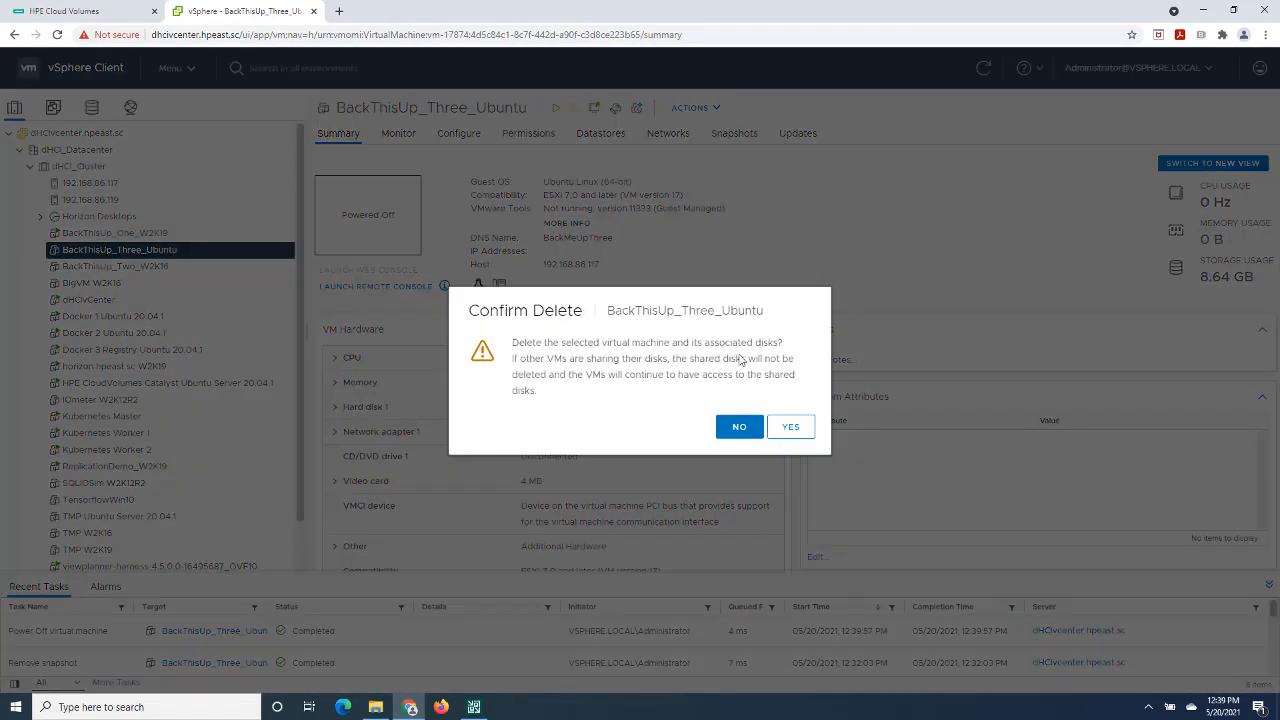
click(788, 426)
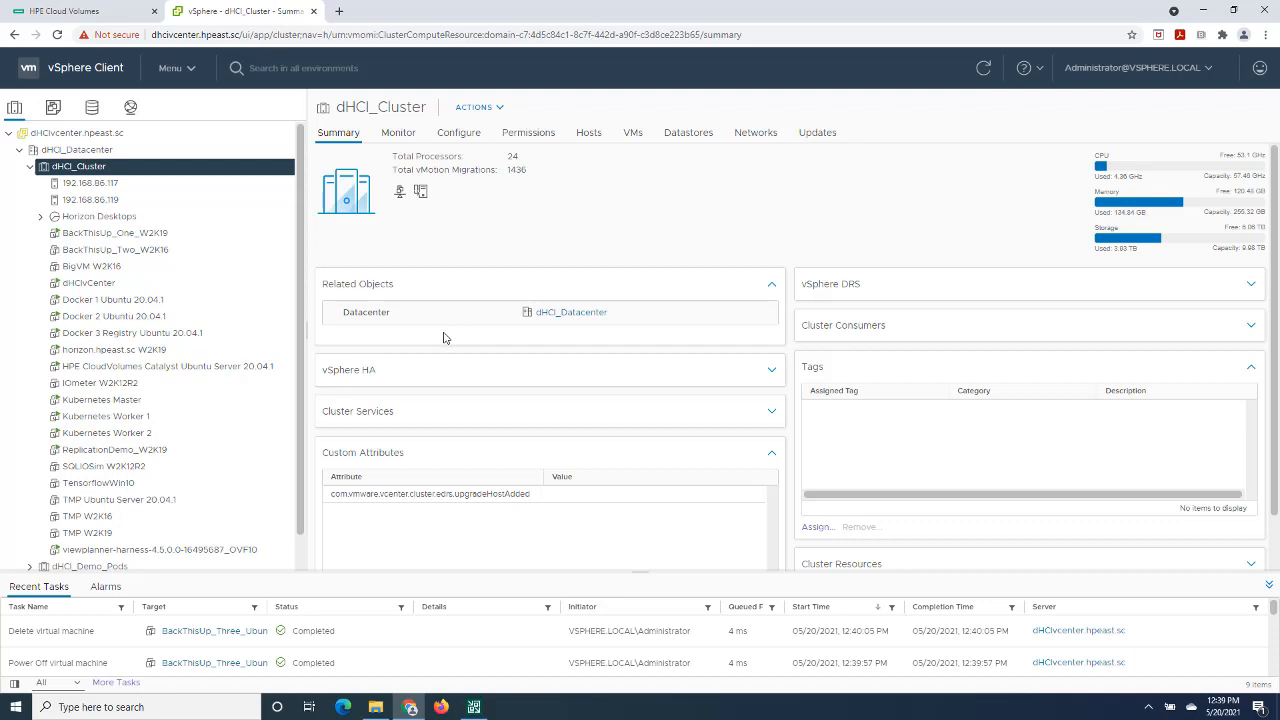
- Switch to Veeam Backup and Replication and start an Instant Recovery of the BackThisUp_Three_Ubuntu backup to VMware vSphere
click(474, 707)
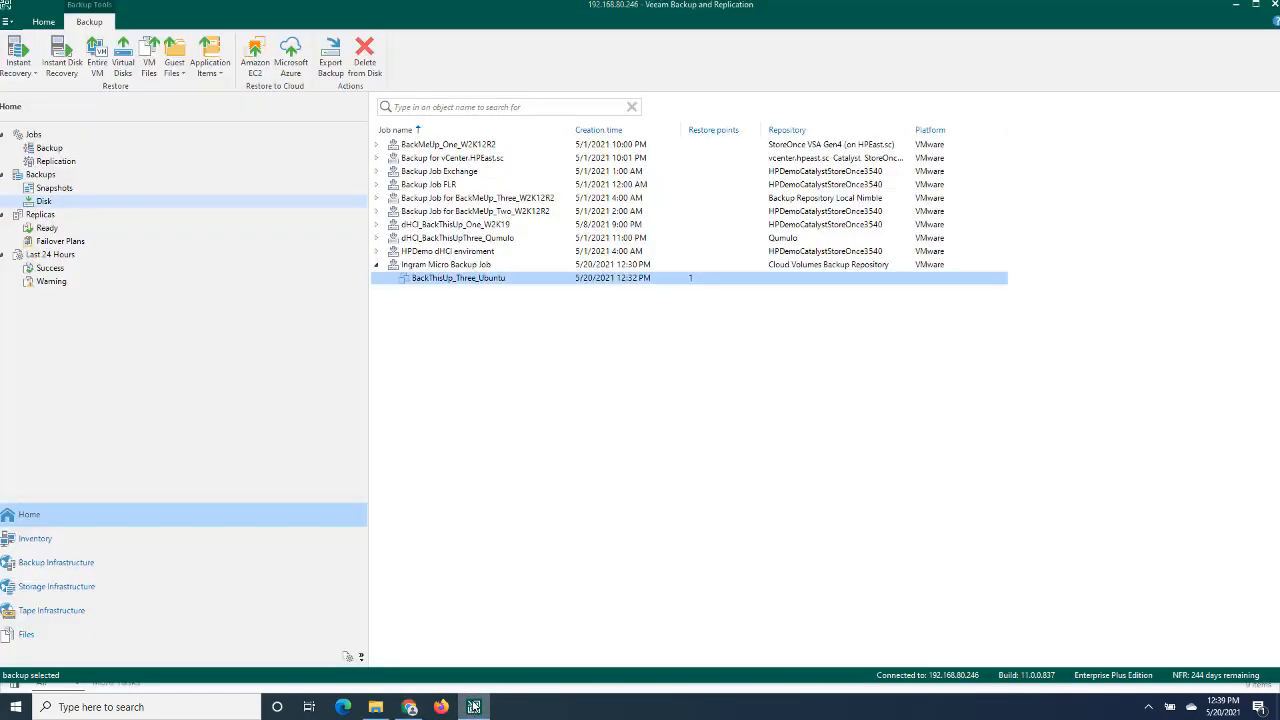
right_click(455, 282)
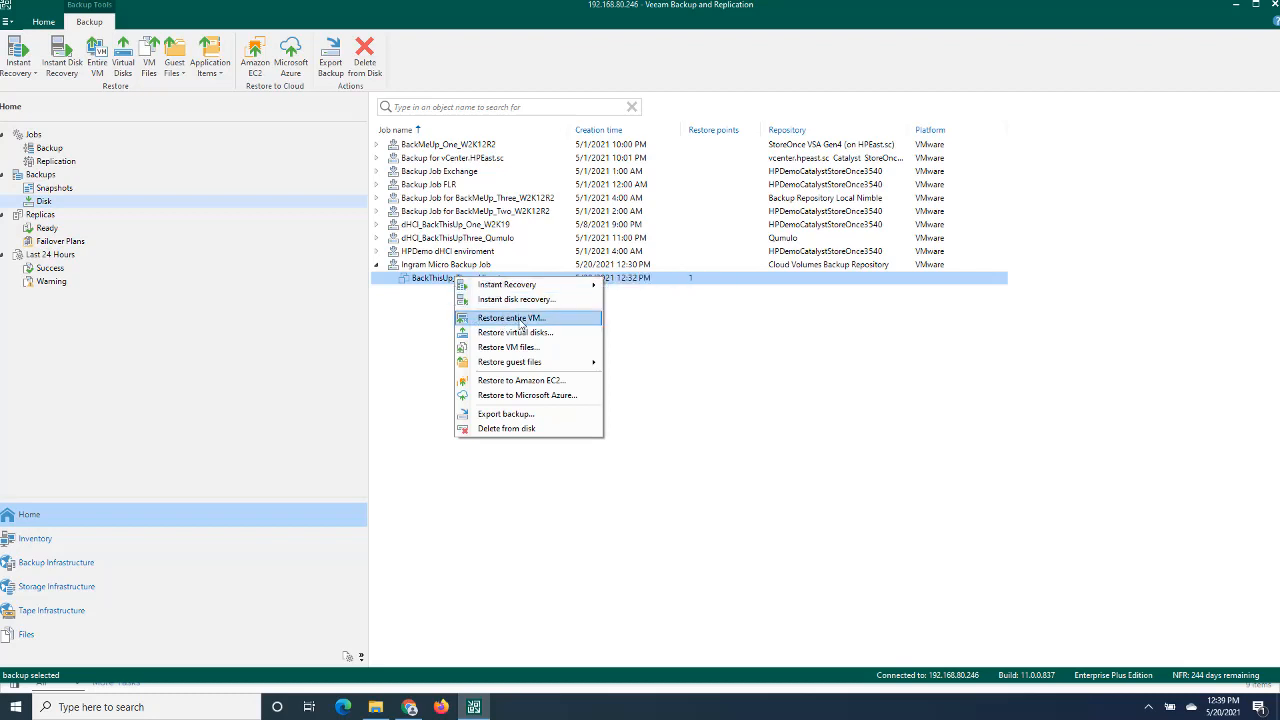
mouse_move(519, 287)
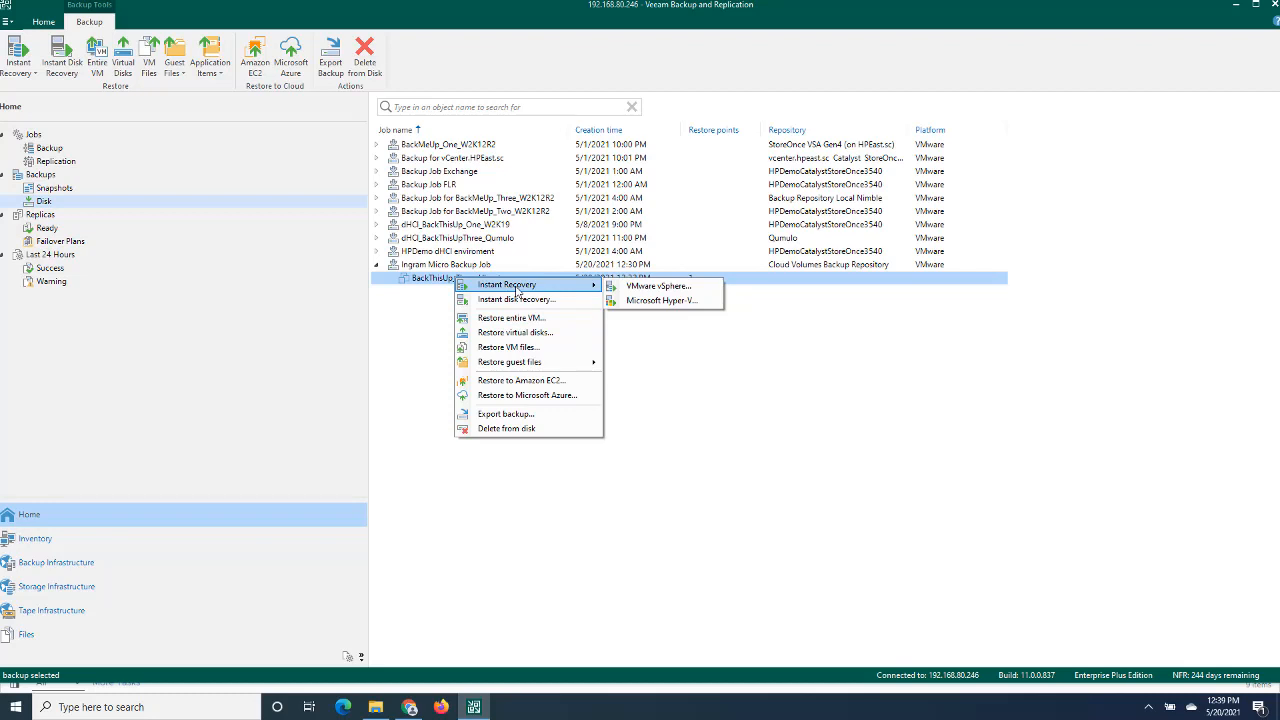
click(636, 288)
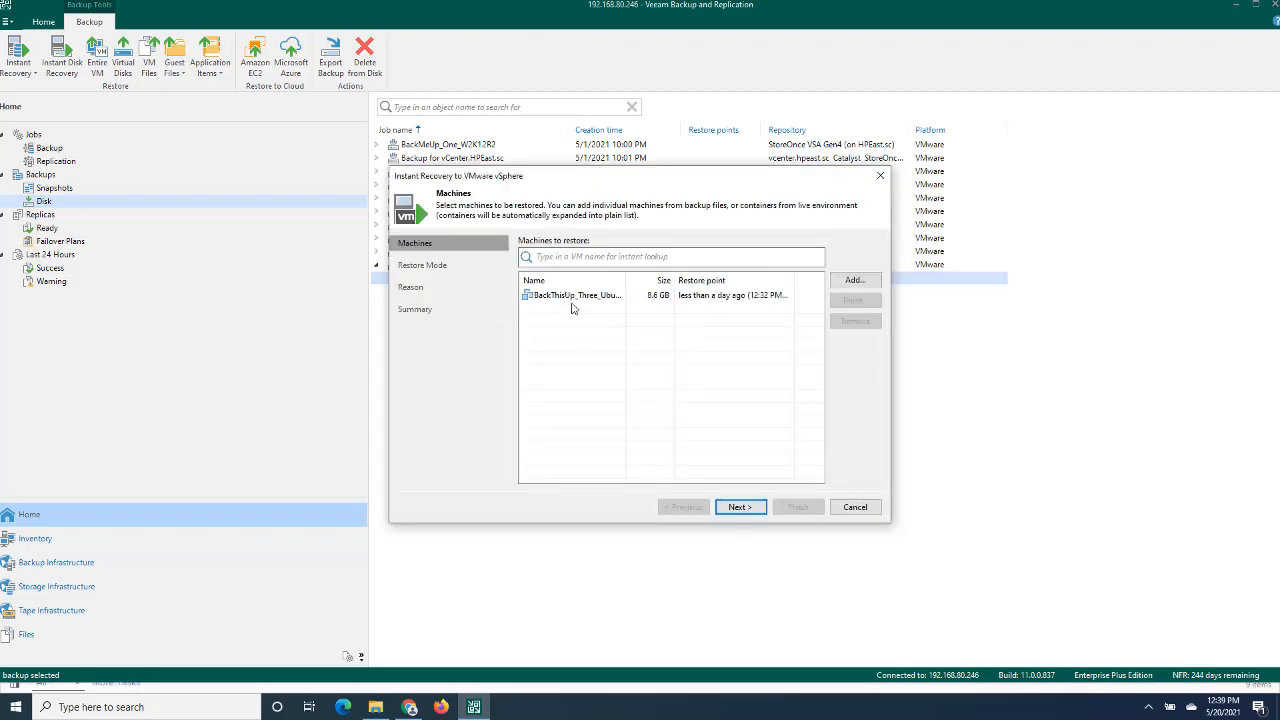
- Keep BackThisUp_Three_Ubuntu as the machine to recover and restore it to the original location with its VM tags
click(561, 299)
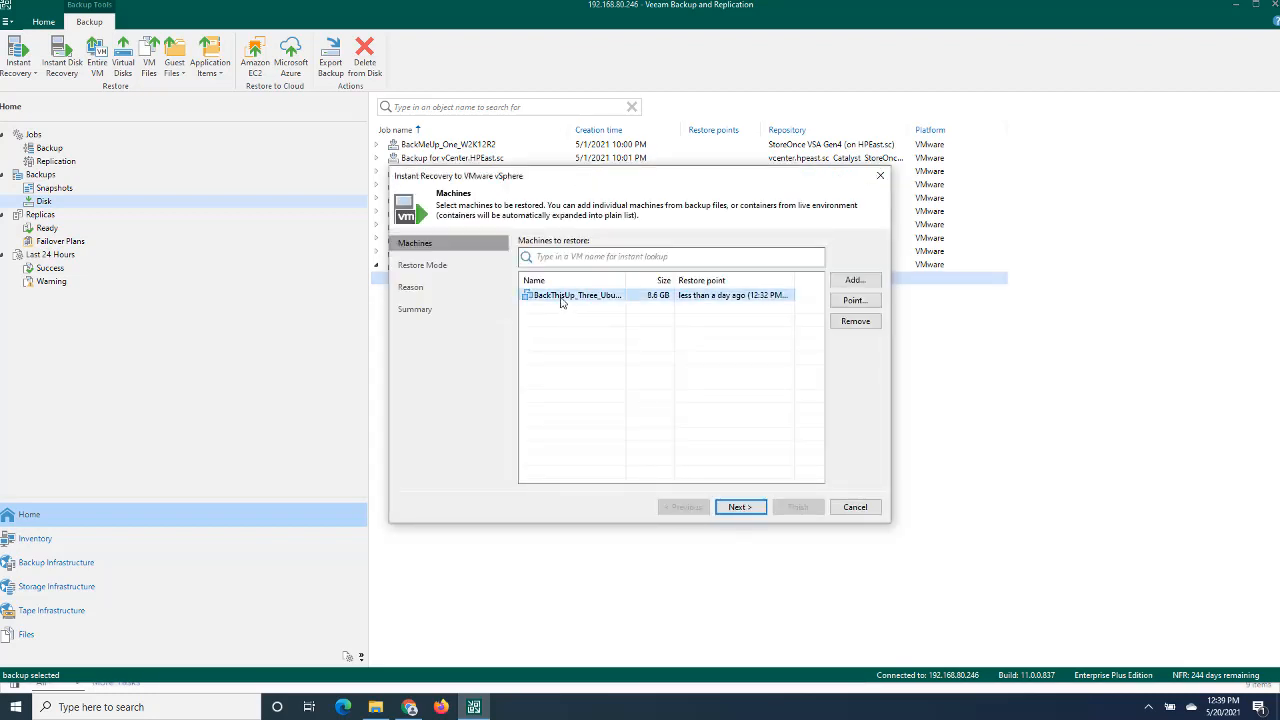
click(738, 505)
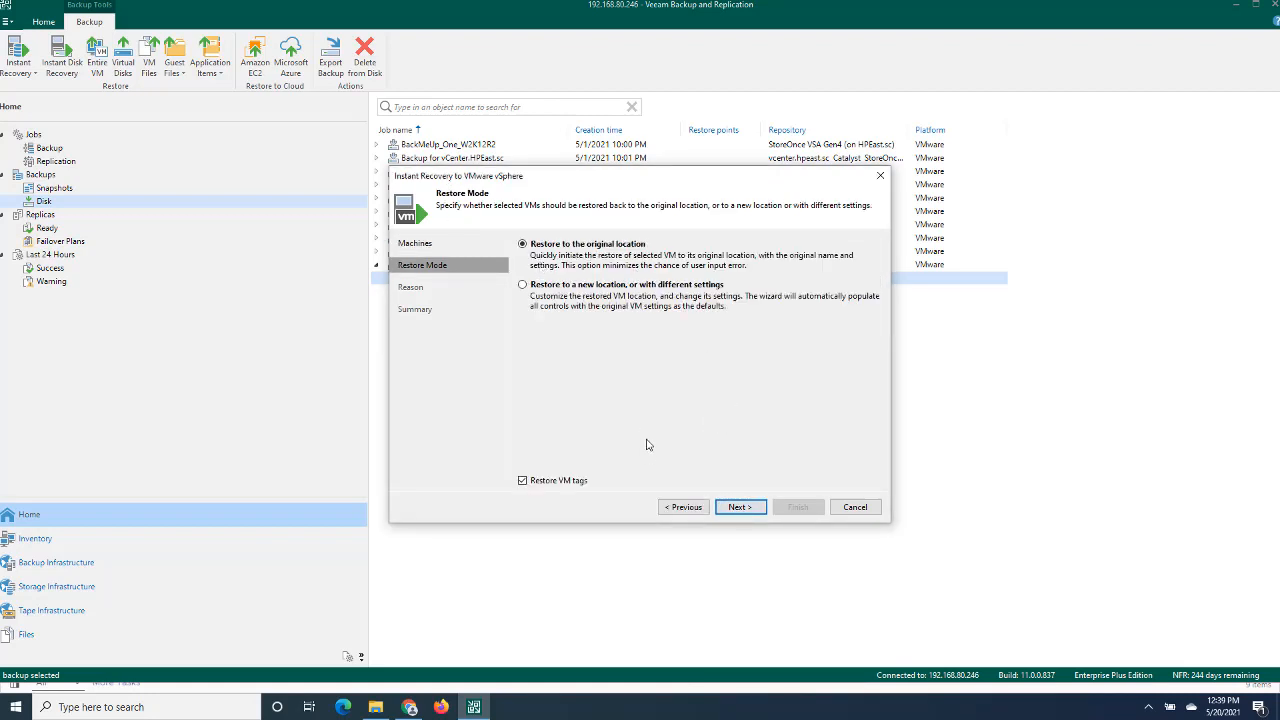
click(735, 507)
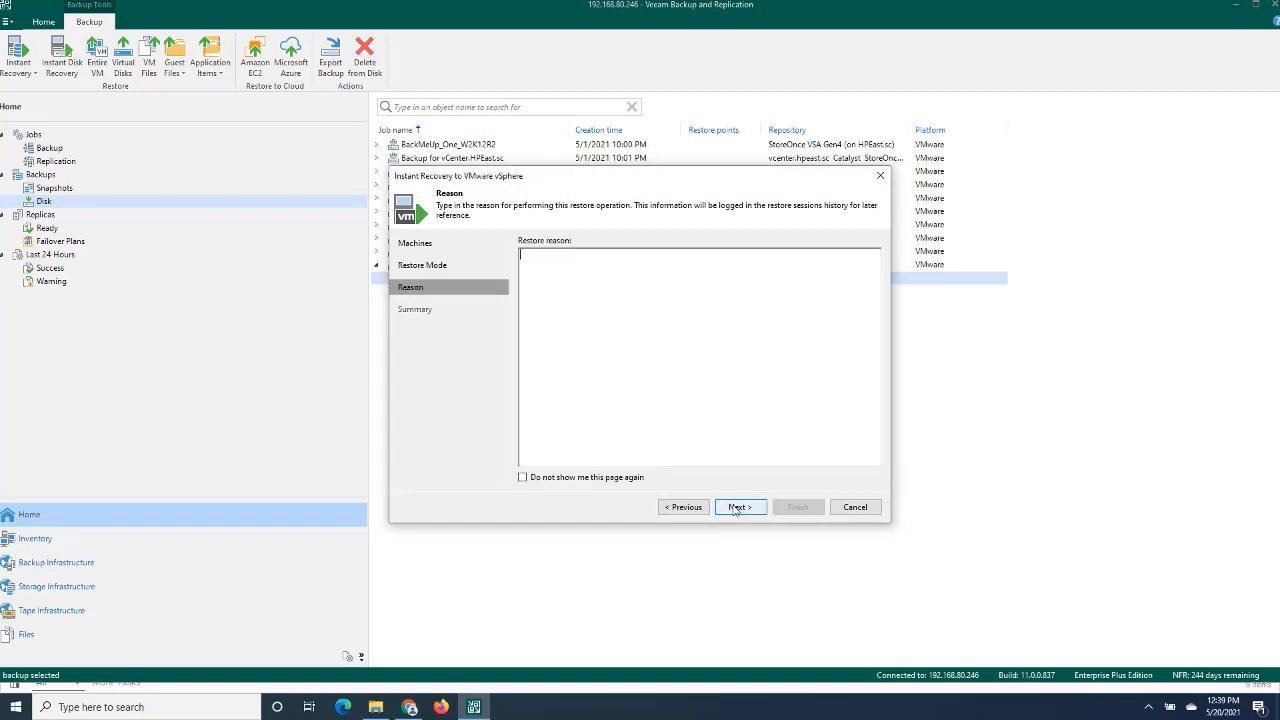
- Leave the restore reason empty, turn off powering on the target VM after restoring, and start the recovery
click(735, 507)
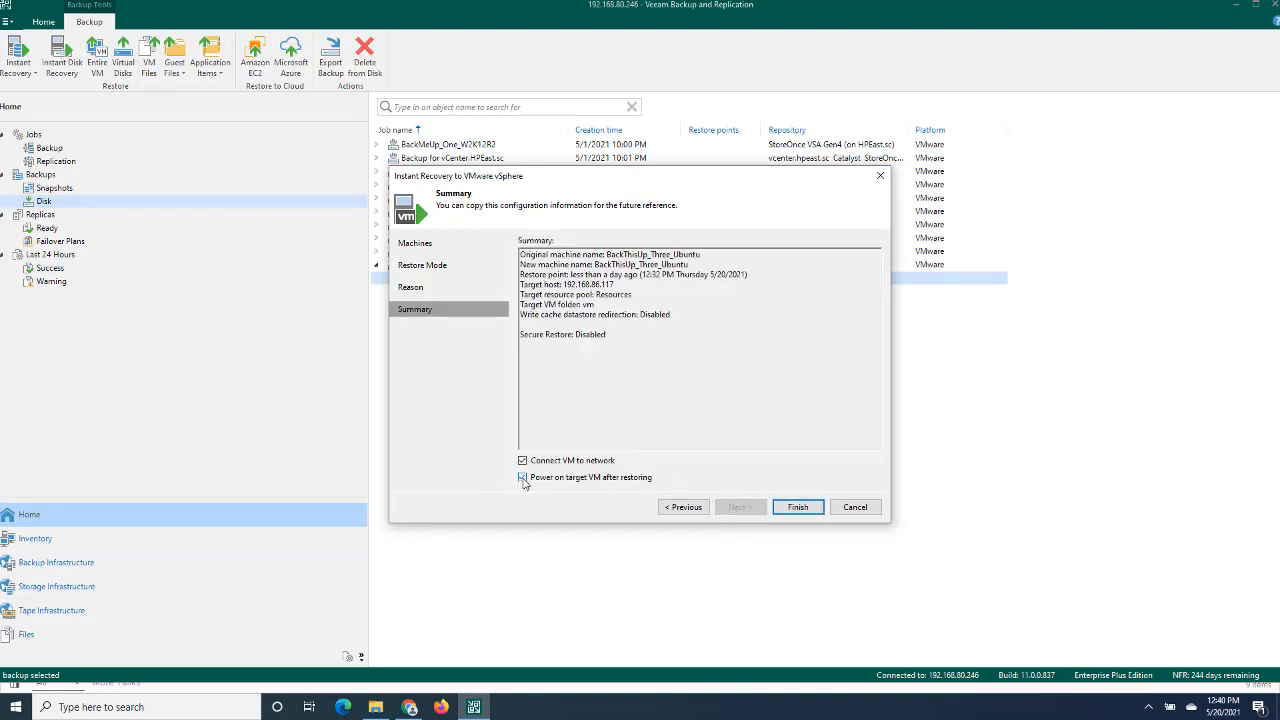
click(522, 478)
click(797, 507)
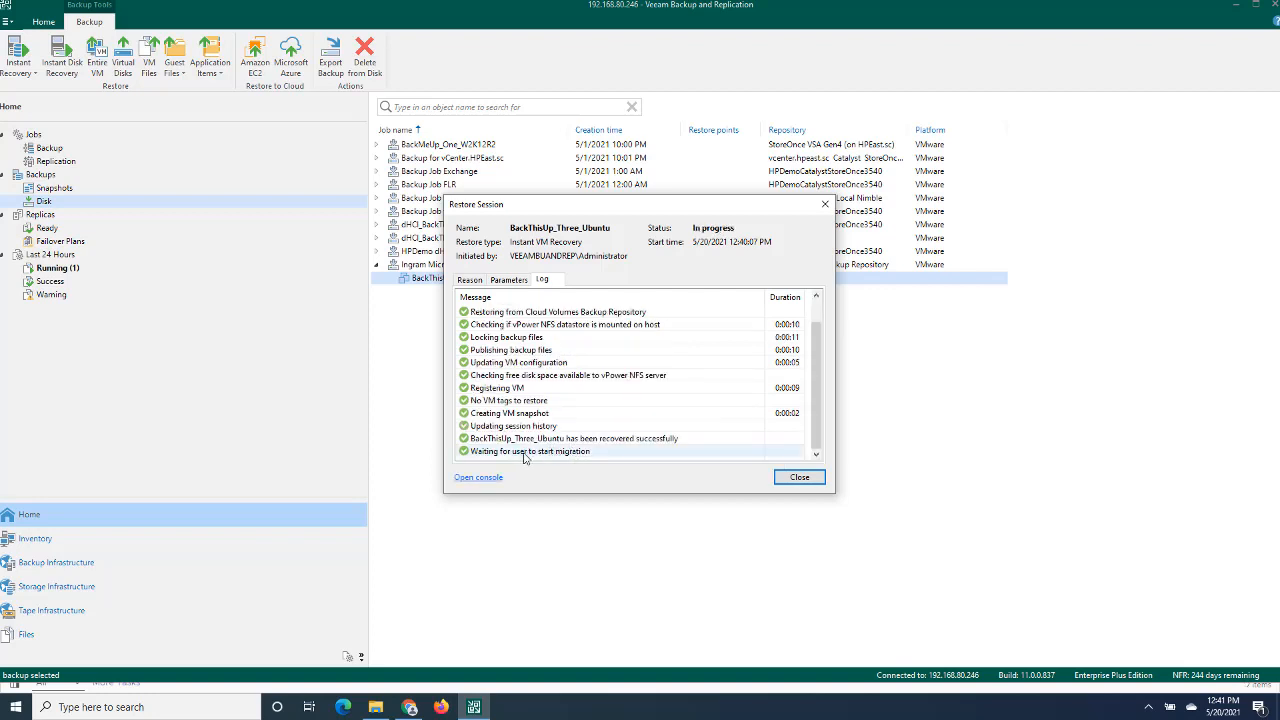
- Switch to the vSphere Client and inspect the recovered BackThisUp_Three_Ubuntu virtual machine's Hard disk 1 details, including its datastore location
click(410, 707)
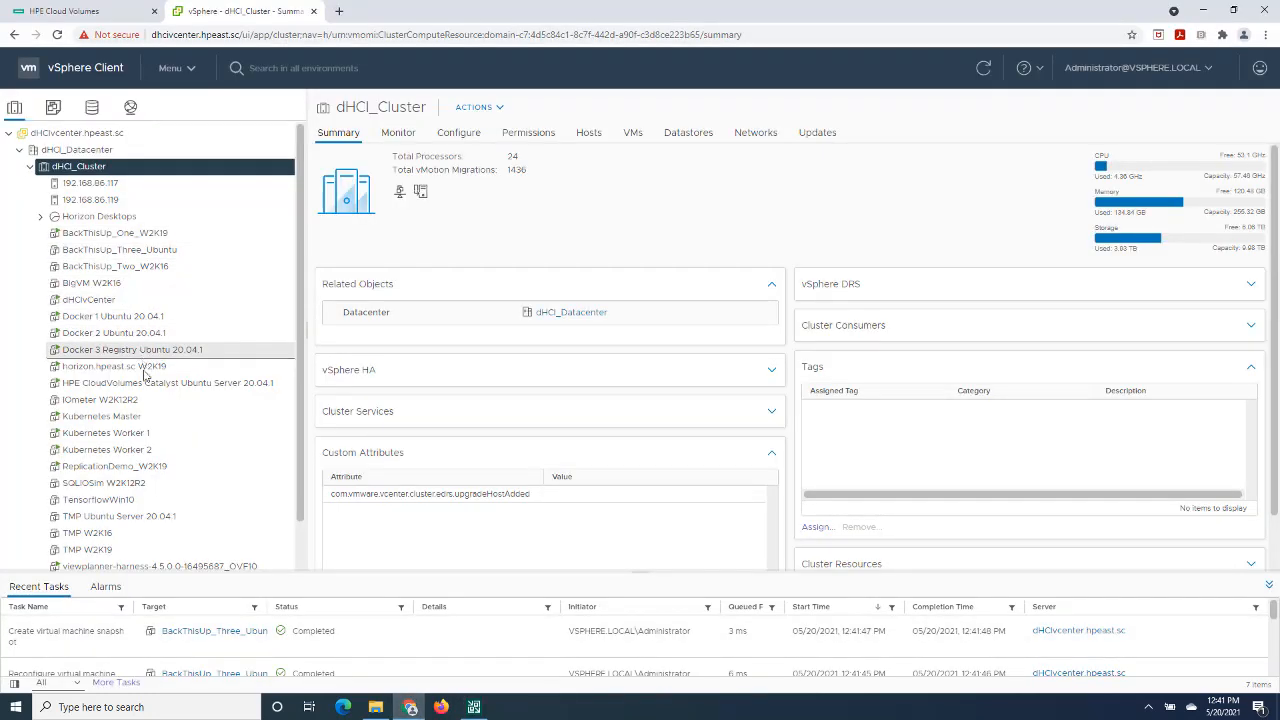
click(130, 250)
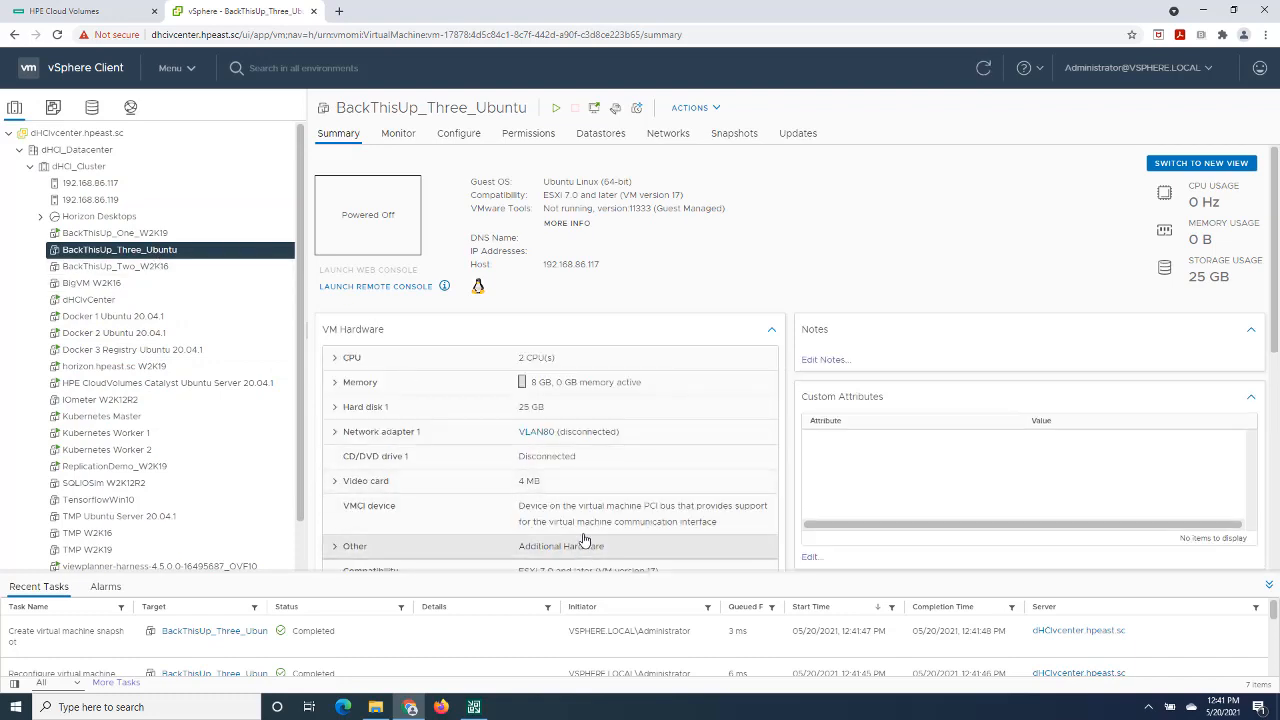
click(336, 408)
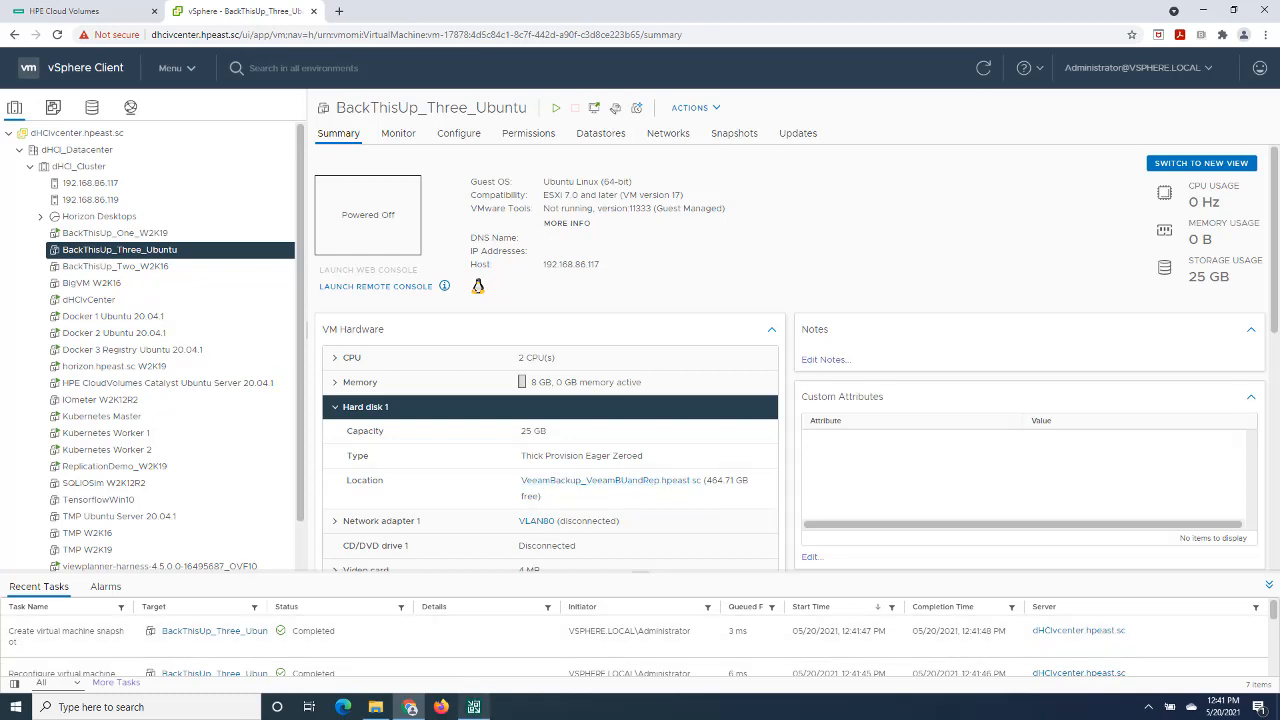
- Return to Veeam, close the restore session, and start migrating the mounted BackThisUp_Three_Ubuntu instant recovery to production
click(473, 712)
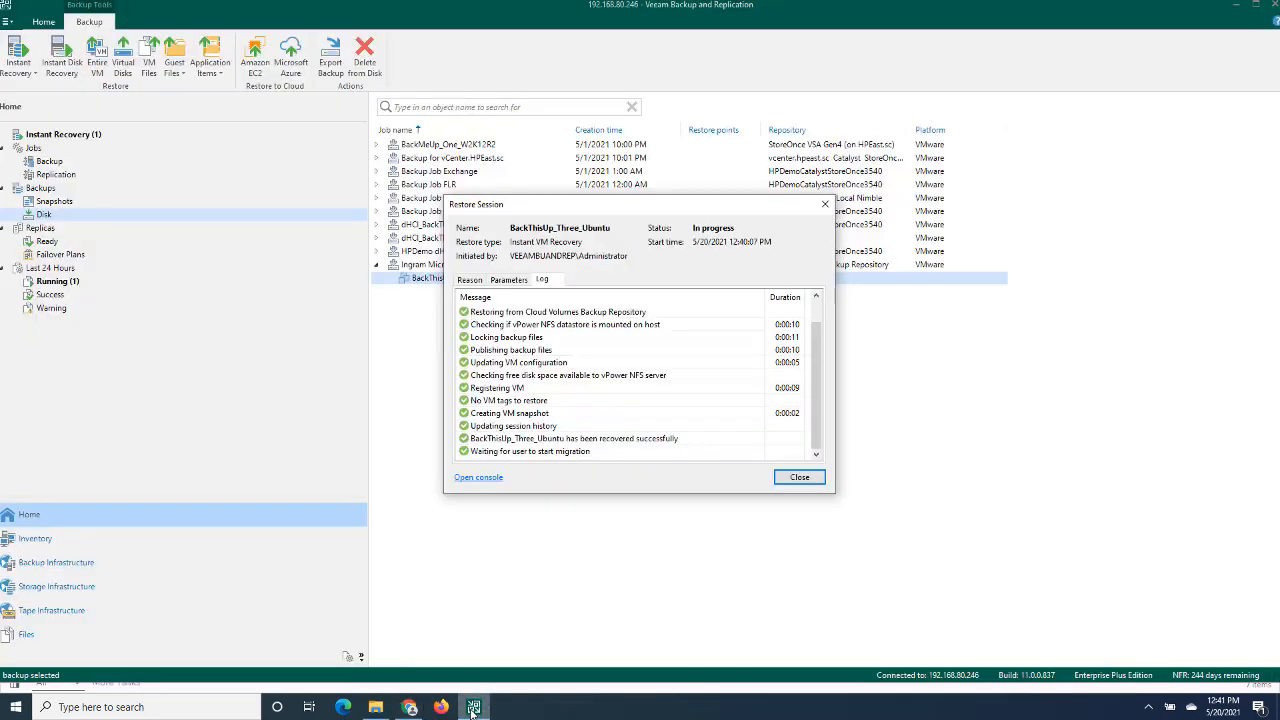
click(787, 478)
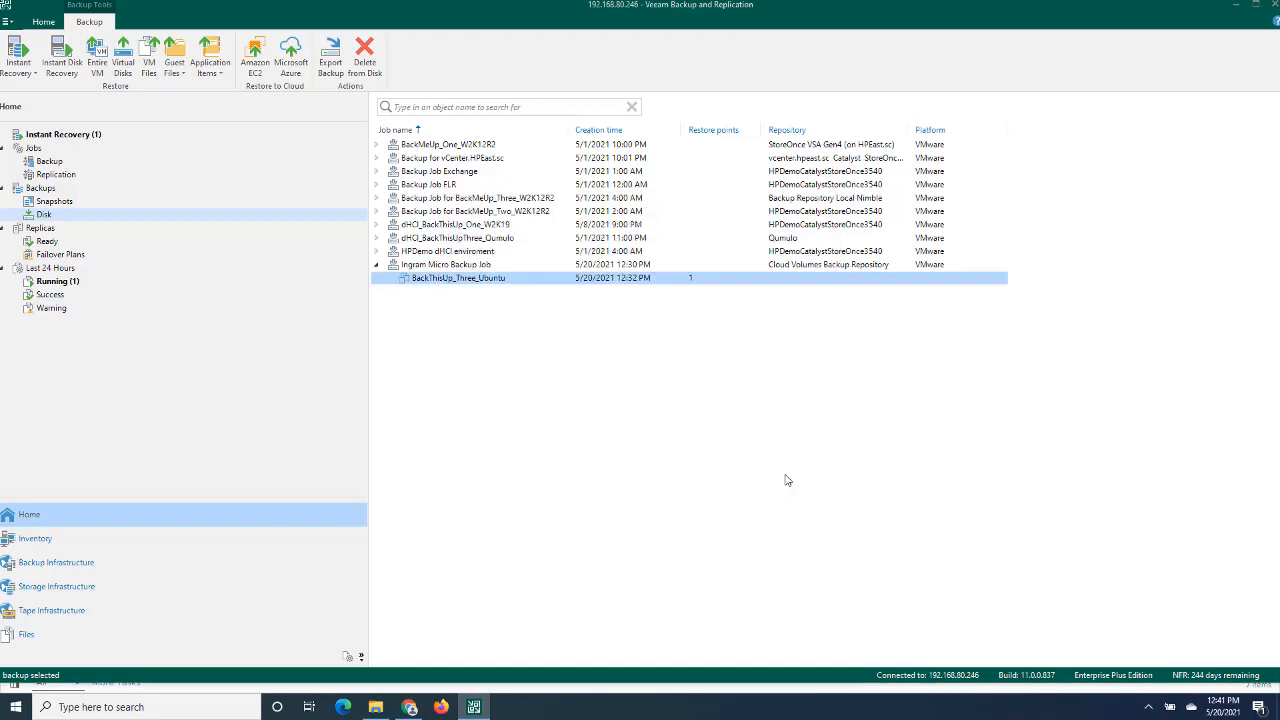
click(80, 138)
click(426, 136)
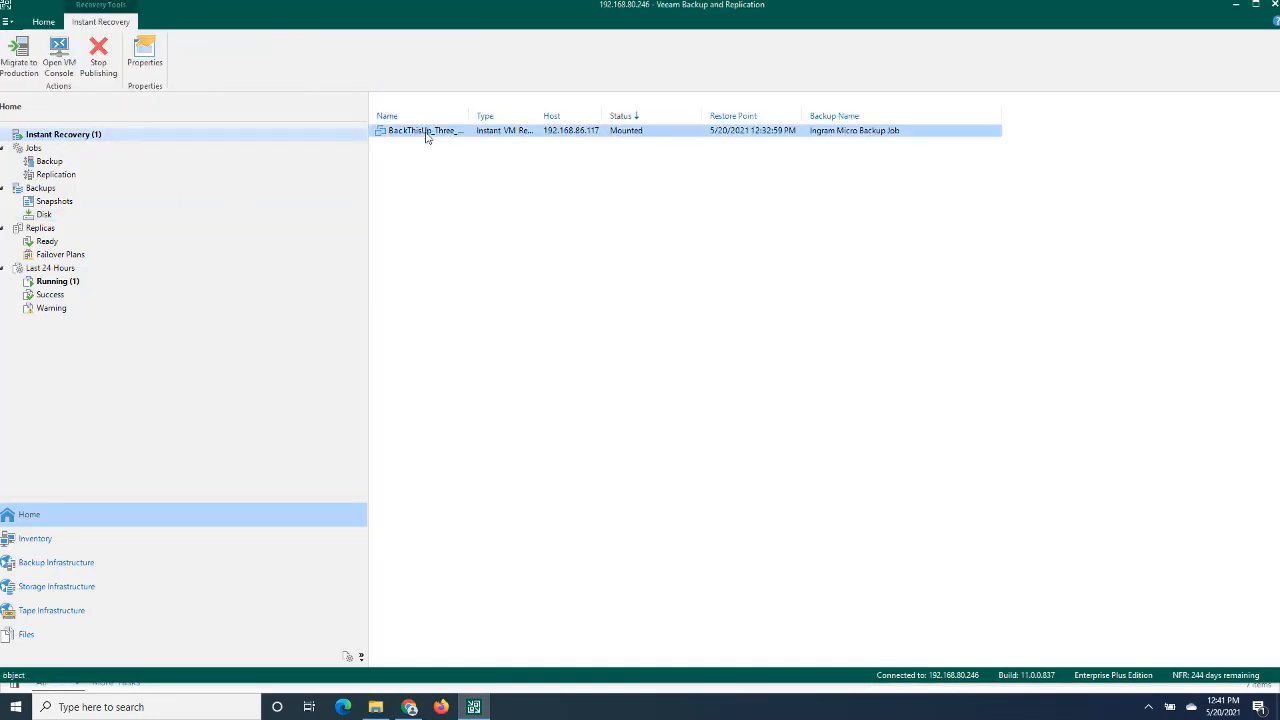
right_click(426, 136)
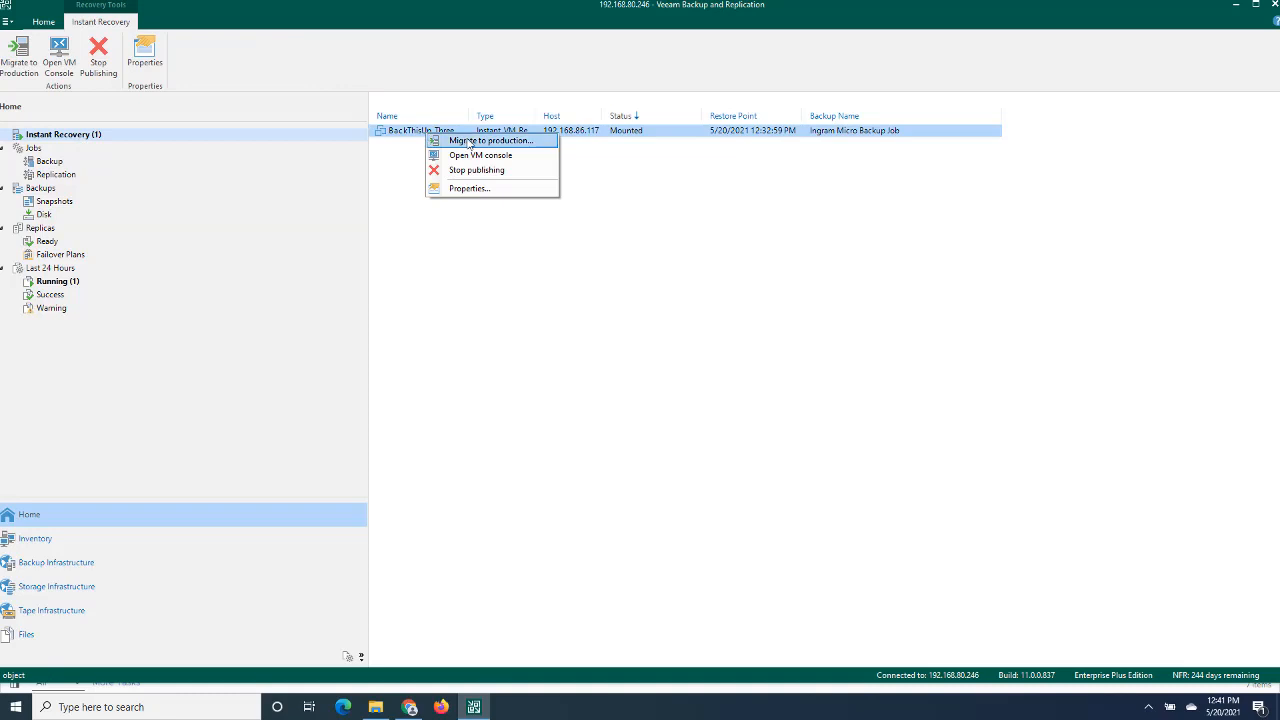
click(468, 142)
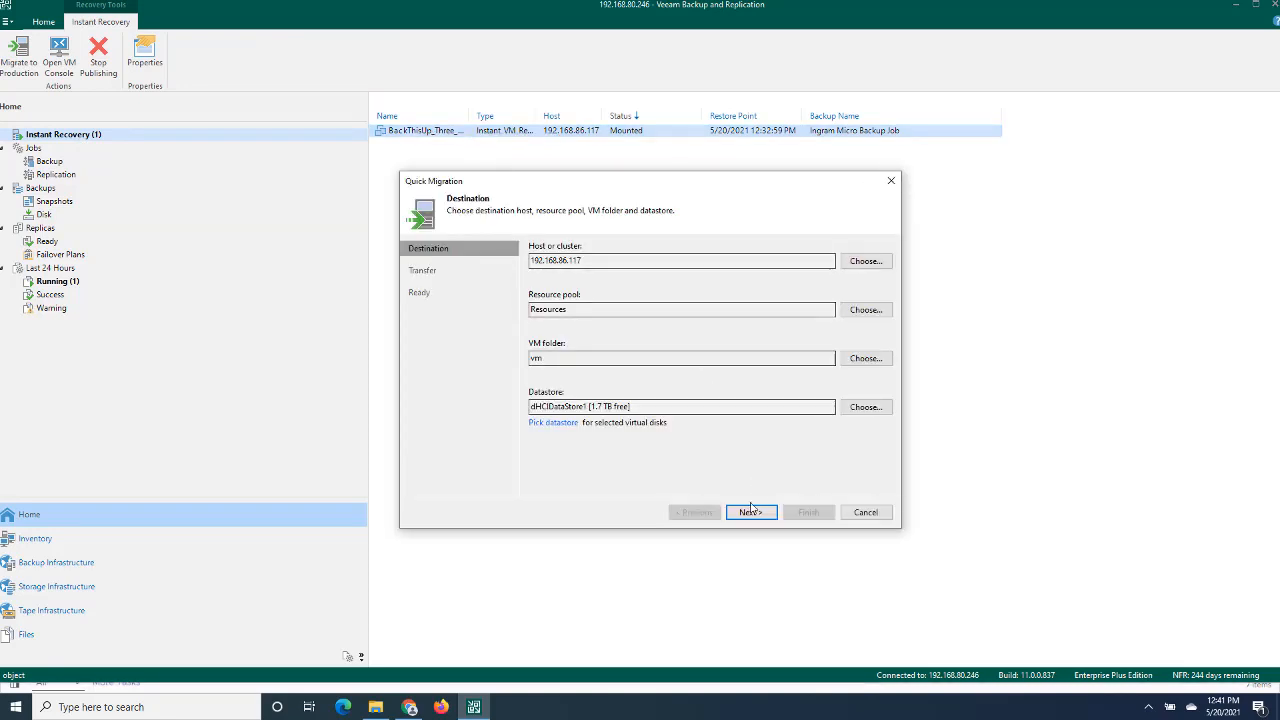
- Keep host 192.168.86.117, datastore dHCIDataStore1, automatic proxy selection and source VM file deletion, and start the quick migration
click(751, 513)
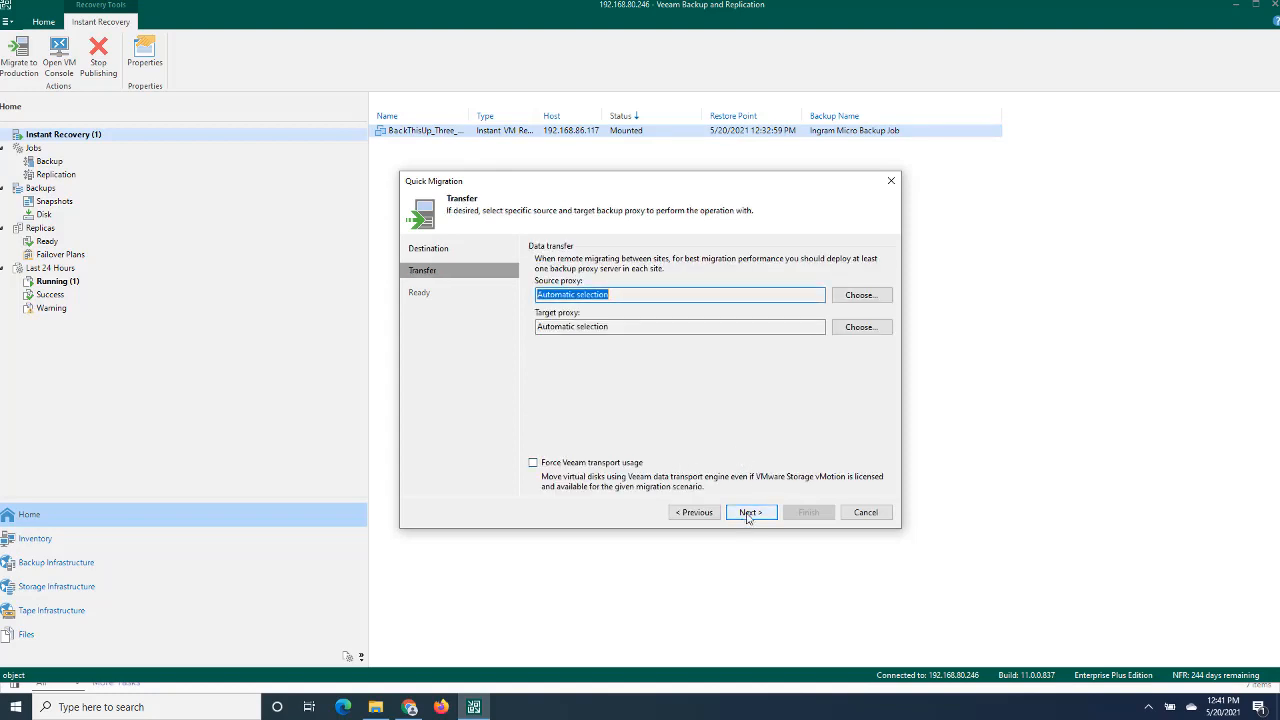
click(748, 515)
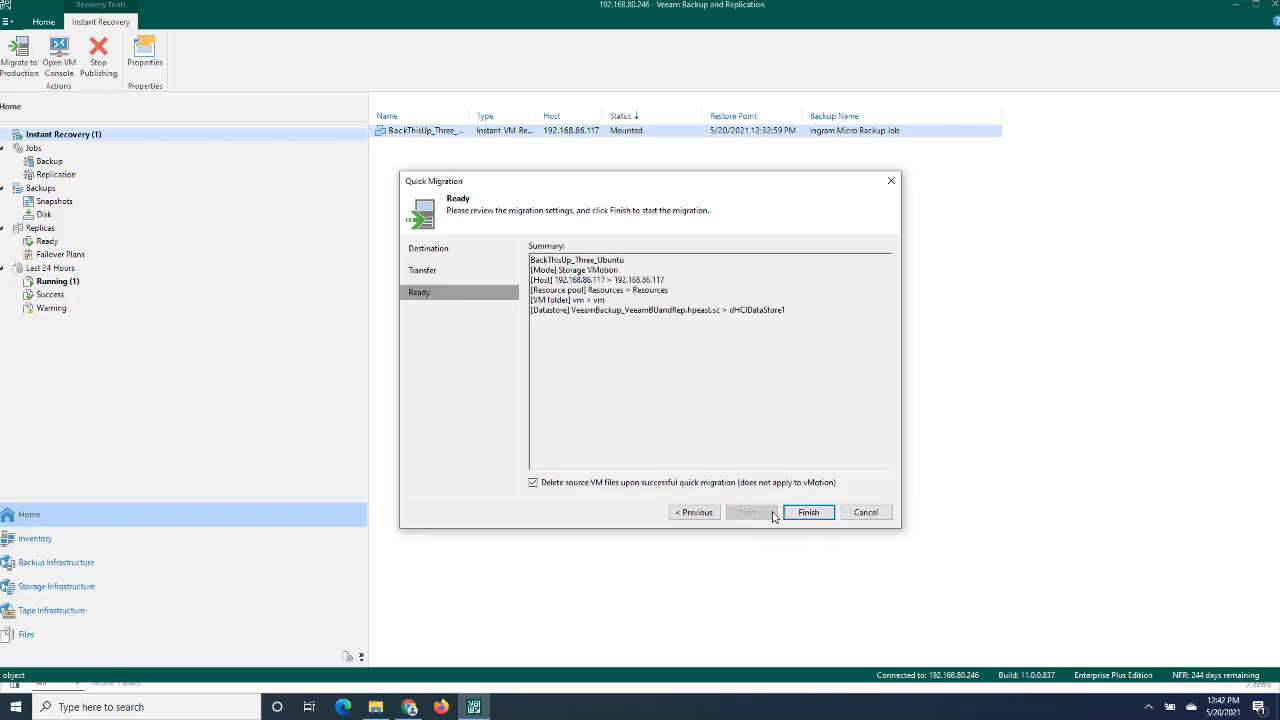
click(810, 514)
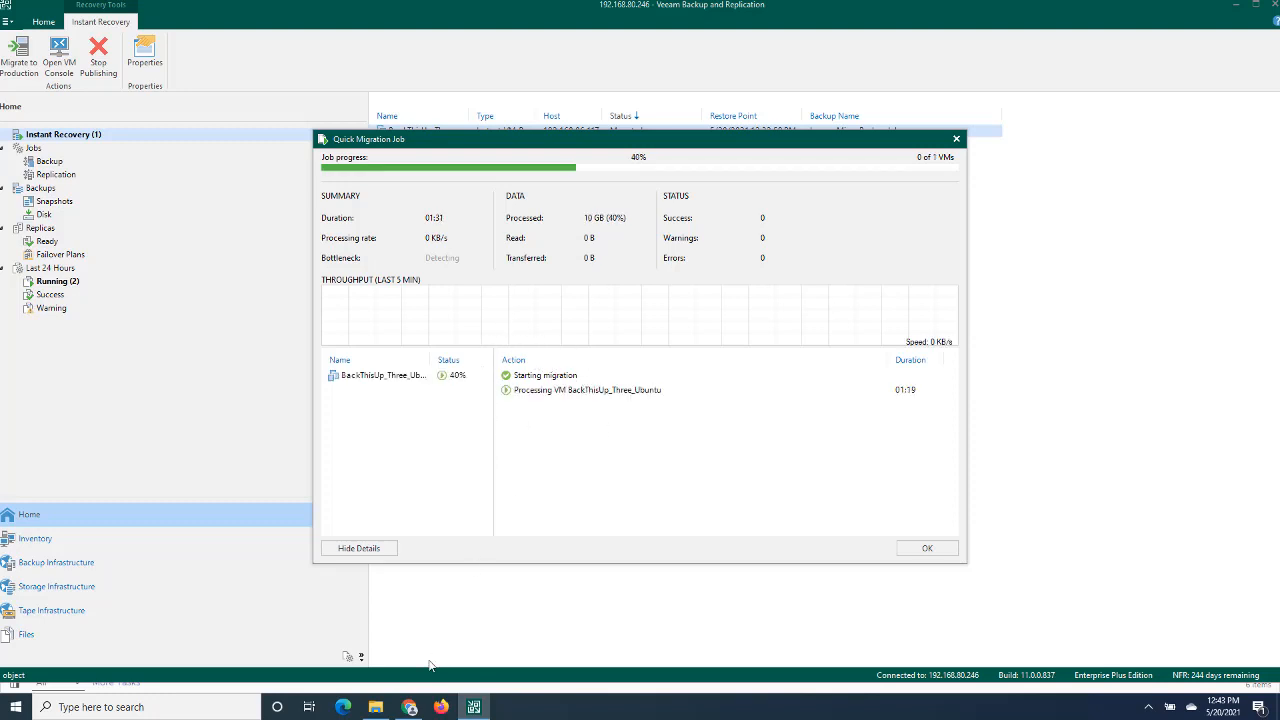
- Check the virtual machine's relocation task in vSphere, and view the backup stores in the HPE Cloud Volumes console
click(420, 710)
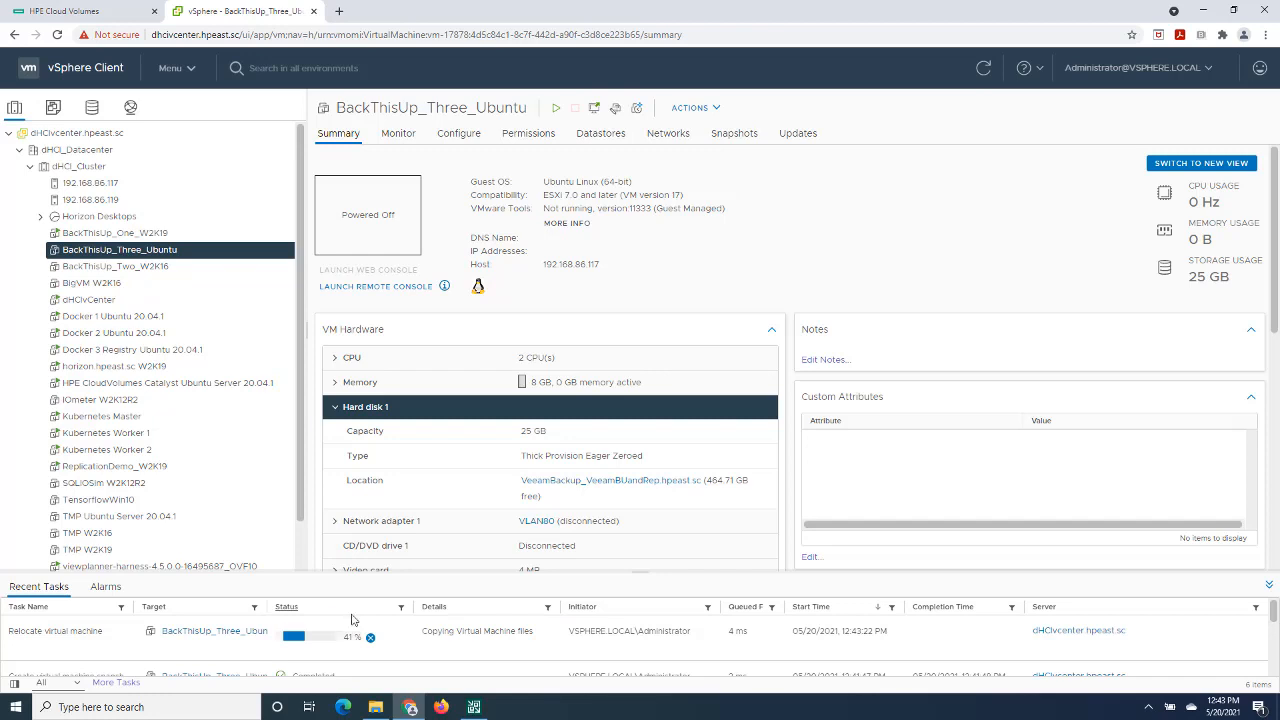
click(81, 14)
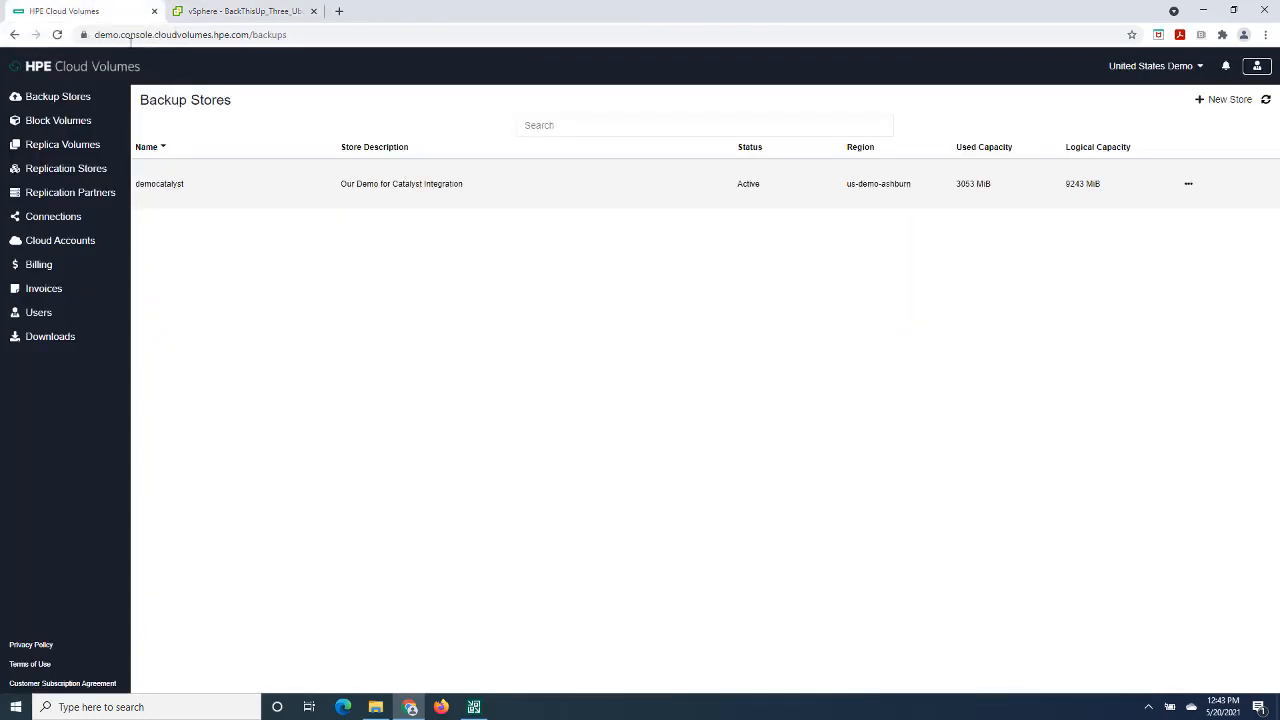